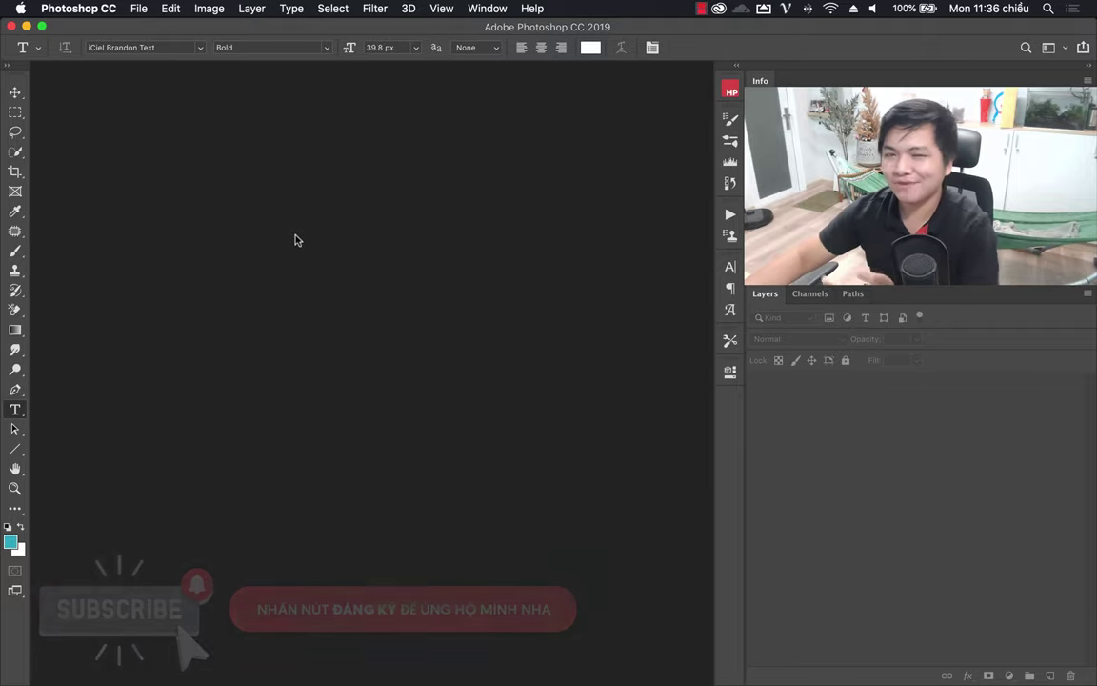
- Switch to Chrome and scroll the Facebook post's comments on square boxes and missing Vietnamese diacritics
{"action": "left_click", "coordinate": [226, 653]}
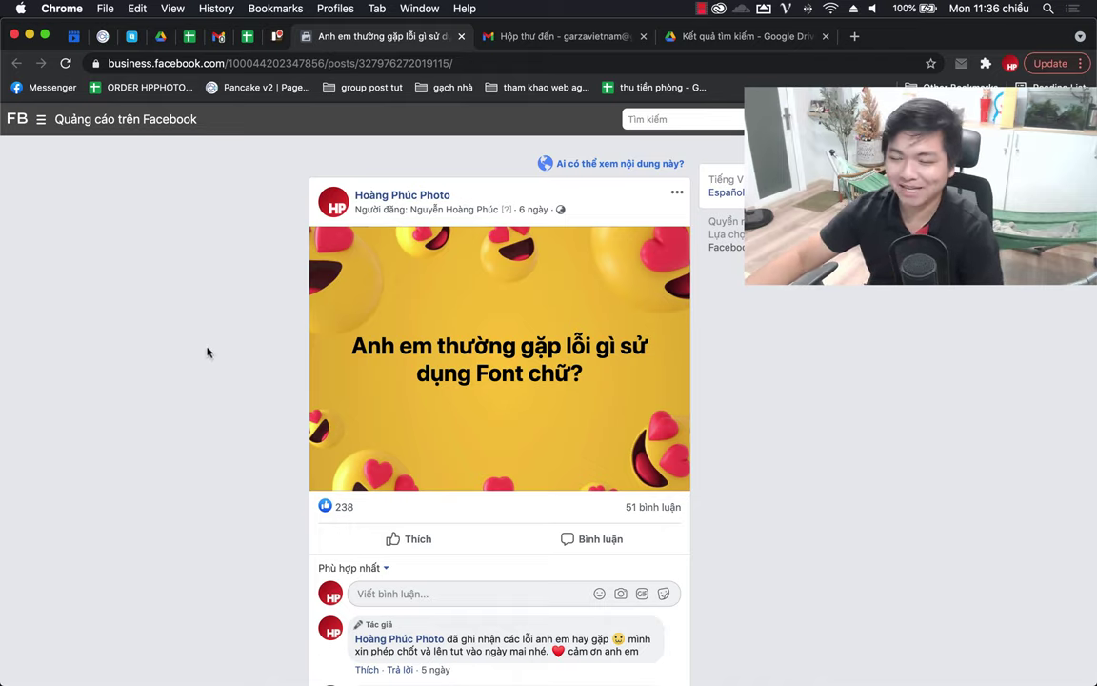
{"action": "scroll", "coordinate": [199, 390], "scroll_direction": "down", "scroll_amount": 1}
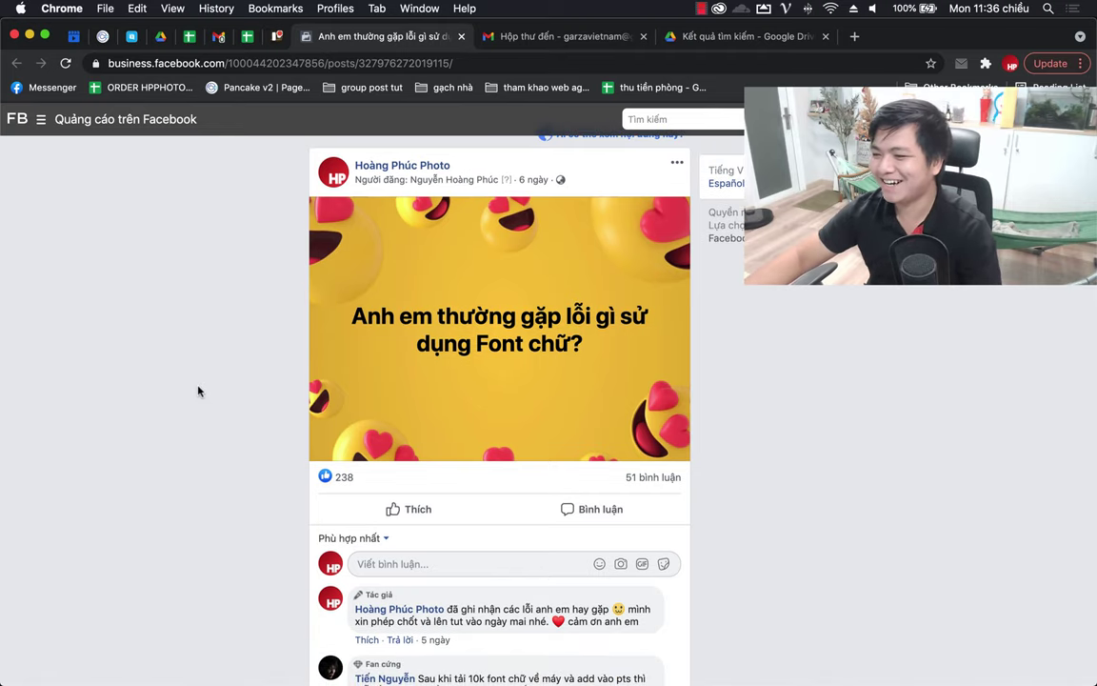
{"action": "scroll", "coordinate": [198, 390], "scroll_direction": "down", "scroll_amount": 1}
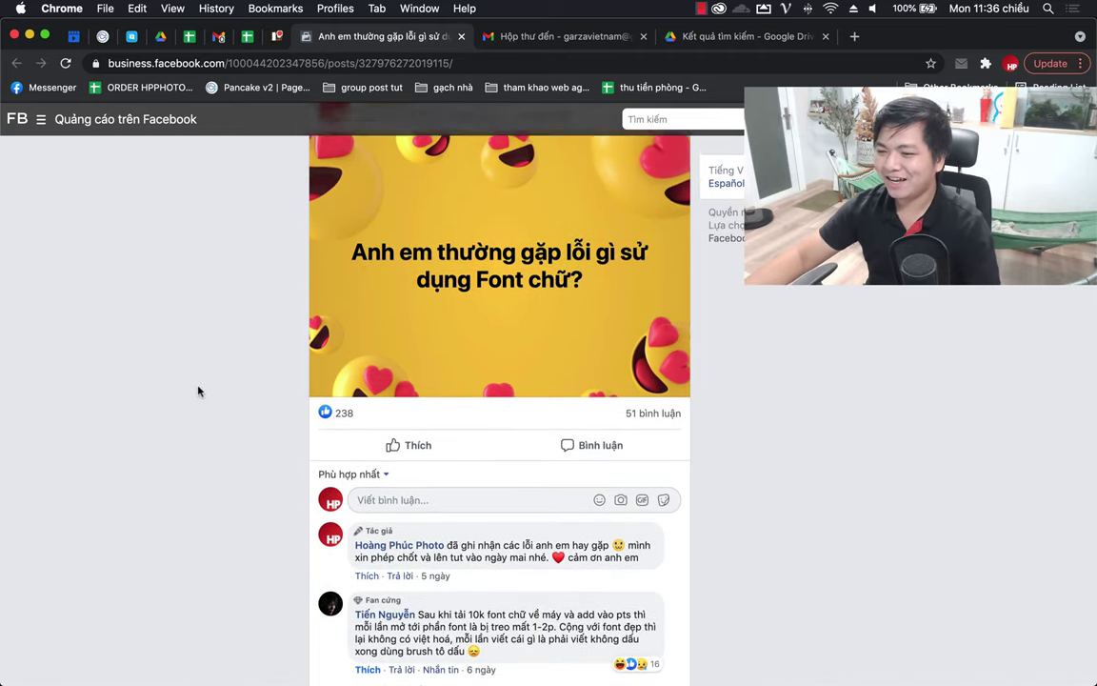
{"action": "scroll", "coordinate": [198, 390], "scroll_direction": "down", "scroll_amount": 1}
{"action": "scroll", "coordinate": [198, 391], "scroll_direction": "down", "scroll_amount": 2}
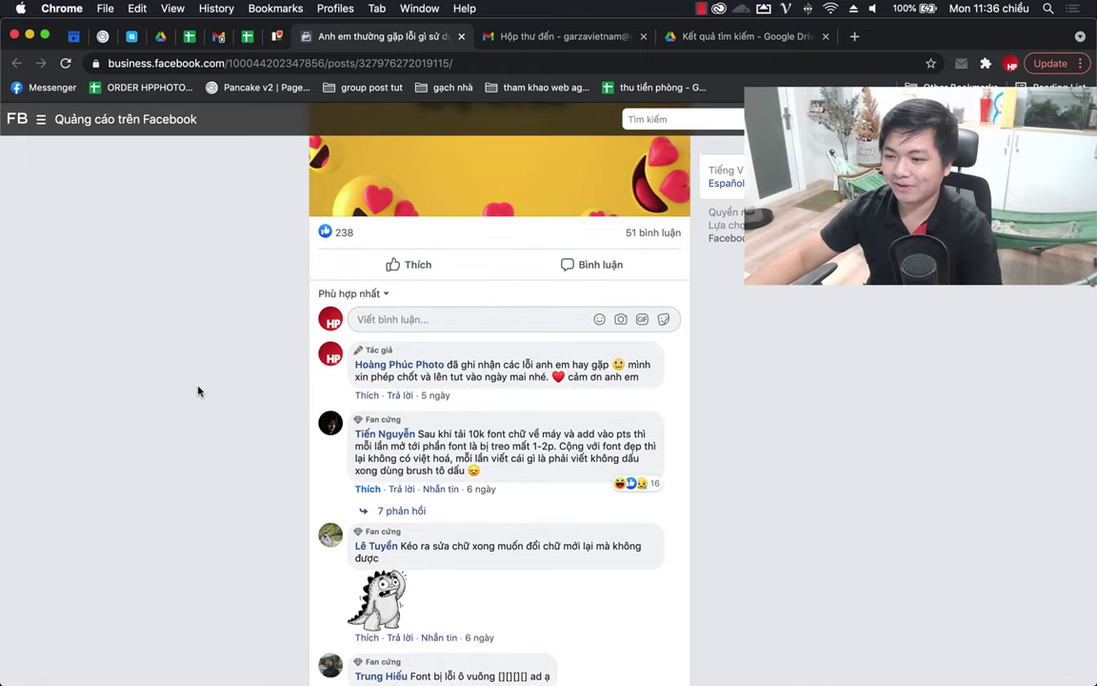
{"action": "scroll", "coordinate": [198, 391], "scroll_direction": "down", "scroll_amount": 4}
{"action": "scroll", "coordinate": [198, 391], "scroll_direction": "up", "scroll_amount": 2}
{"action": "scroll", "coordinate": [199, 390], "scroll_direction": "up", "scroll_amount": 2}
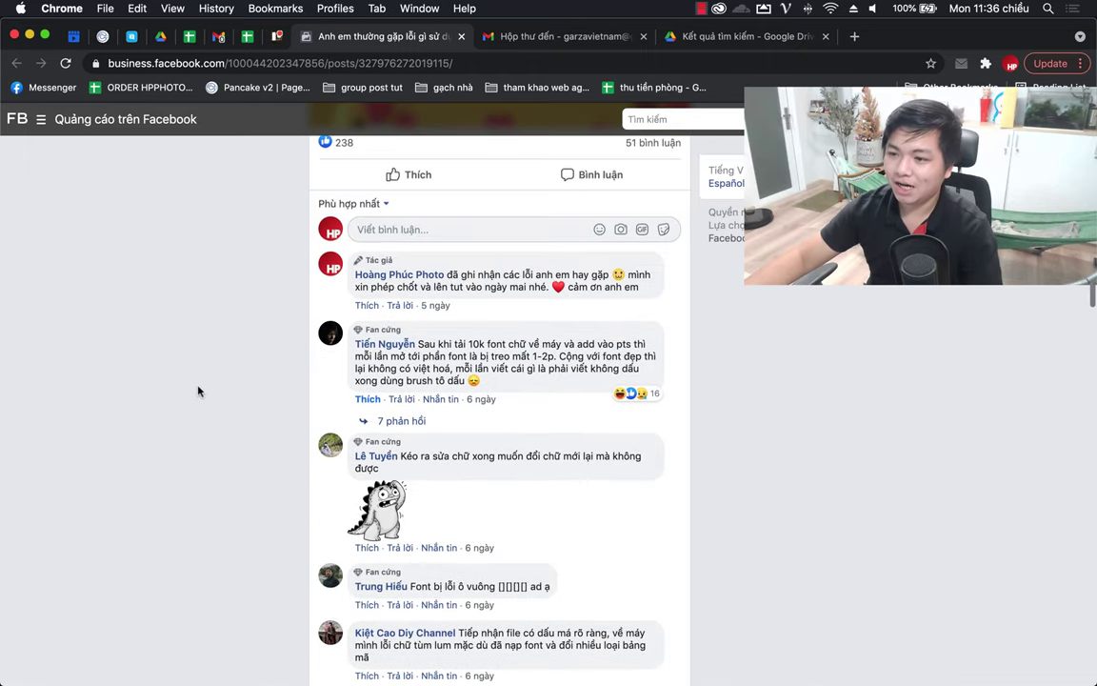
{"action": "scroll", "coordinate": [198, 391], "scroll_direction": "down", "scroll_amount": 1}
{"action": "scroll", "coordinate": [199, 391], "scroll_direction": "down", "scroll_amount": 1}
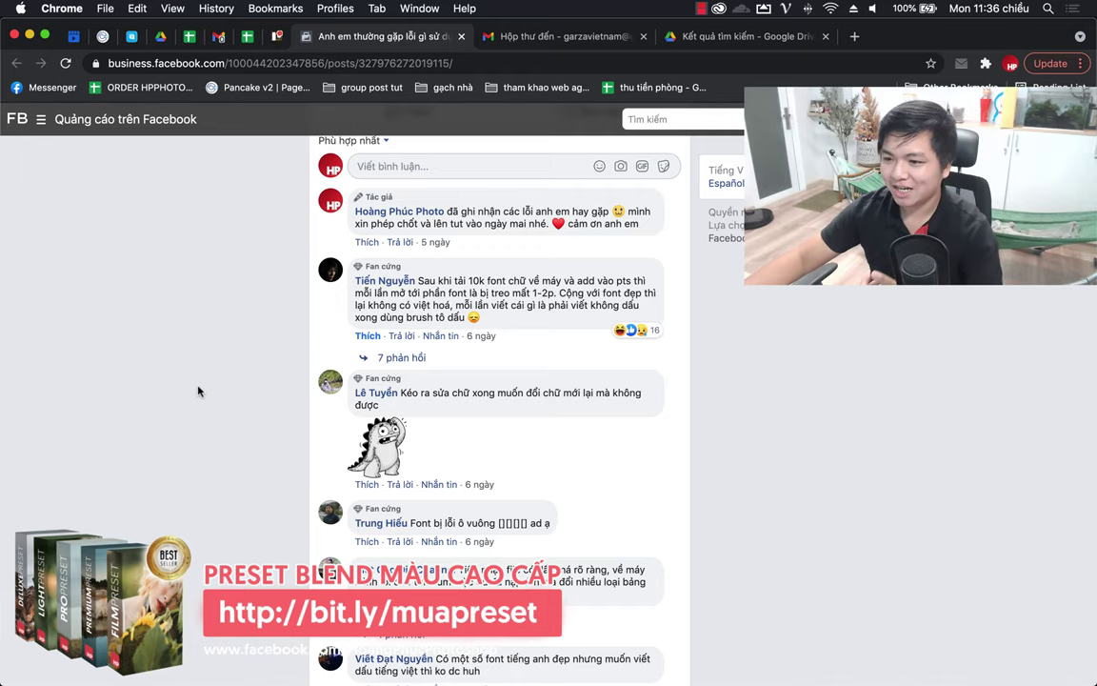
{"action": "scroll", "coordinate": [198, 391], "scroll_direction": "down", "scroll_amount": 1}
{"action": "scroll", "coordinate": [198, 391], "scroll_direction": "down", "scroll_amount": 1}
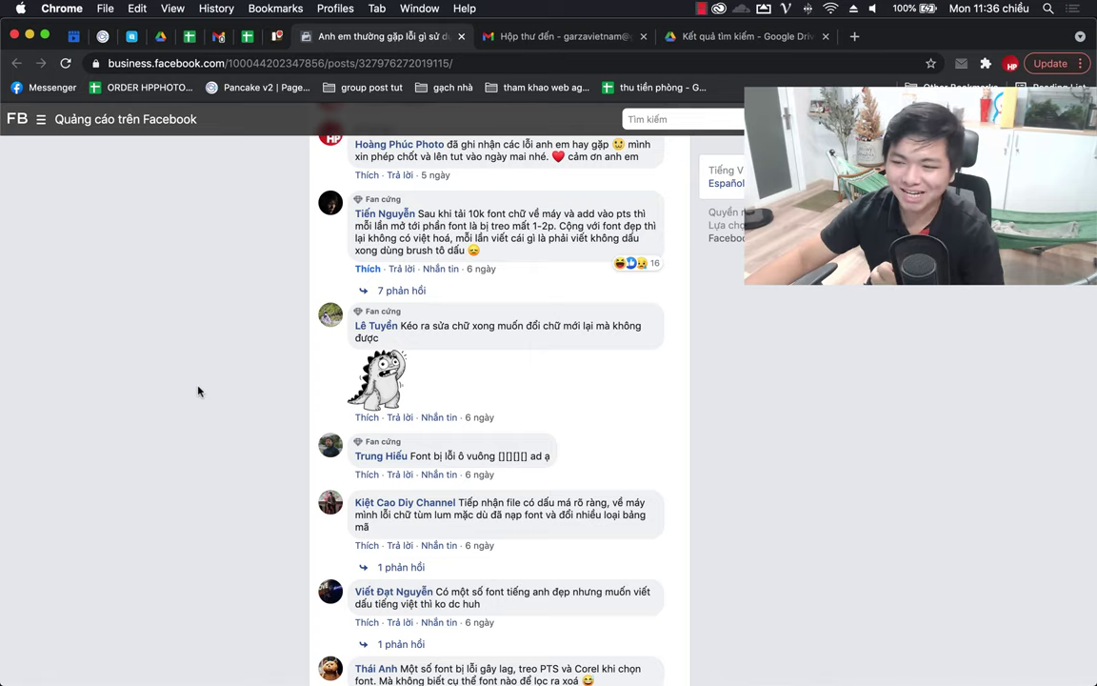
{"action": "scroll", "coordinate": [198, 390], "scroll_direction": "down", "scroll_amount": 3}
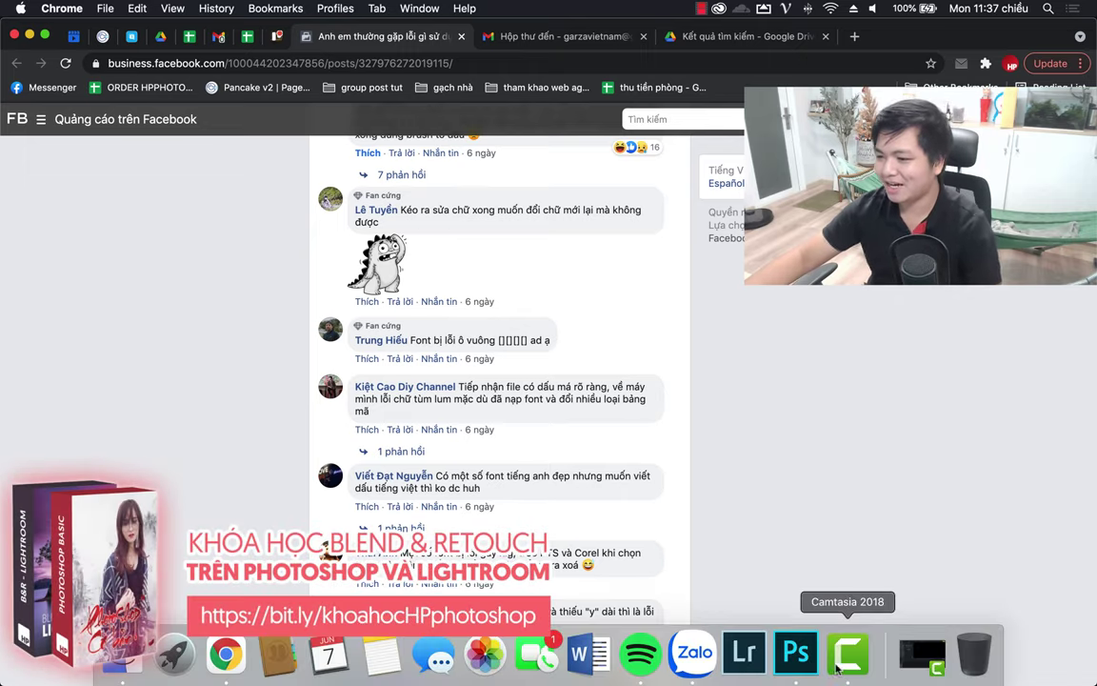
- Back in Photoshop, create a new document from the 2048 × 2048 px preset in pixel units
{"action": "left_click", "coordinate": [803, 664]}
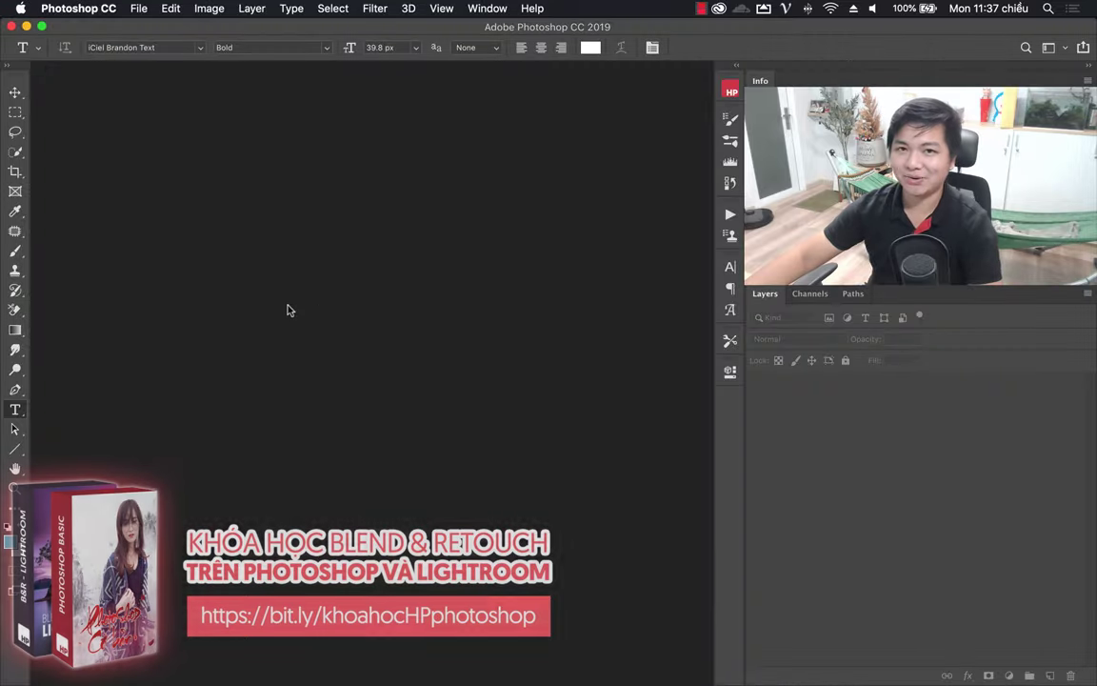
{"action": "left_click", "coordinate": [138, 9]}
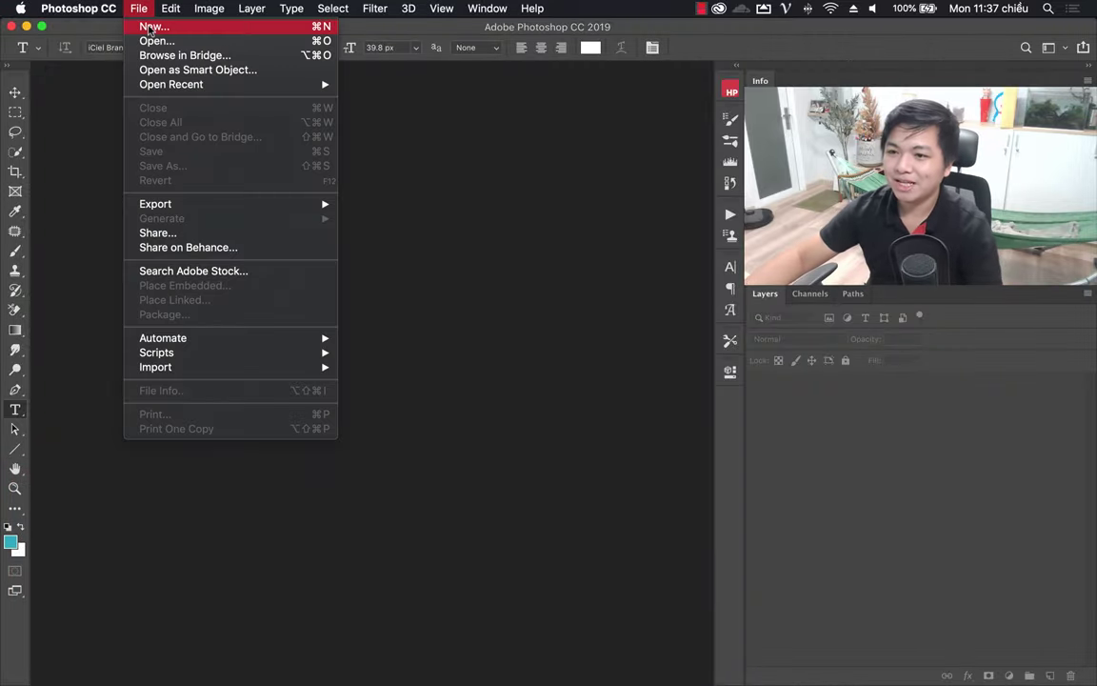
{"action": "left_click", "coordinate": [147, 25]}
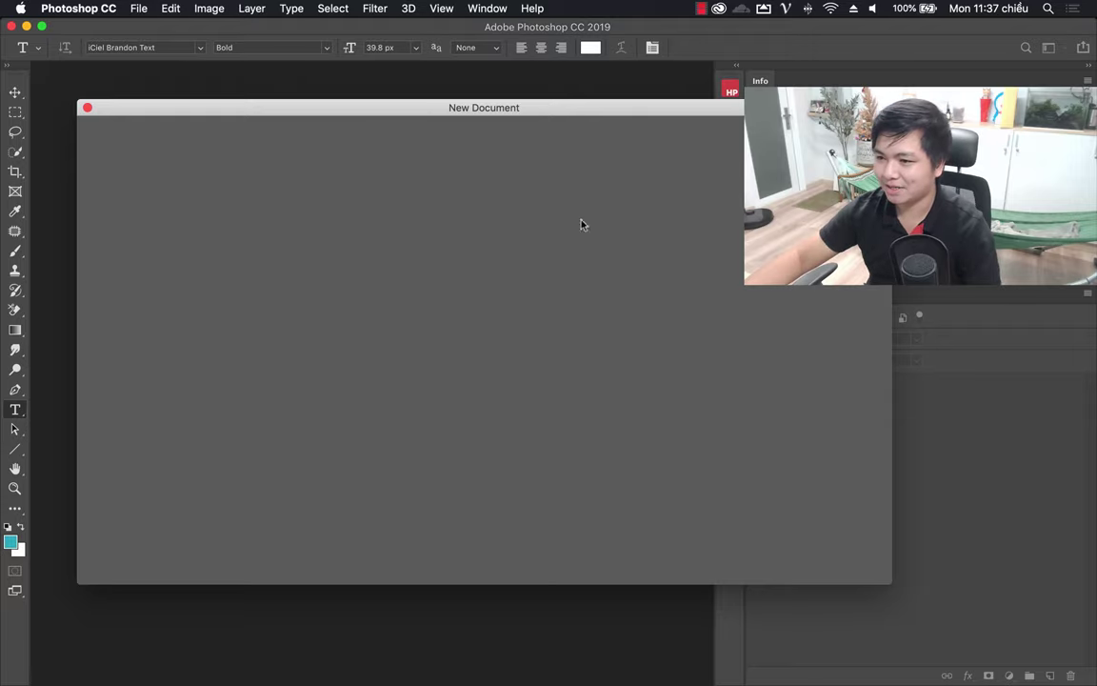
{"action": "left_click_drag", "start_coordinate": [502, 111], "coordinate": [471, 149]}
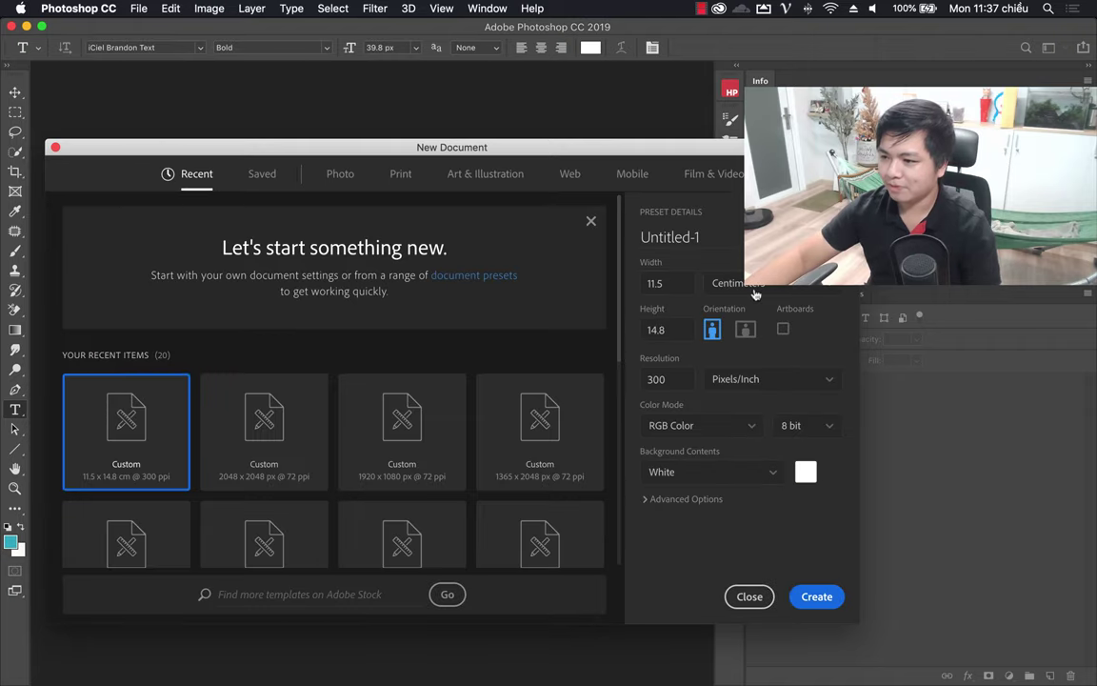
{"action": "left_click", "coordinate": [738, 283]}
{"action": "left_click", "coordinate": [731, 309]}
{"action": "left_click", "coordinate": [258, 419]}
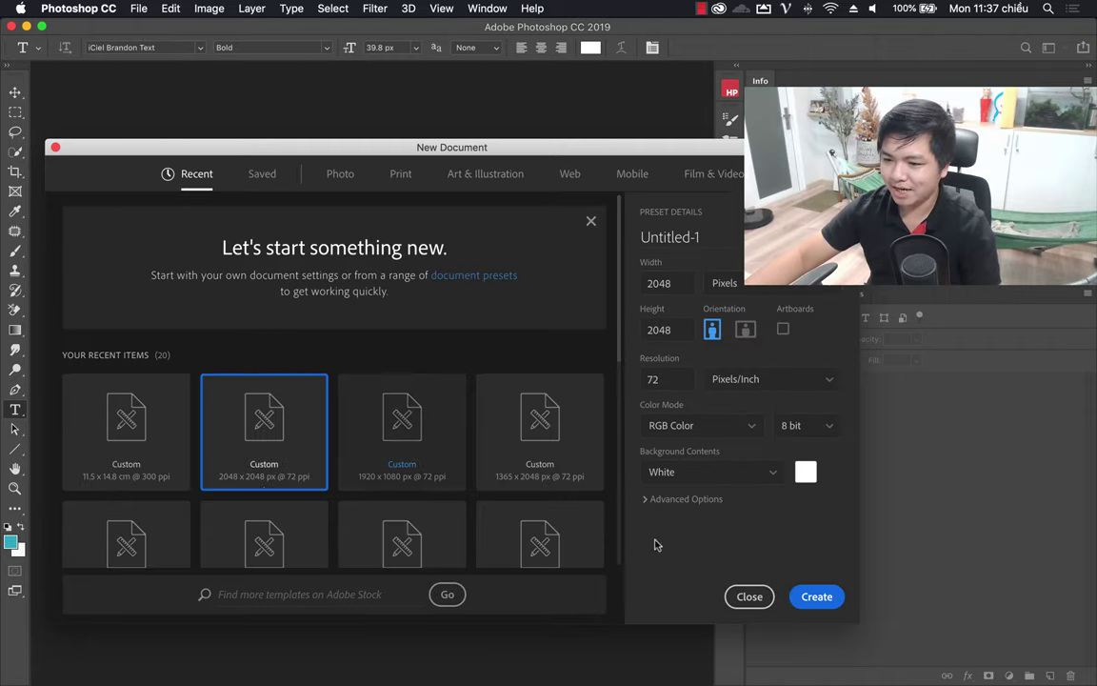
{"action": "left_click", "coordinate": [817, 597]}
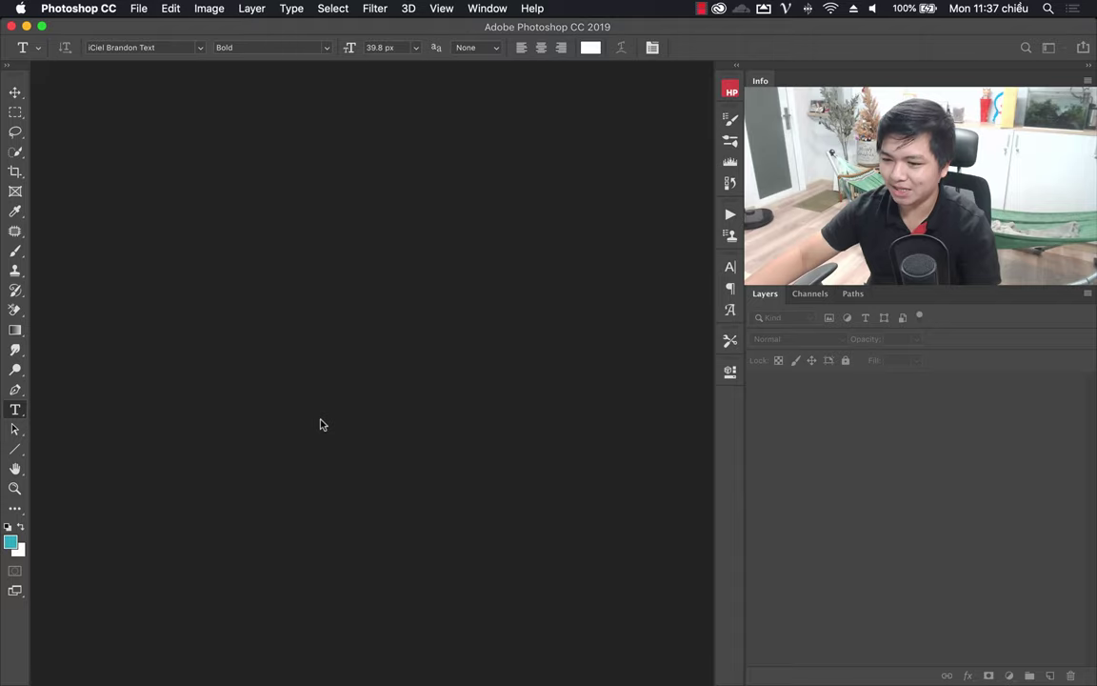
- Zoom out and set text anti-aliasing to Crisp with a 72 px font size
{"action": "key", "text": "super+minus"}
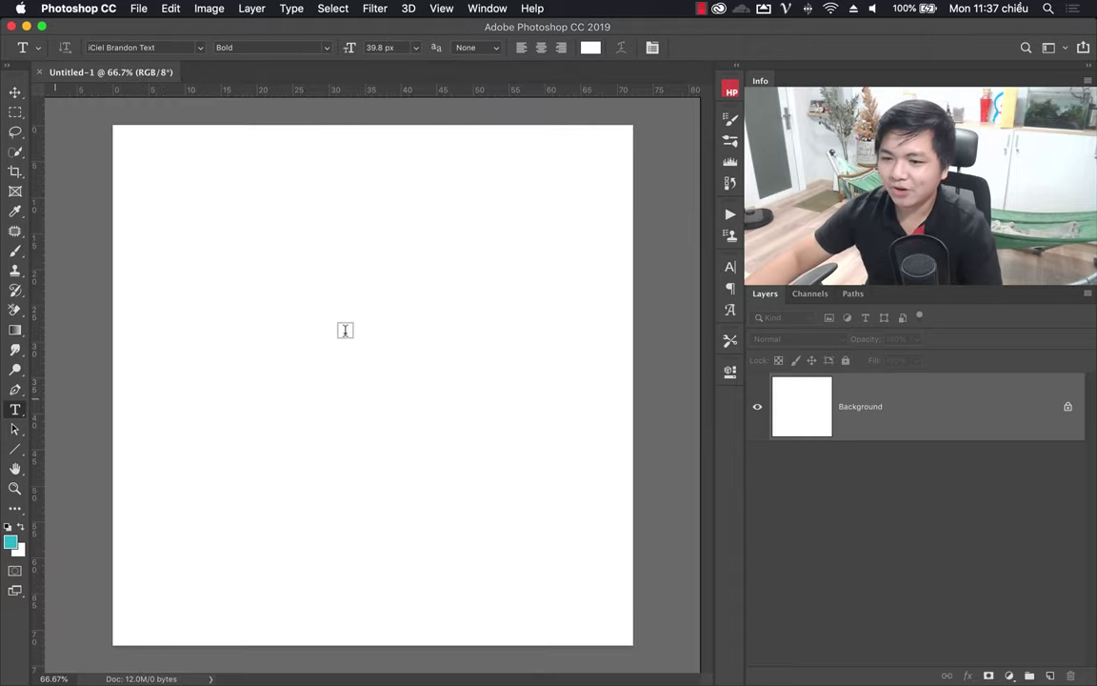
{"action": "left_click", "coordinate": [476, 47]}
{"action": "left_click", "coordinate": [466, 66]}
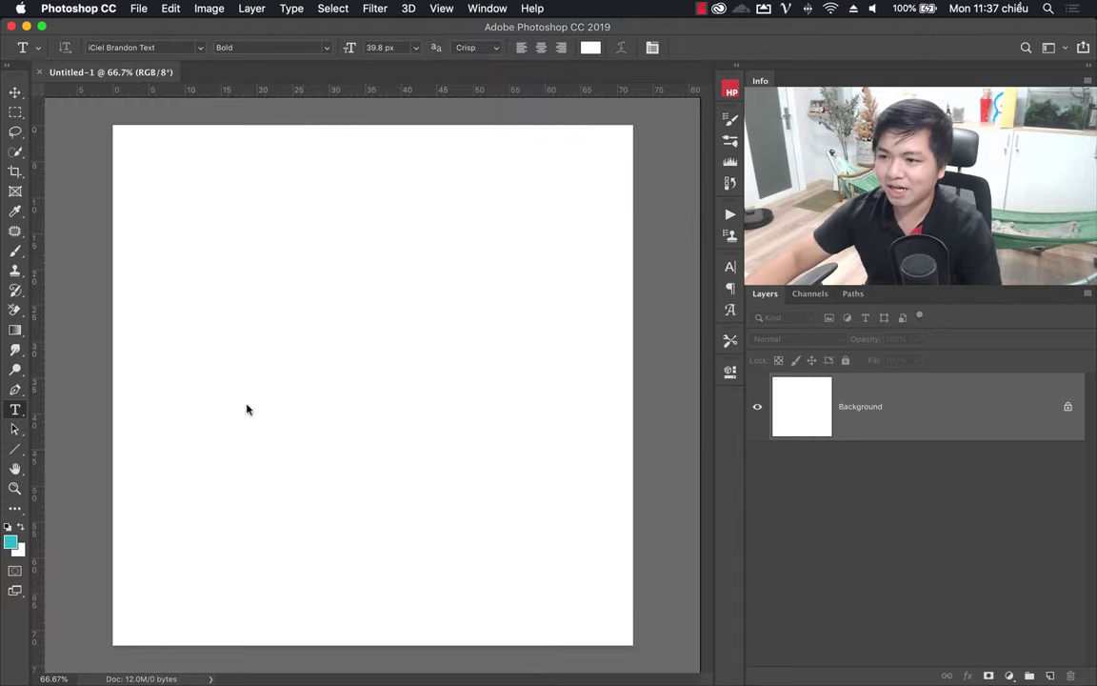
{"action": "left_click", "coordinate": [259, 399]}
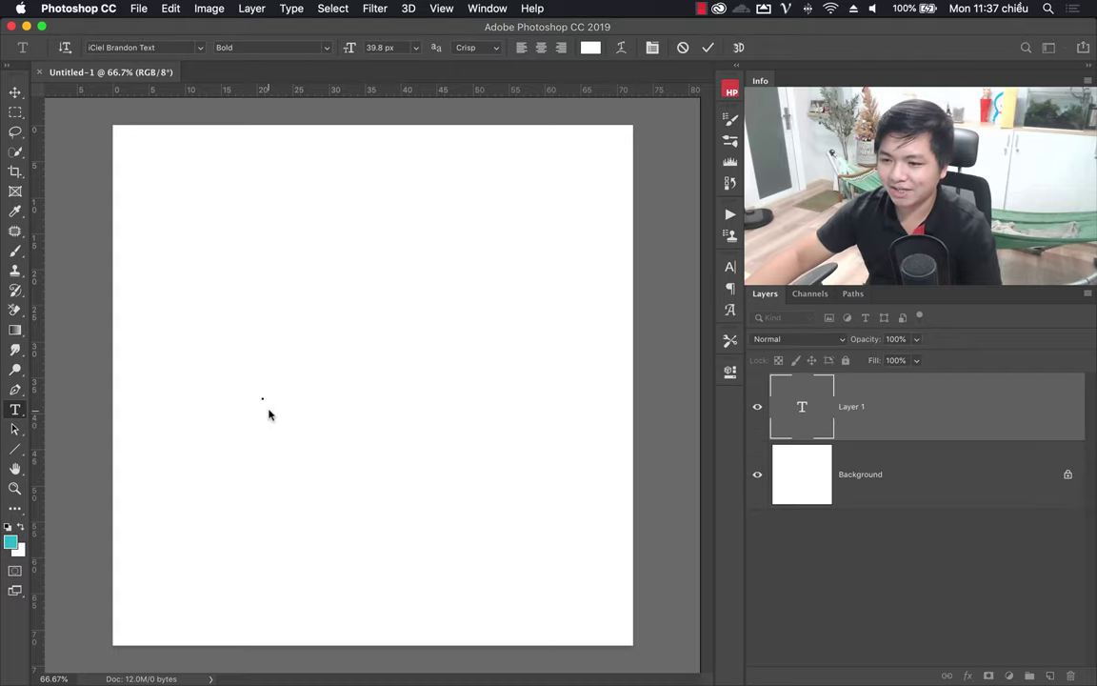
{"action": "left_click", "coordinate": [415, 47]}
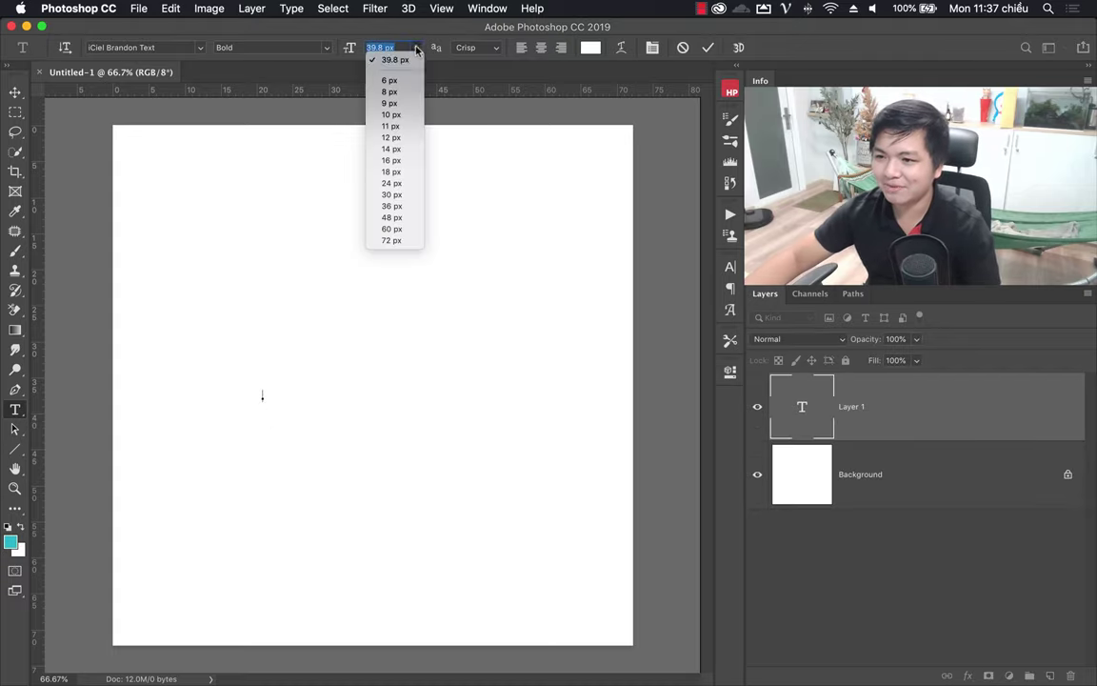
{"action": "left_click", "coordinate": [386, 242]}
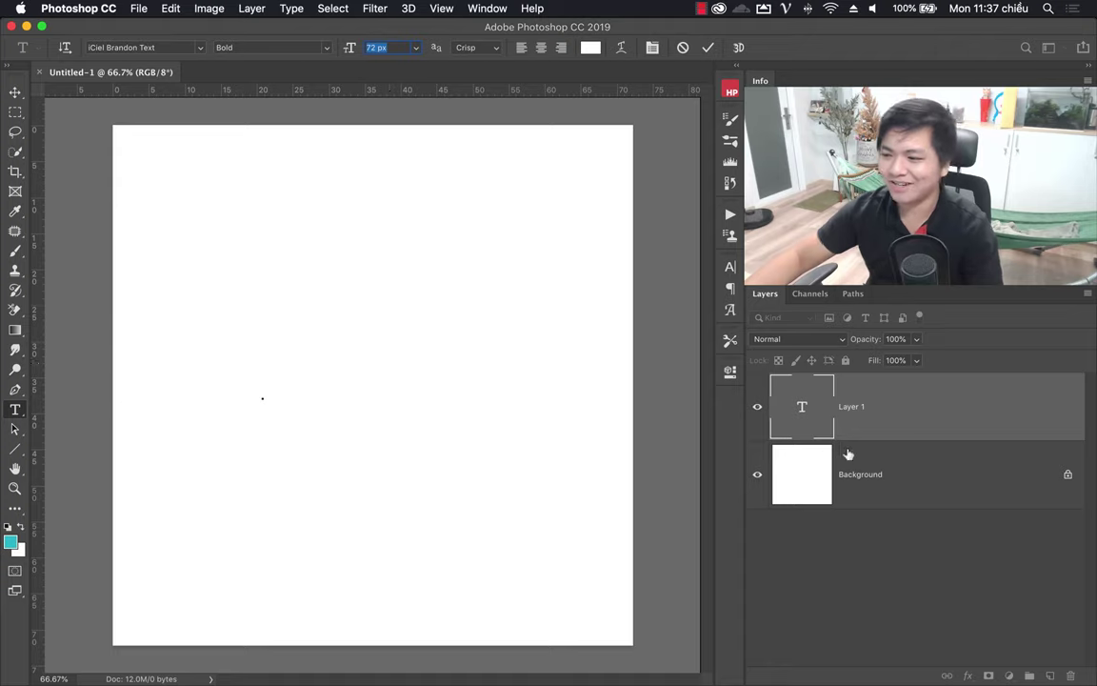
{"action": "left_click", "coordinate": [946, 429]}
{"action": "key", "text": "BackSpace"}
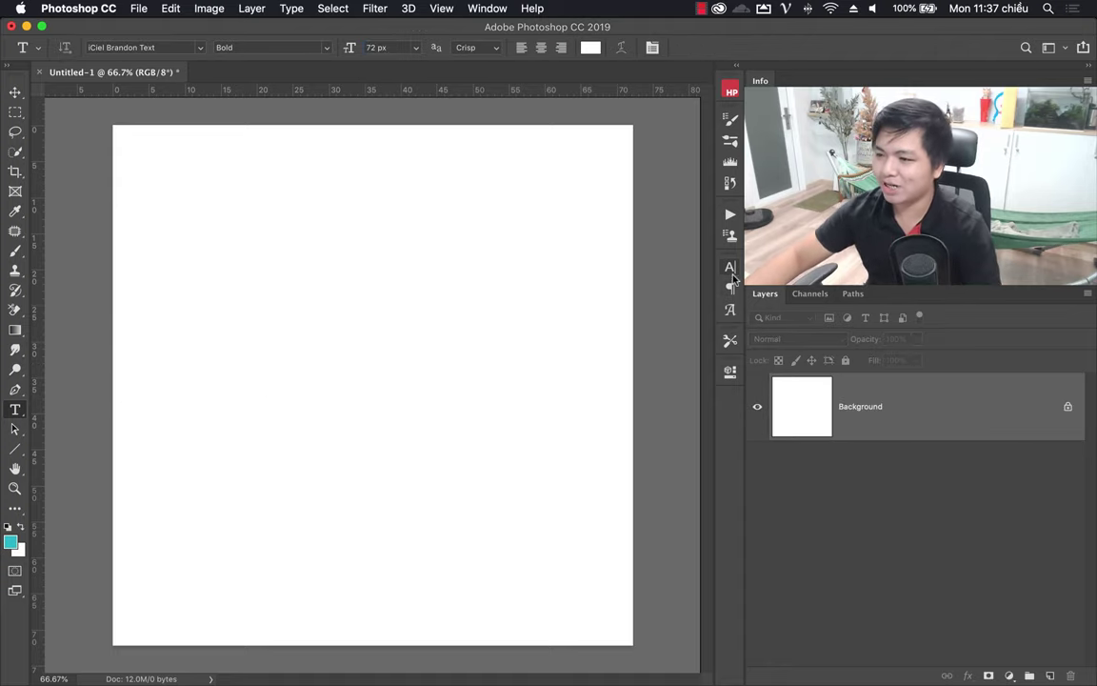
- Raise the font size to 137 px in the Character panel
{"action": "left_click", "coordinate": [731, 267]}
{"action": "left_click", "coordinate": [616, 309]}
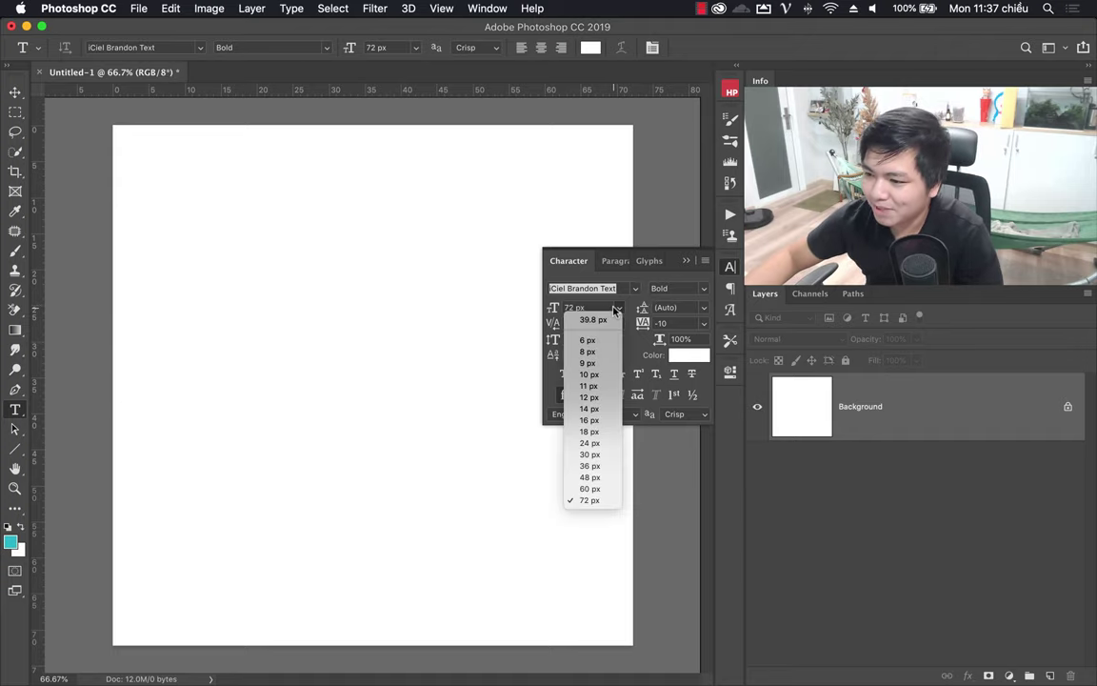
{"action": "left_click", "coordinate": [599, 313]}
{"action": "left_click_drag", "start_coordinate": [555, 313], "coordinate": [601, 315]}
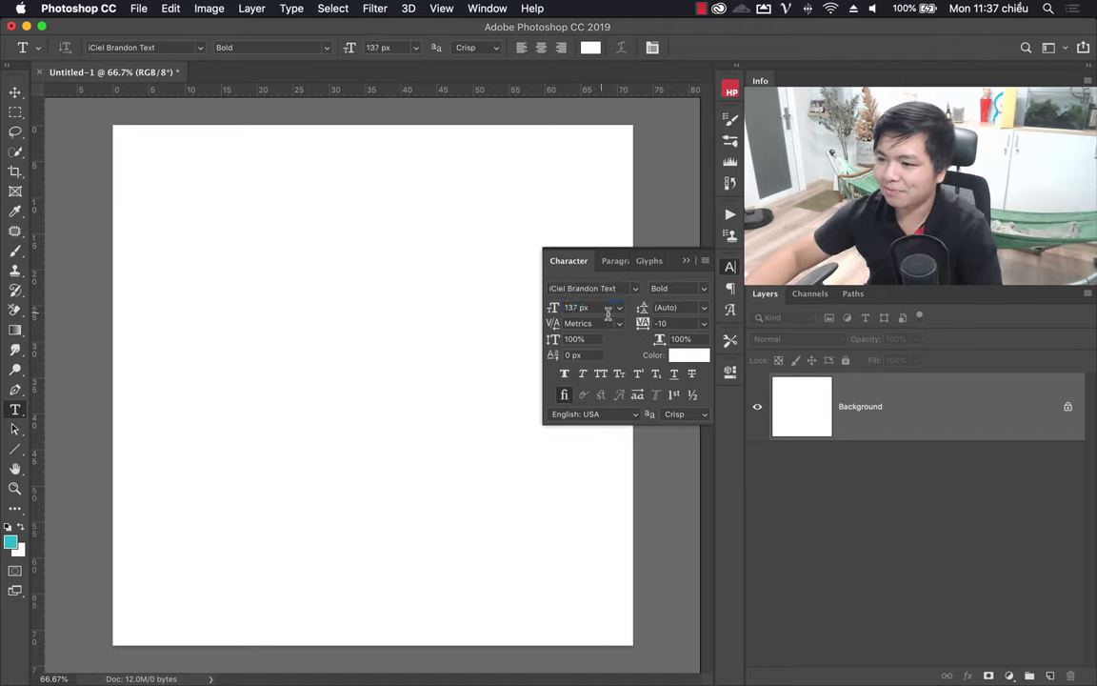
{"action": "left_click", "coordinate": [683, 262]}
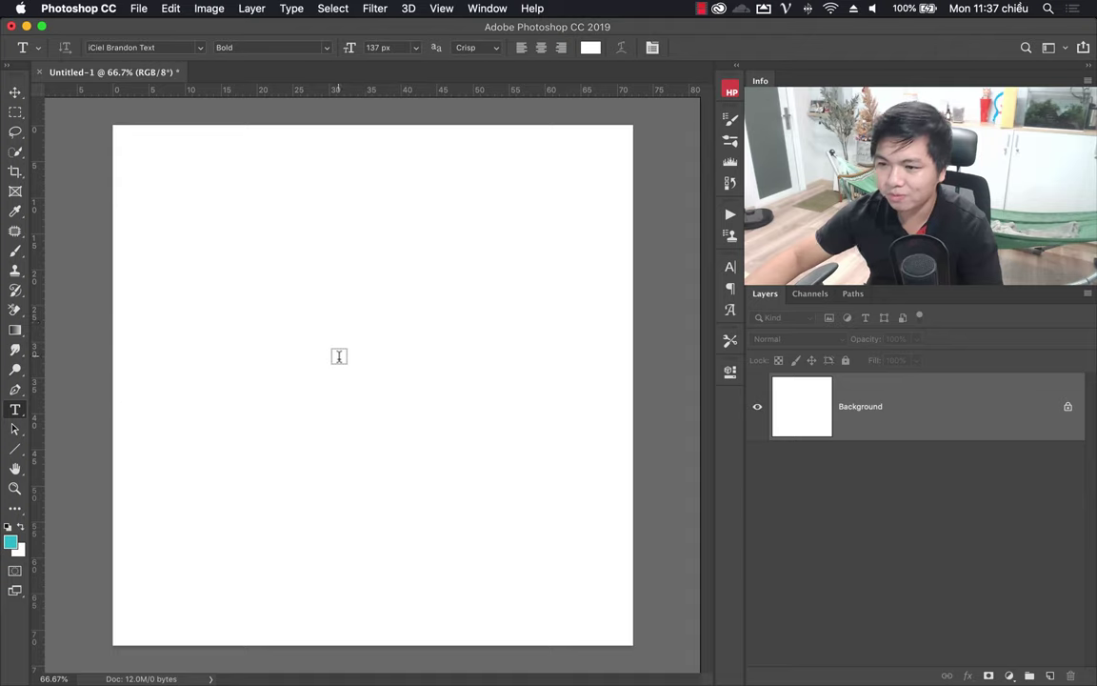
- Start a text line on the canvas, type 'Texts', and select all of it
{"action": "left_click", "coordinate": [277, 370]}
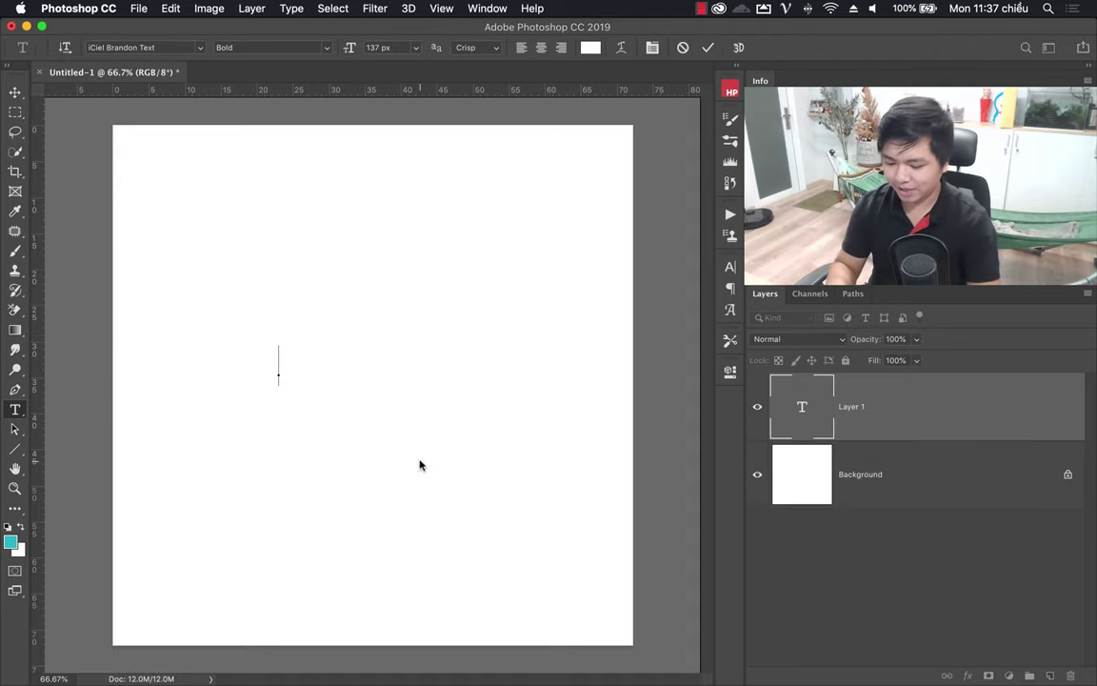
{"action": "type", "text": "Te"}
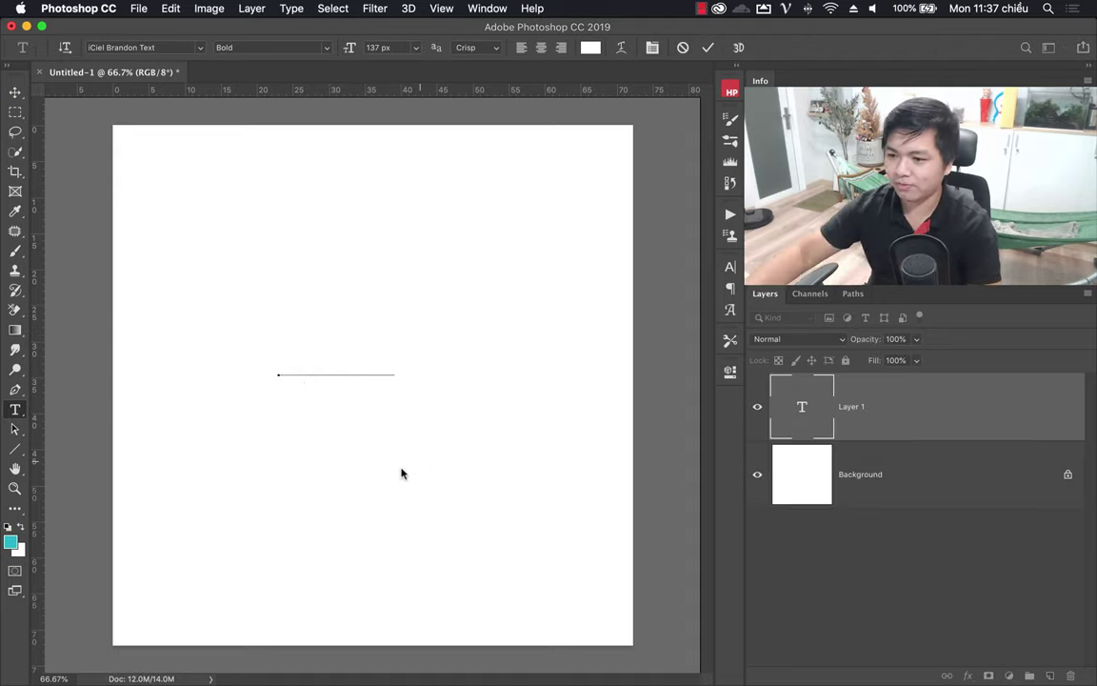
{"action": "double_click", "coordinate": [337, 356]}
{"action": "type", "text": "T"}
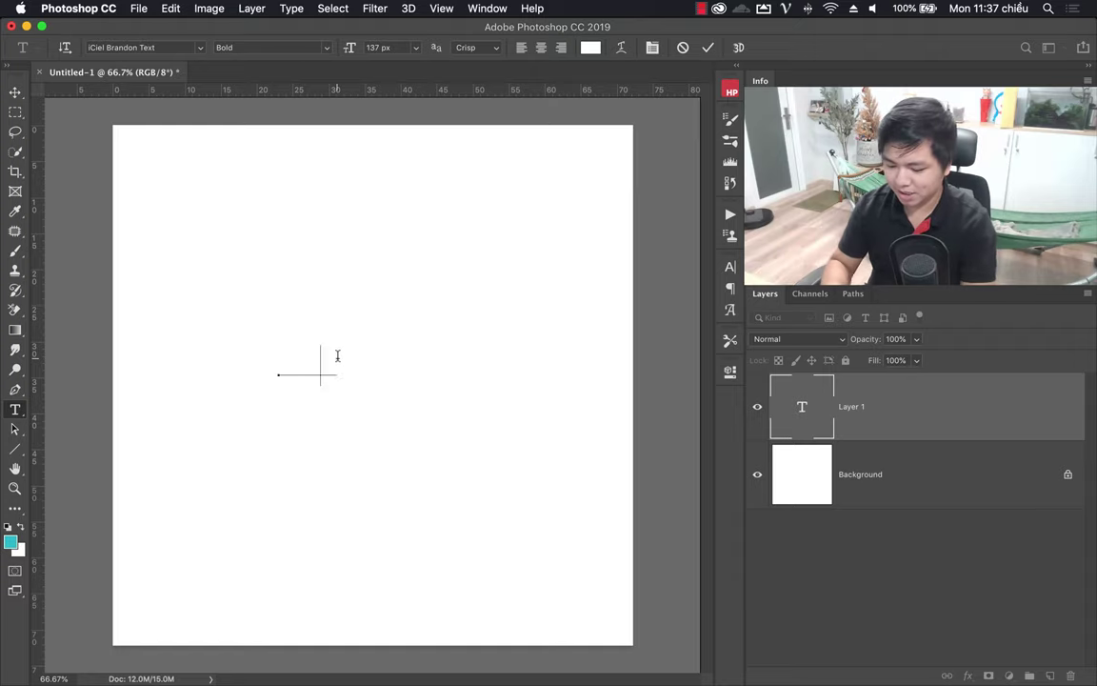
{"action": "type", "text": "ex"}
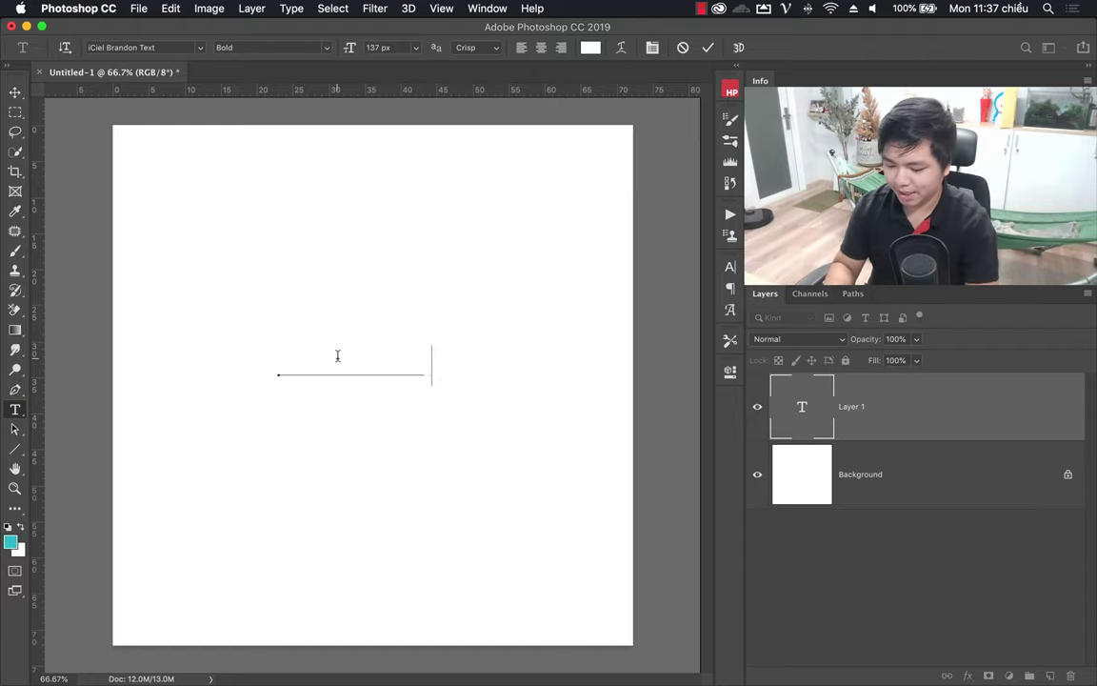
{"action": "type", "text": "ts"}
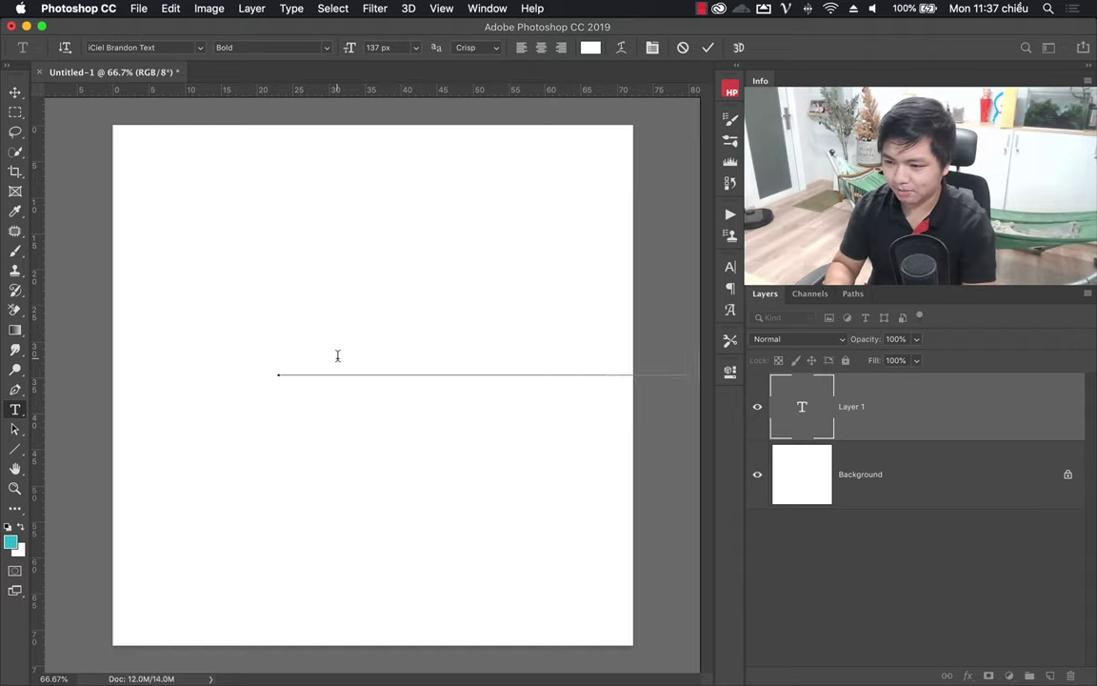
{"action": "key", "text": "ctrl+a"}
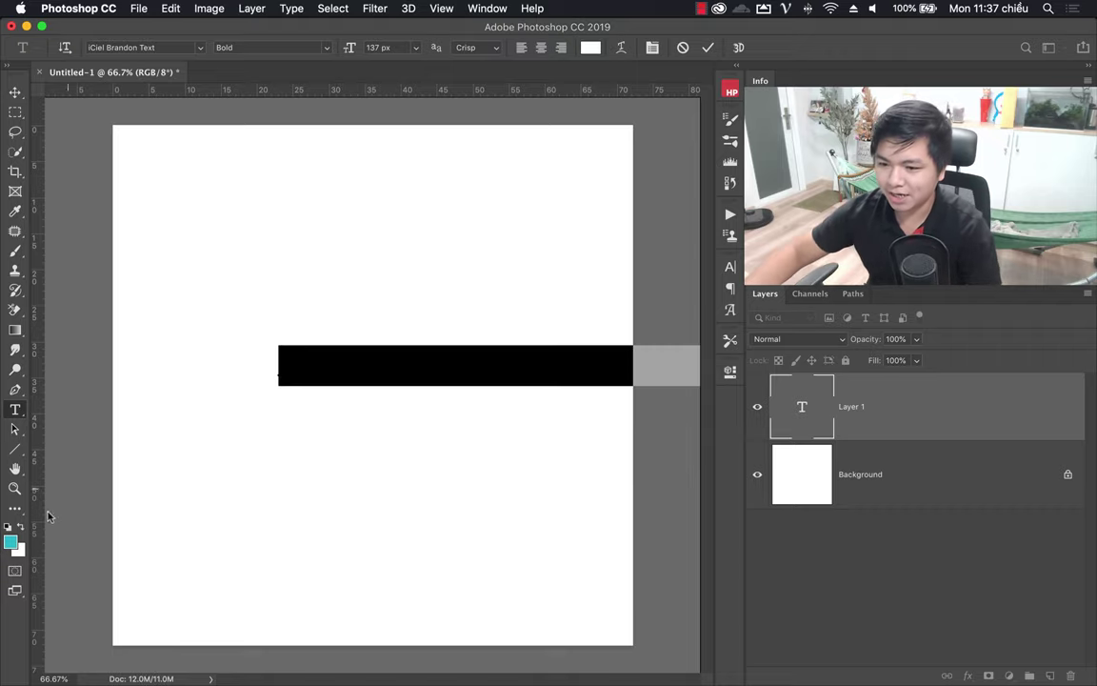
- Set the text colour to black, commit it, and move the block up-left
{"action": "left_click", "coordinate": [590, 48]}
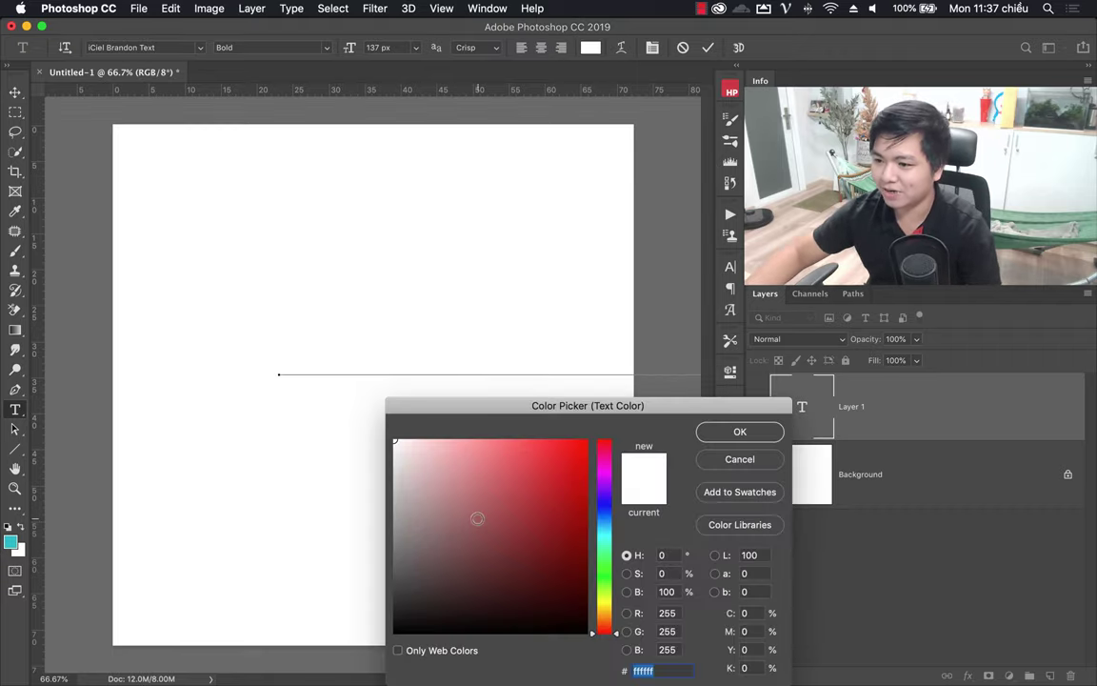
{"action": "left_click_drag", "start_coordinate": [477, 519], "coordinate": [395, 633]}
{"action": "left_click", "coordinate": [739, 431]}
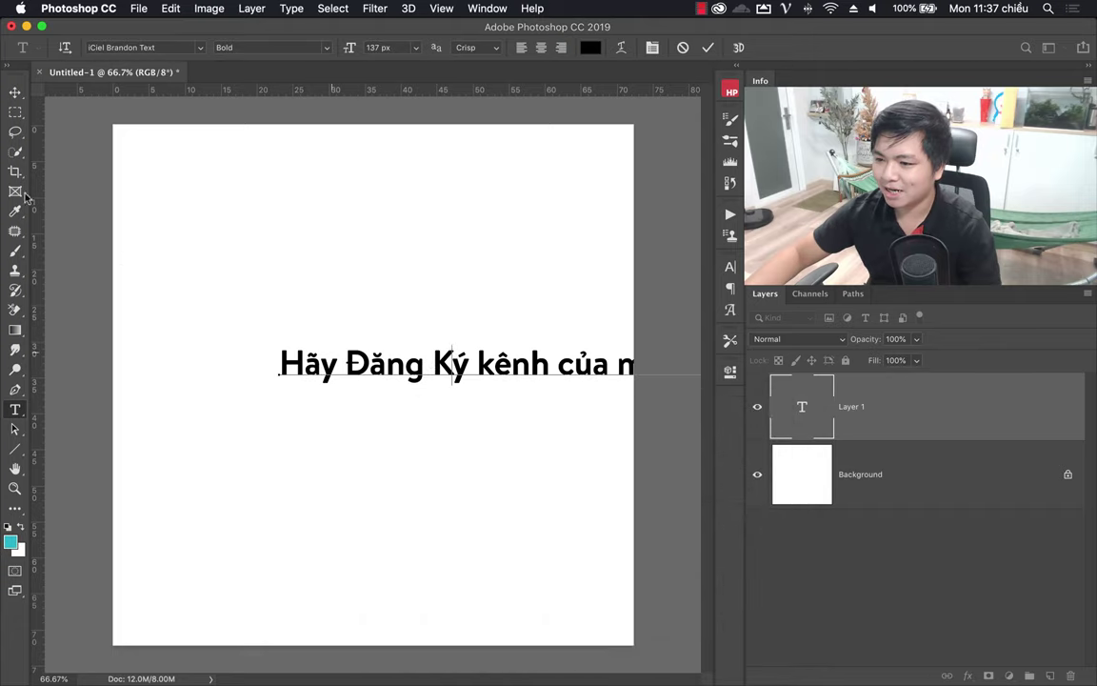
{"action": "left_click", "coordinate": [14, 93]}
{"action": "left_click_drag", "start_coordinate": [535, 390], "coordinate": [397, 366]}
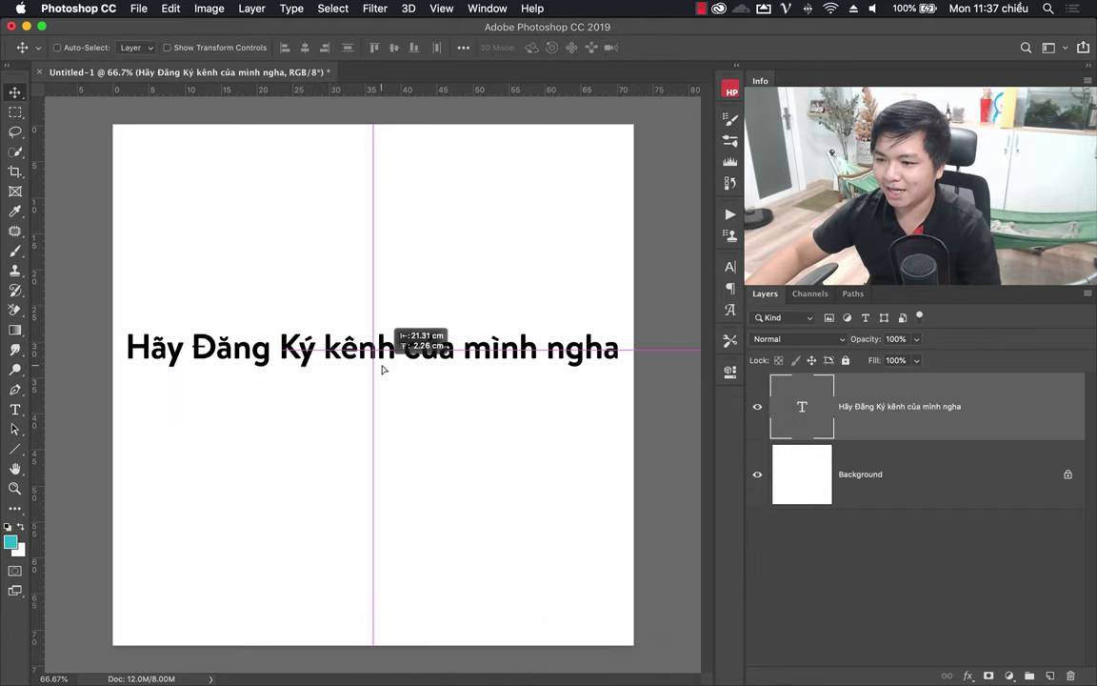
- Delete the stray 'g' so 'ngha' reads 'nha'
{"action": "key", "text": "t"}
{"action": "left_click_drag", "start_coordinate": [580, 340], "coordinate": [598, 340]}
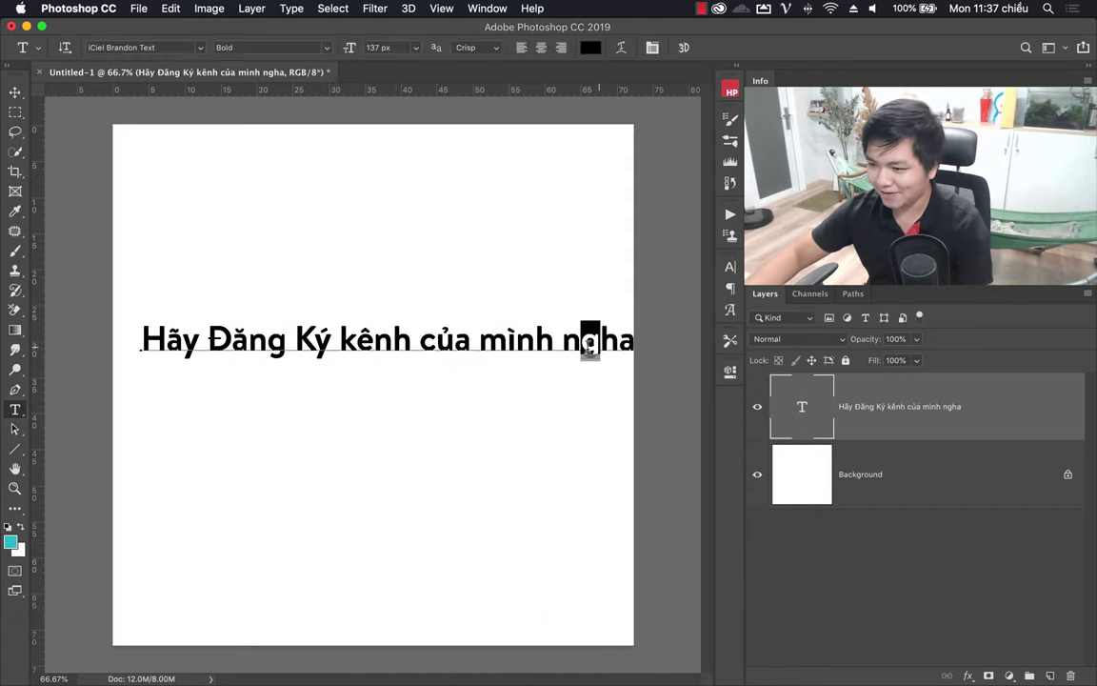
{"action": "key", "text": "BackSpace"}
{"action": "left_click", "coordinate": [796, 408]}
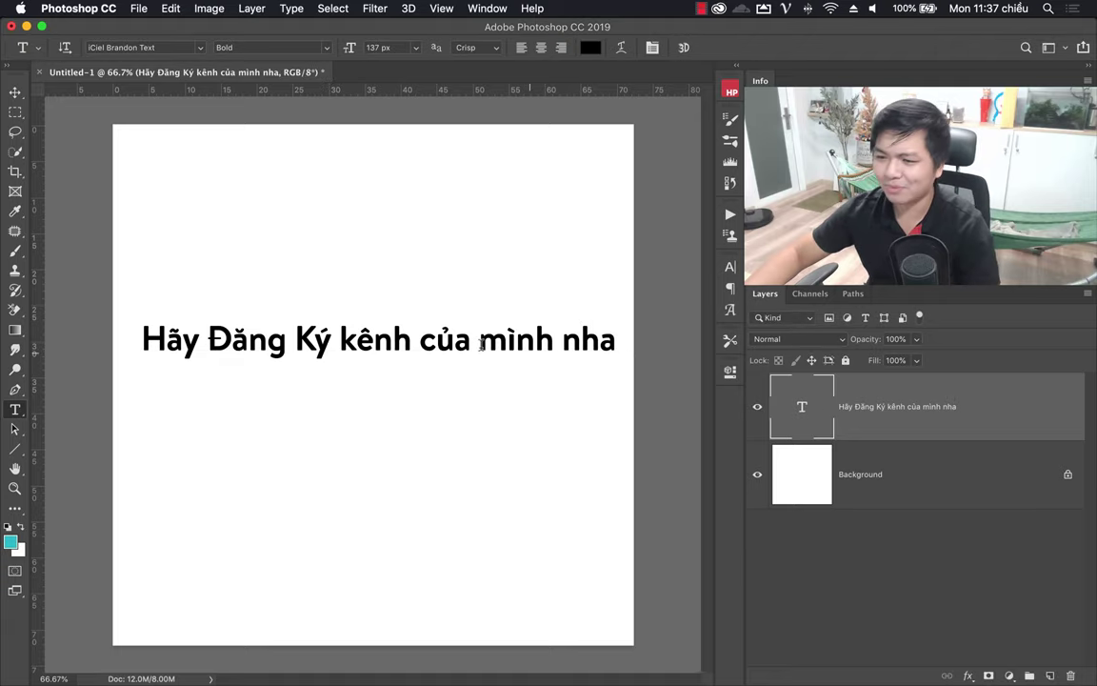
- Break the line after 'kênh' and move the text to the lower left of the canvas
{"action": "left_click", "coordinate": [412, 343]}
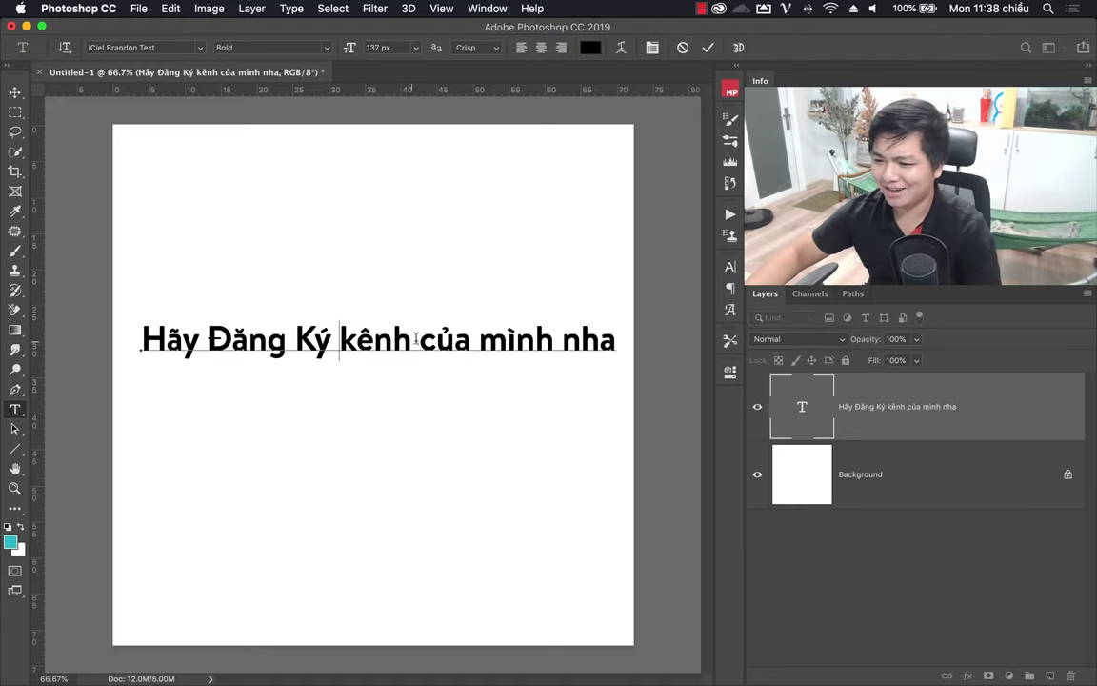
{"action": "key", "text": "Return"}
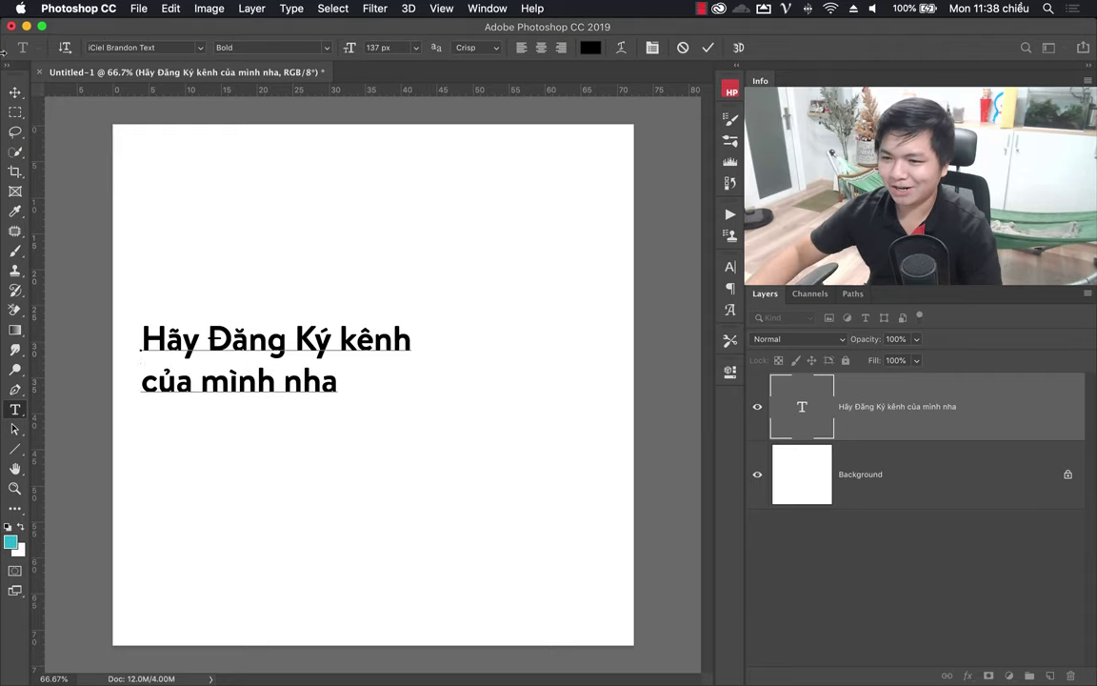
{"action": "left_click", "coordinate": [15, 92]}
{"action": "left_click_drag", "start_coordinate": [299, 388], "coordinate": [407, 397]}
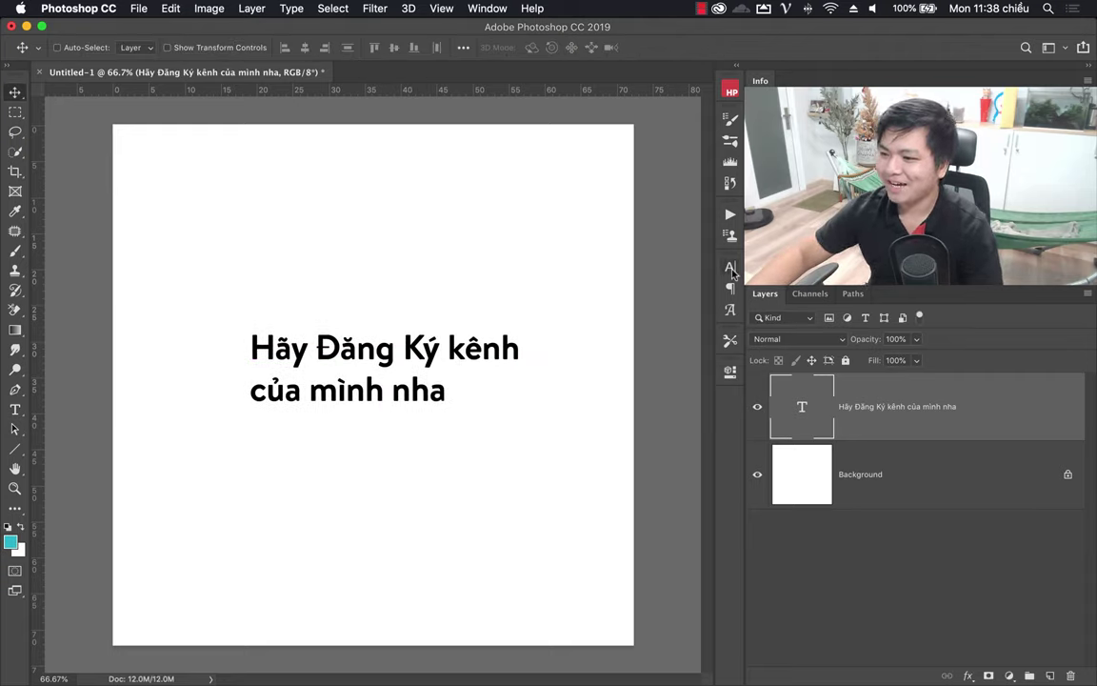
{"action": "left_click_drag", "start_coordinate": [385, 373], "coordinate": [300, 441]}
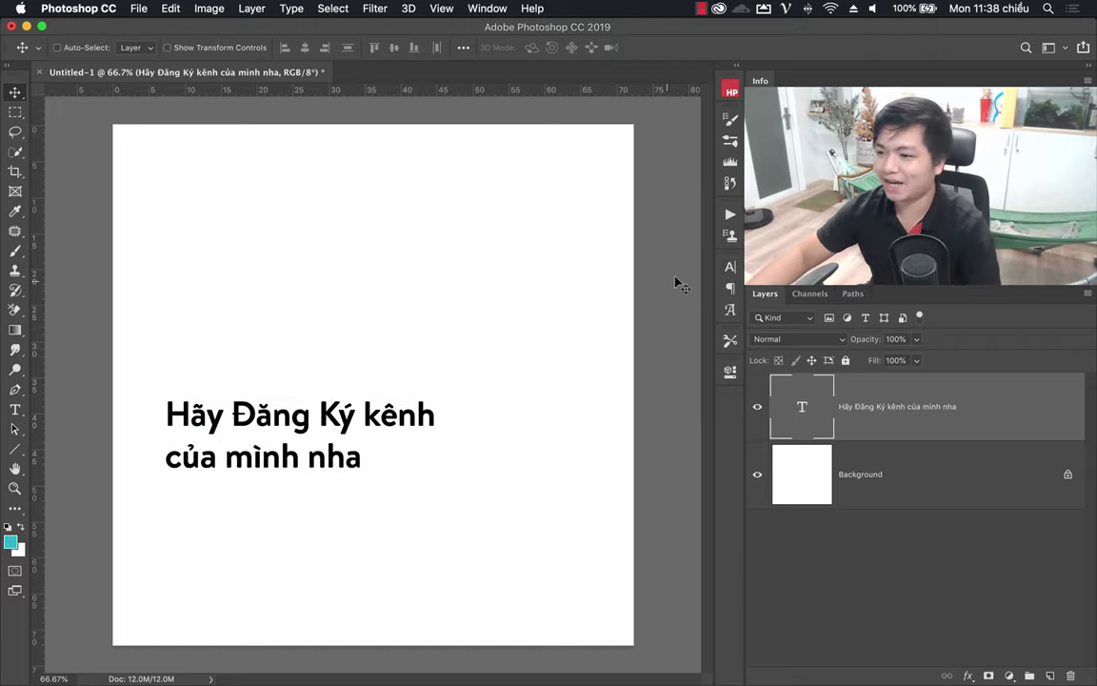
- Apply the Blomming font to the text and zoom in to inspect the lettering
{"action": "left_click", "coordinate": [729, 269]}
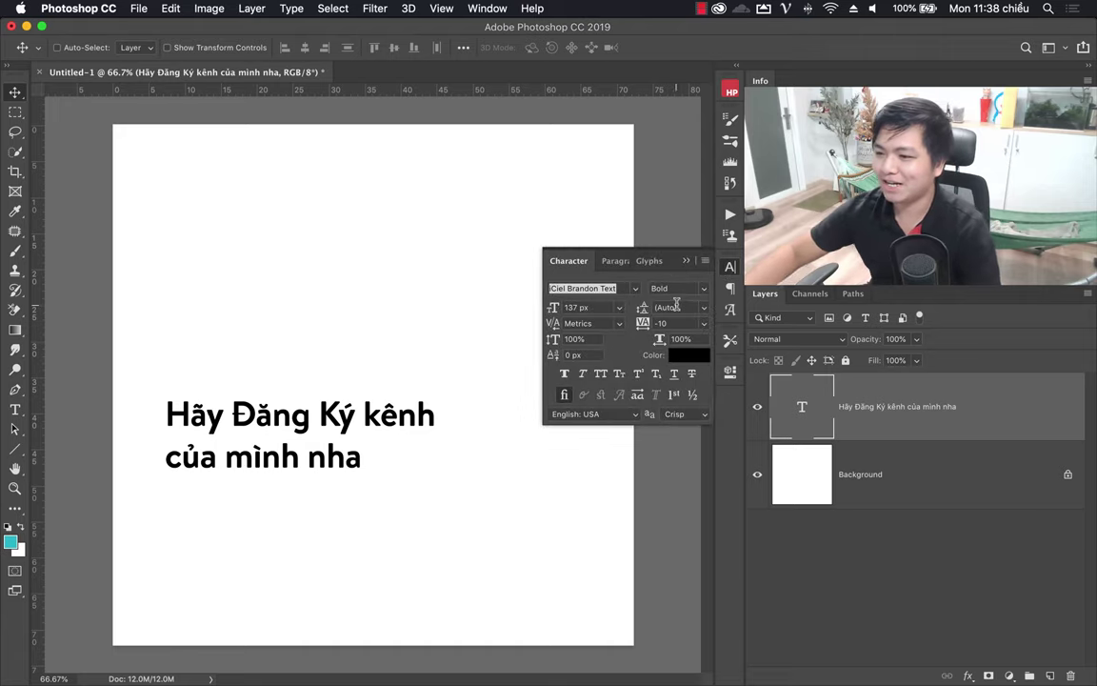
{"action": "left_click", "coordinate": [635, 289]}
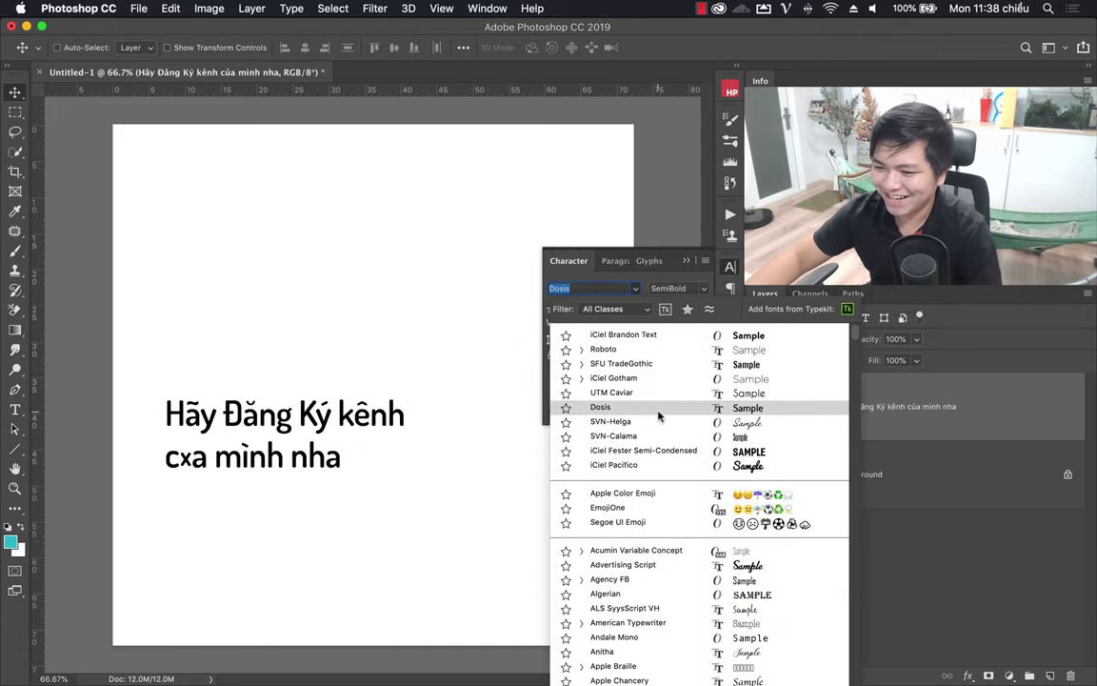
{"action": "scroll", "coordinate": [659, 424], "scroll_direction": "down", "scroll_amount": 5}
{"action": "scroll", "coordinate": [656, 432], "scroll_direction": "down", "scroll_amount": 5}
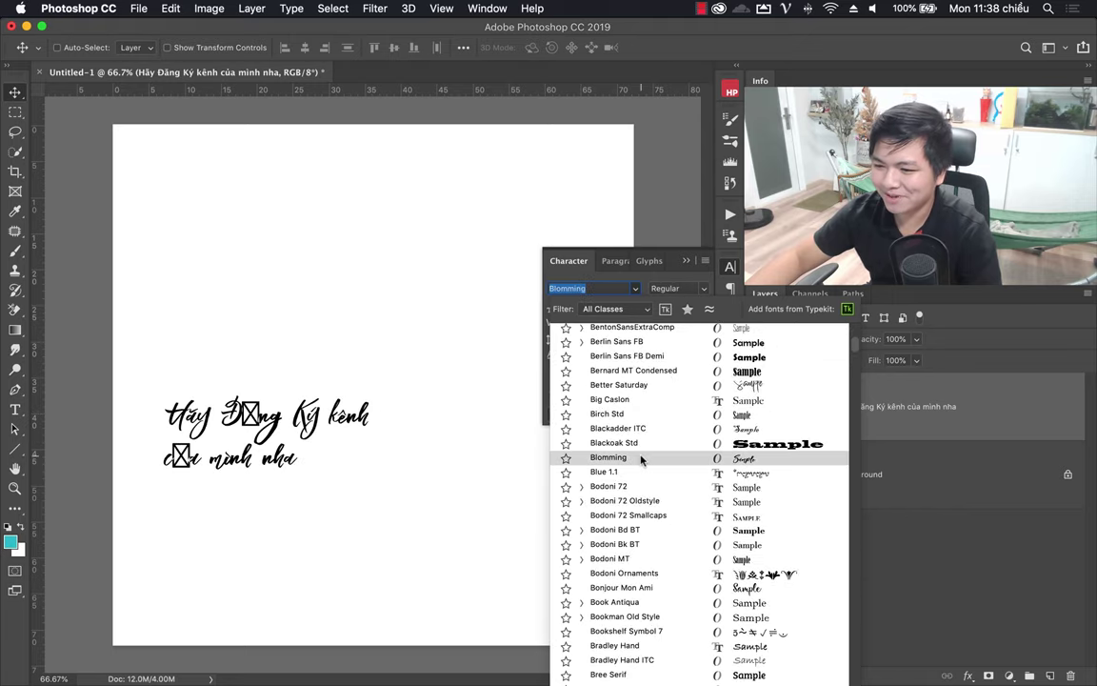
{"action": "left_click", "coordinate": [641, 460]}
{"action": "left_click", "coordinate": [14, 487]}
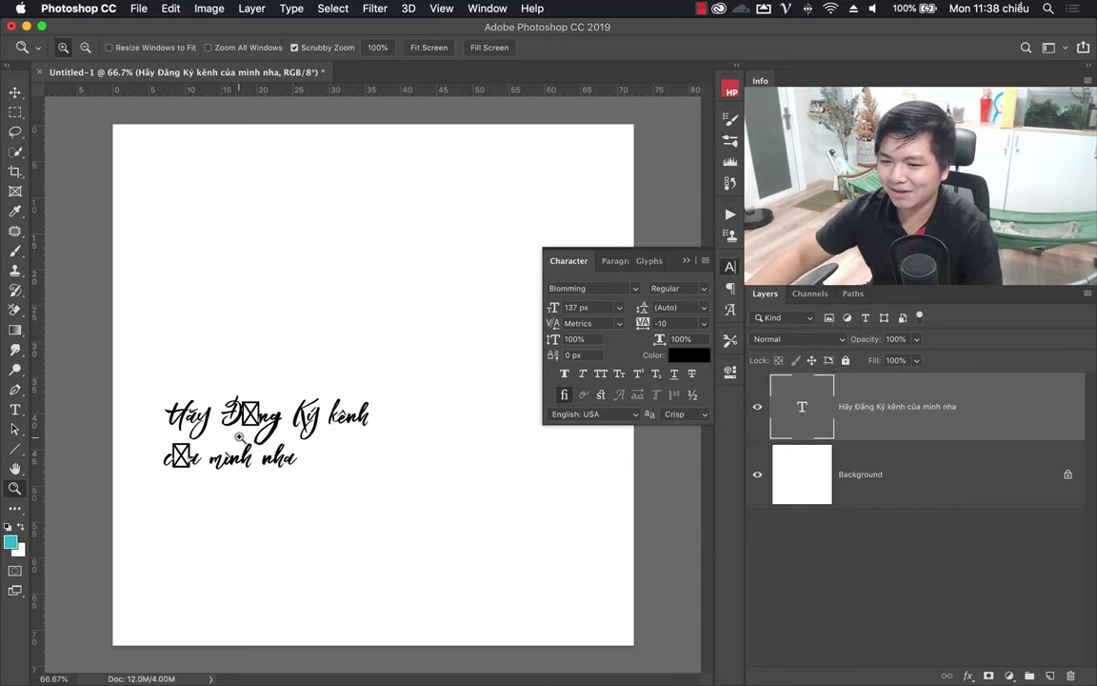
{"action": "left_click", "coordinate": [175, 432]}
{"action": "left_click", "coordinate": [175, 431]}
{"action": "left_click", "coordinate": [686, 261]}
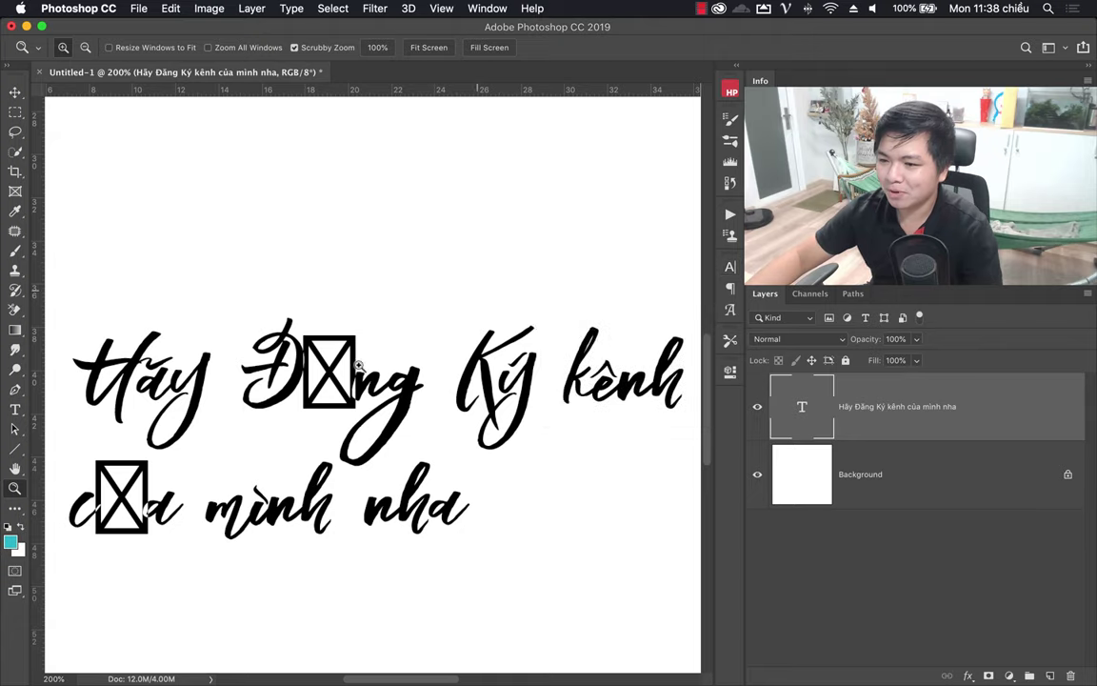
{"action": "mouse_move", "coordinate": [501, 416]}
{"action": "left_mouse_down"}
{"action": "mouse_move", "coordinate": [441, 417]}
{"action": "mouse_move", "coordinate": [410, 381]}
{"action": "left_mouse_up"}
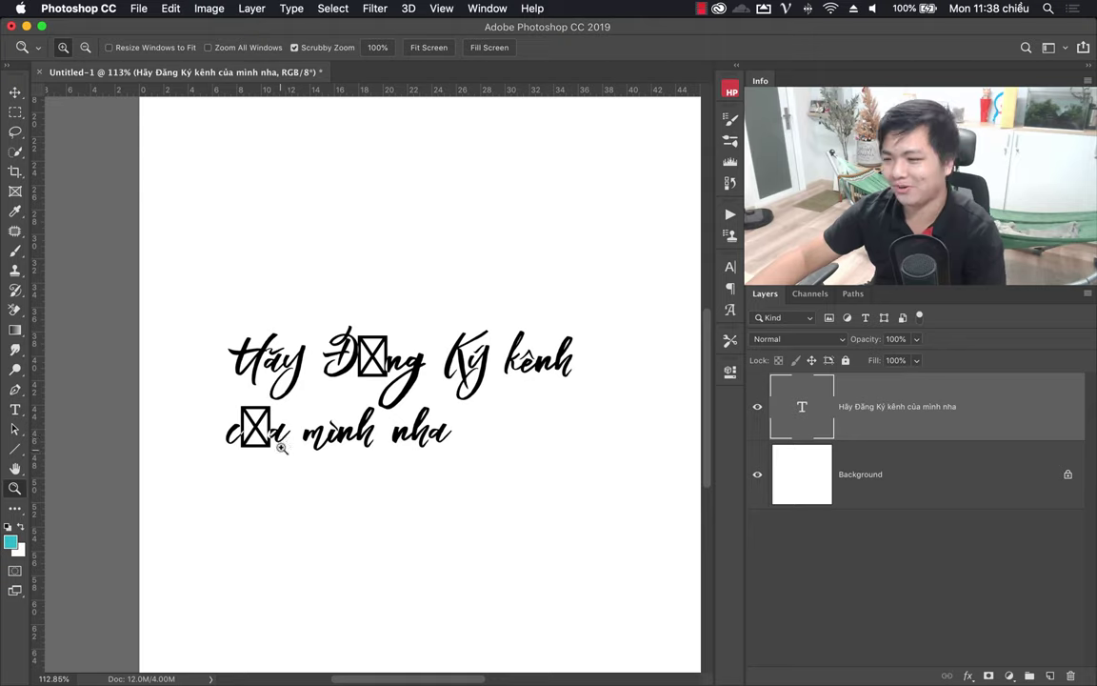
- Preview Cambria, then apply the Chiller font to the text
{"action": "left_click", "coordinate": [729, 267]}
{"action": "left_click", "coordinate": [635, 288]}
{"action": "scroll", "coordinate": [657, 457], "scroll_direction": "down", "scroll_amount": 3}
{"action": "scroll", "coordinate": [657, 457], "scroll_direction": "down", "scroll_amount": 10}
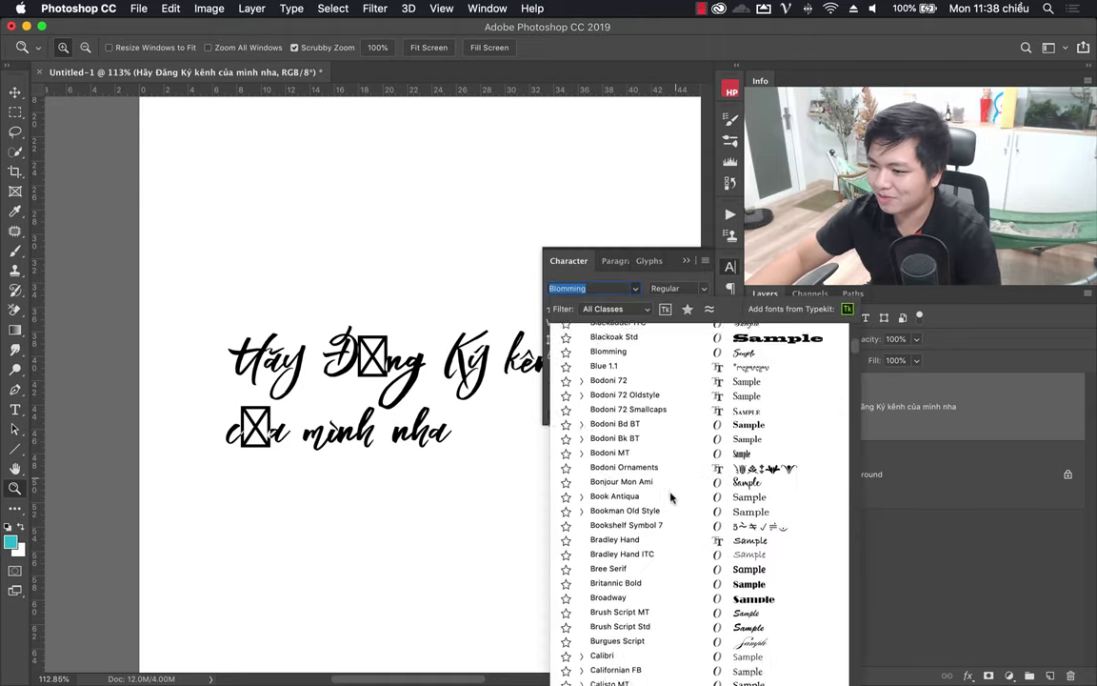
{"action": "scroll", "coordinate": [659, 518], "scroll_direction": "down", "scroll_amount": 4}
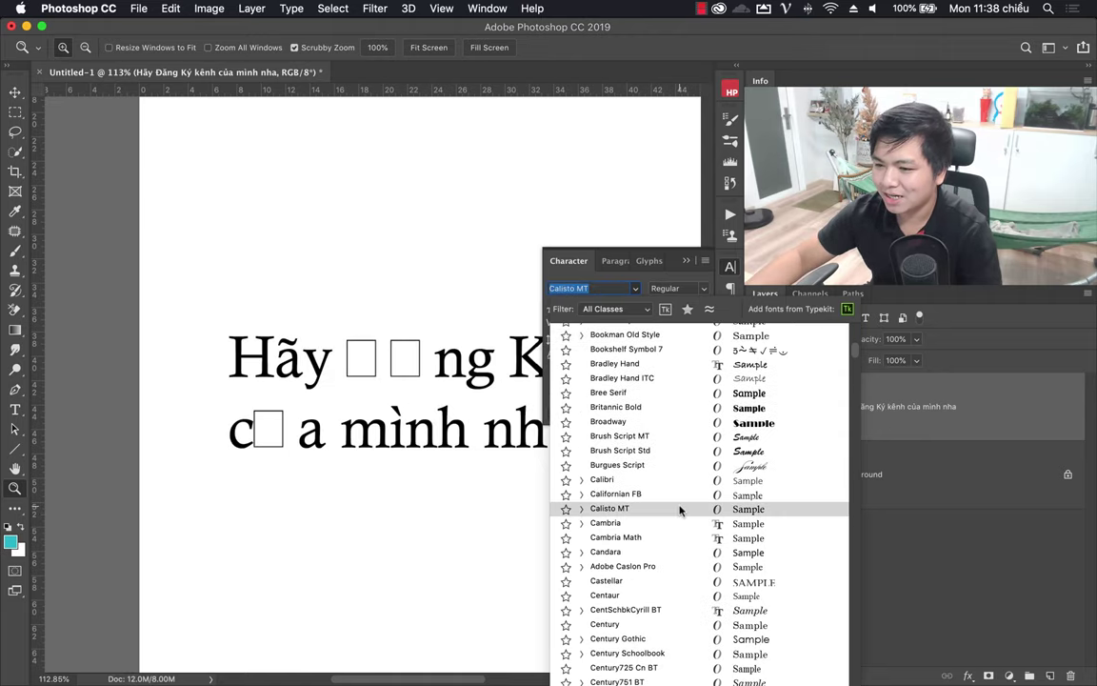
{"action": "key", "text": "Down"}
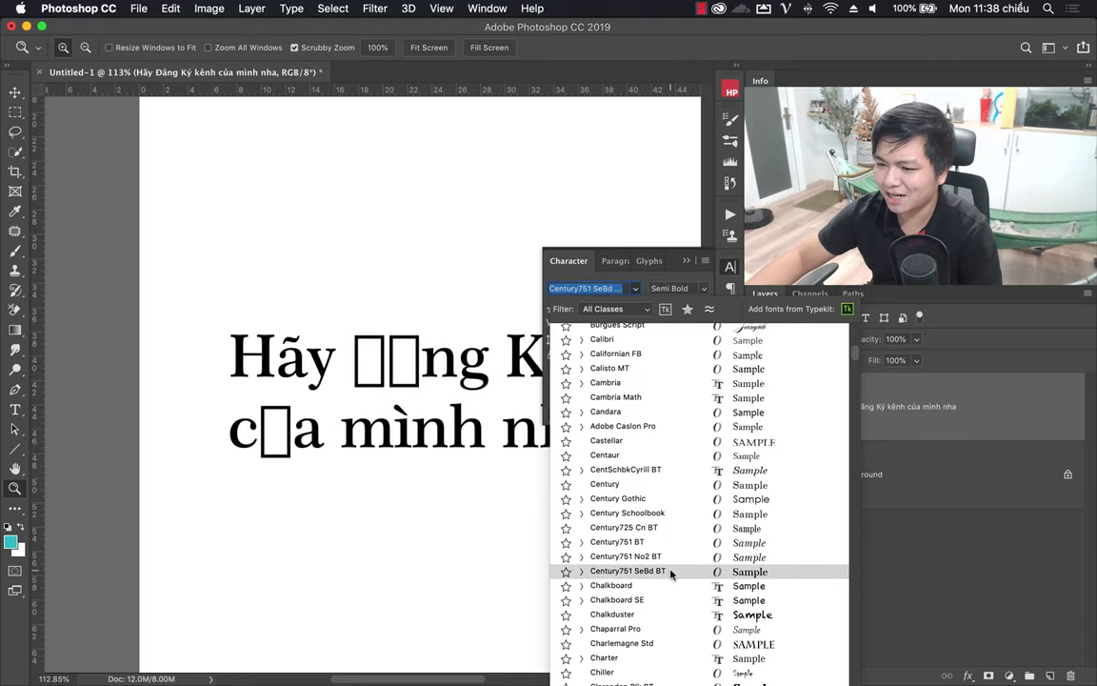
{"action": "scroll", "coordinate": [664, 599], "scroll_direction": "down", "scroll_amount": 3}
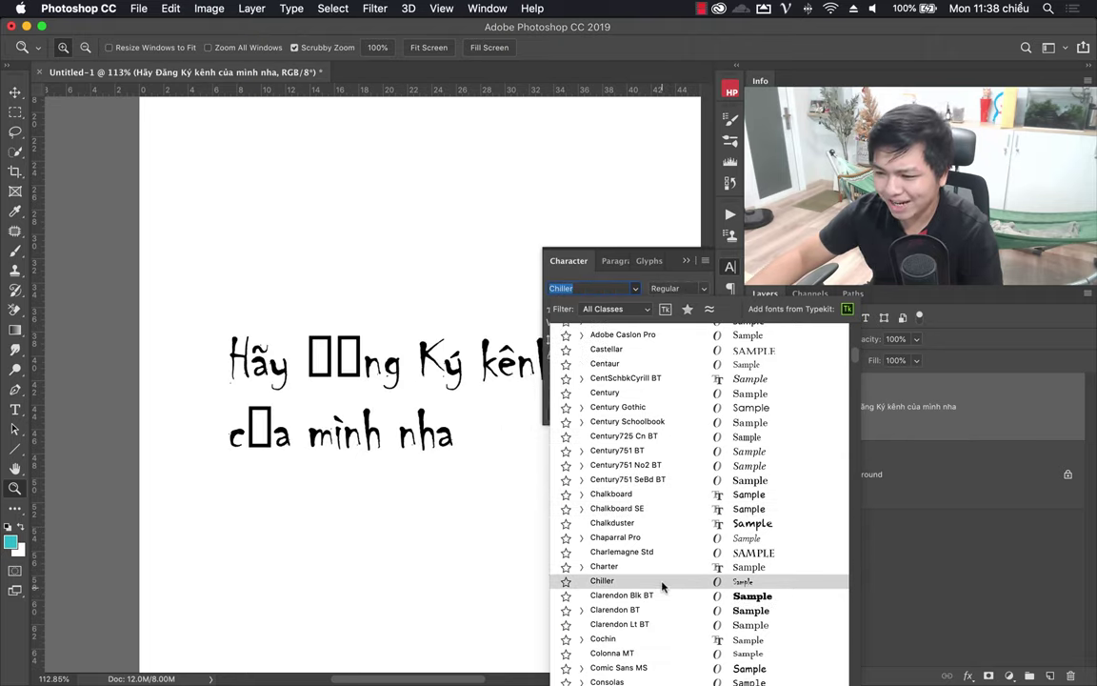
{"action": "left_click", "coordinate": [664, 583]}
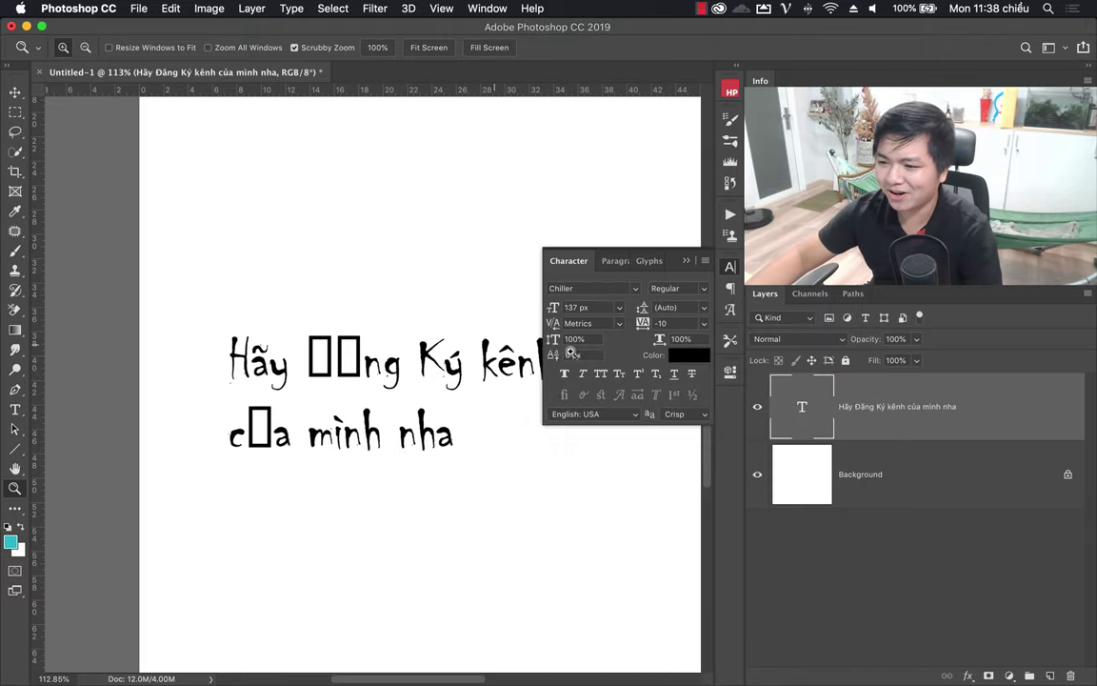
{"action": "left_click", "coordinate": [484, 364]}
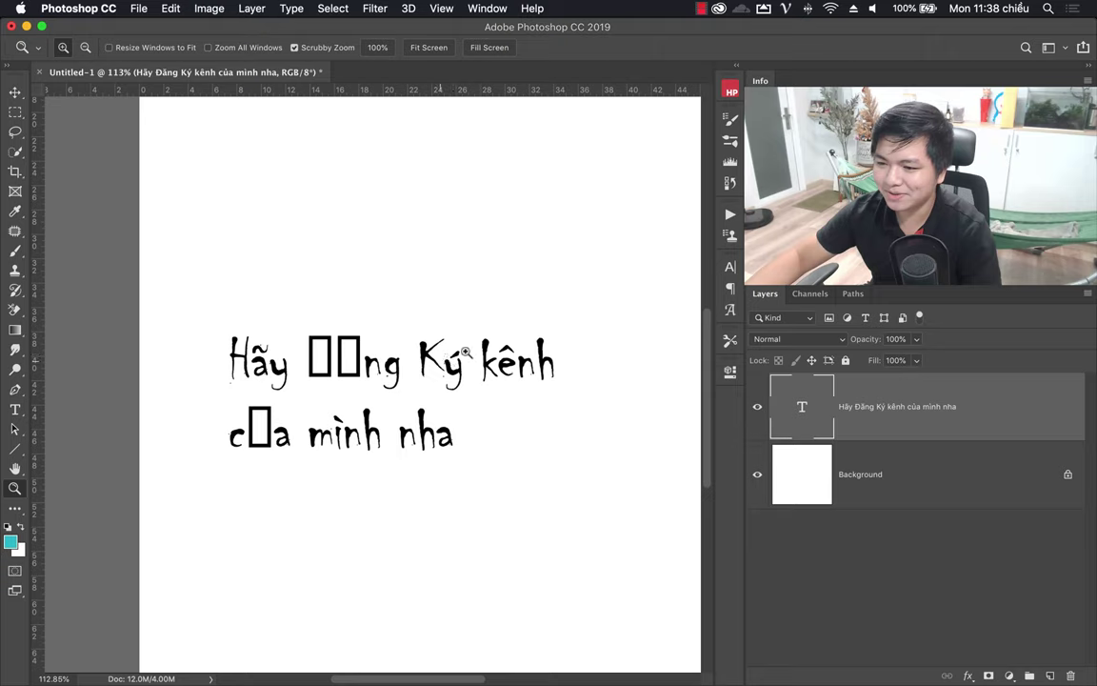
- Apply the Quicksand font to the text
{"action": "left_click", "coordinate": [730, 266]}
{"action": "left_click", "coordinate": [591, 287]}
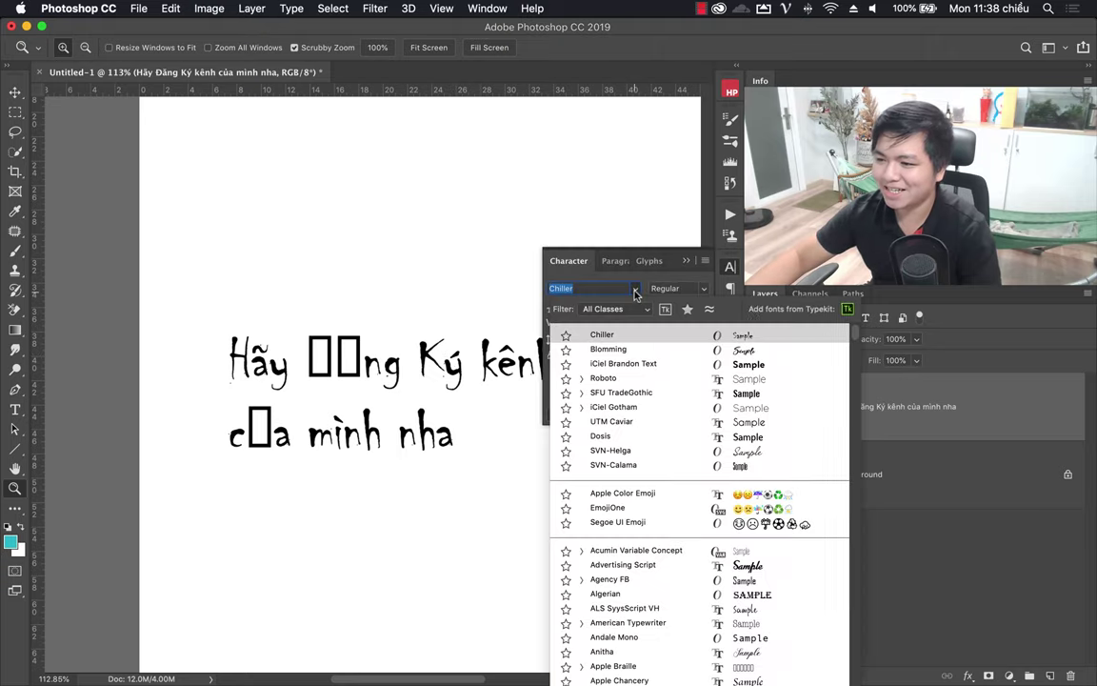
{"action": "scroll", "coordinate": [664, 558], "scroll_direction": "down", "scroll_amount": 10}
{"action": "scroll", "coordinate": [664, 558], "scroll_direction": "down", "scroll_amount": 10}
{"action": "scroll", "coordinate": [663, 559], "scroll_direction": "down", "scroll_amount": 10}
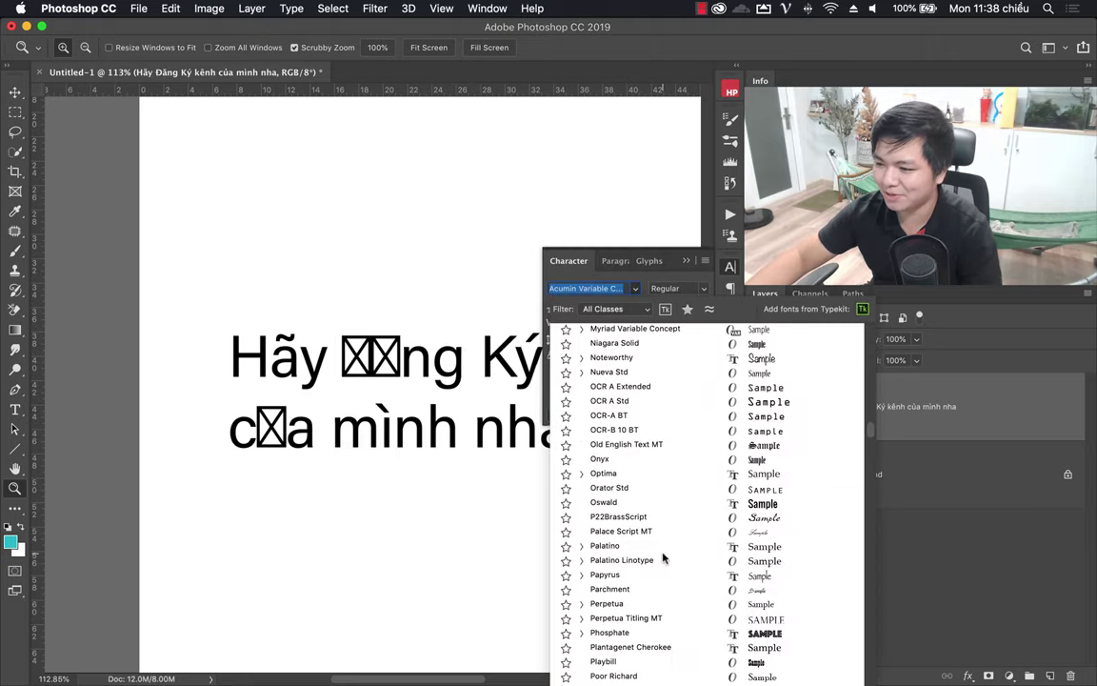
{"action": "scroll", "coordinate": [679, 511], "scroll_direction": "down", "scroll_amount": 5}
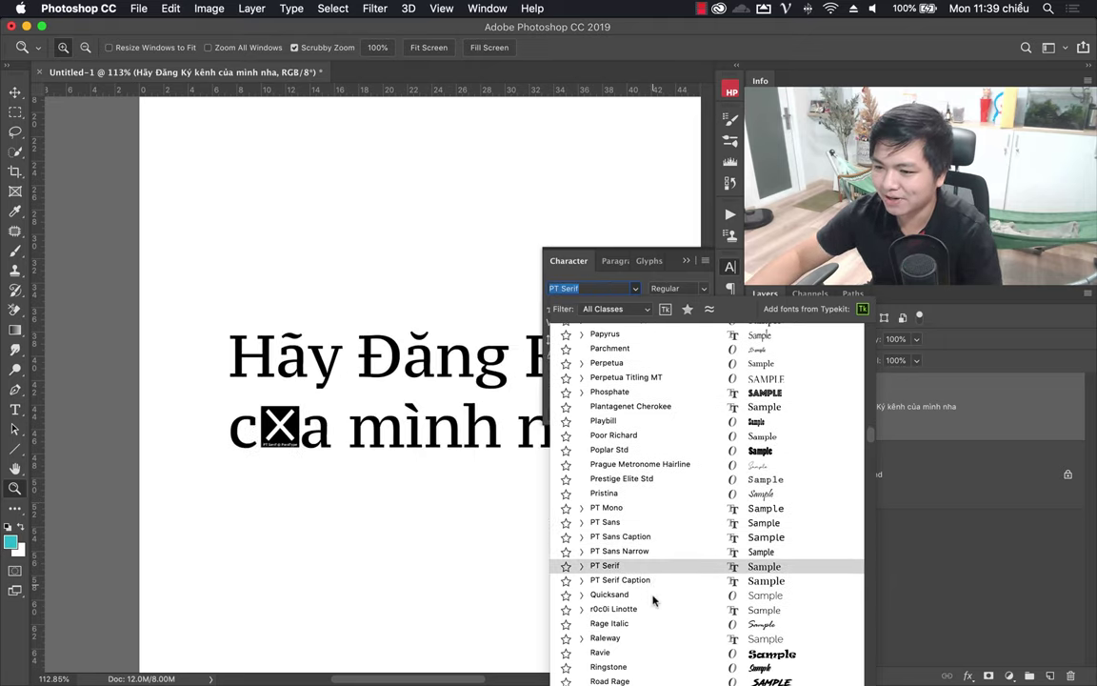
{"action": "left_click", "coordinate": [654, 595]}
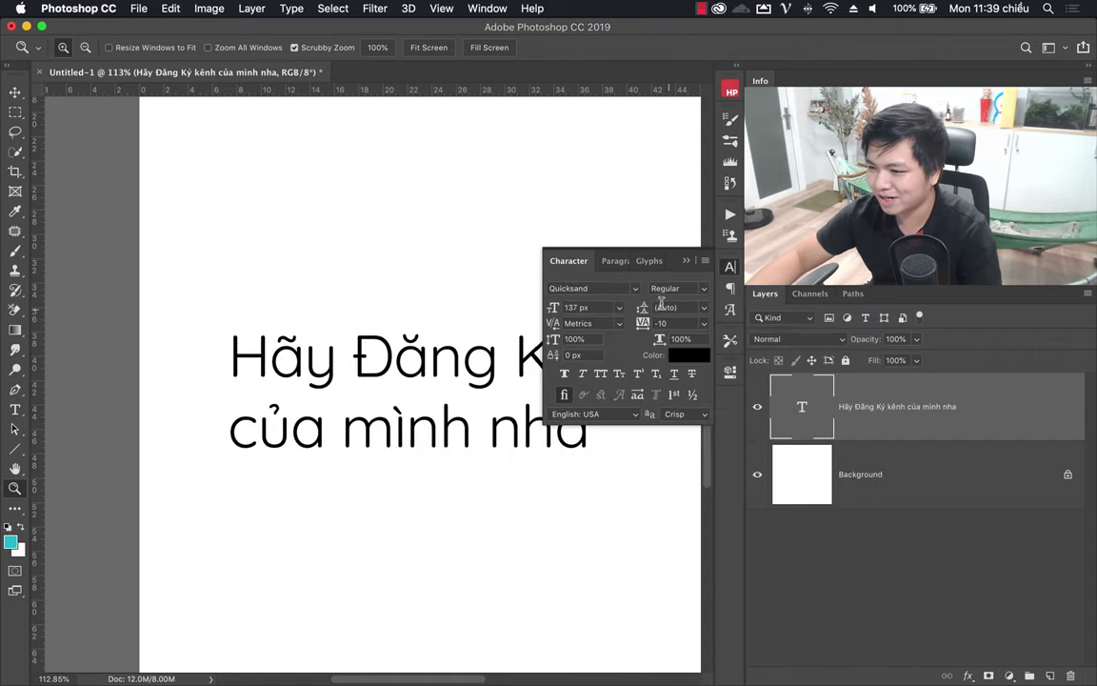
- Switch the font to Geometr212 BkCn BT and collapse the character settings
{"action": "left_click", "coordinate": [634, 287]}
{"action": "scroll", "coordinate": [688, 572], "scroll_direction": "down", "scroll_amount": 10}
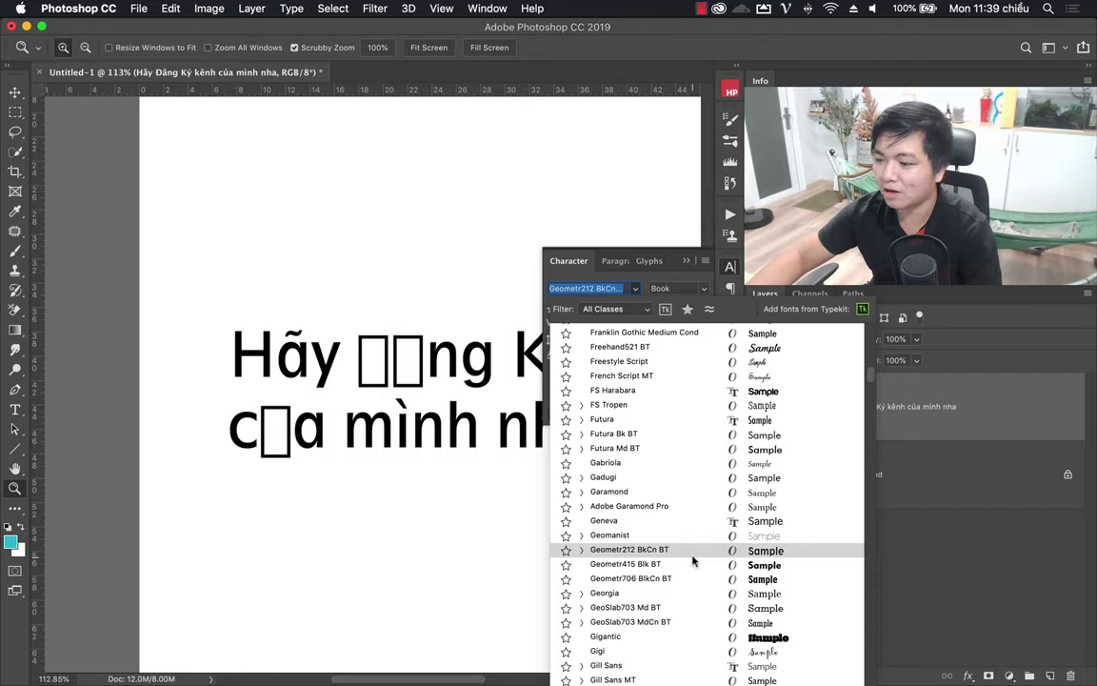
{"action": "left_click", "coordinate": [693, 560]}
{"action": "left_click", "coordinate": [515, 285]}
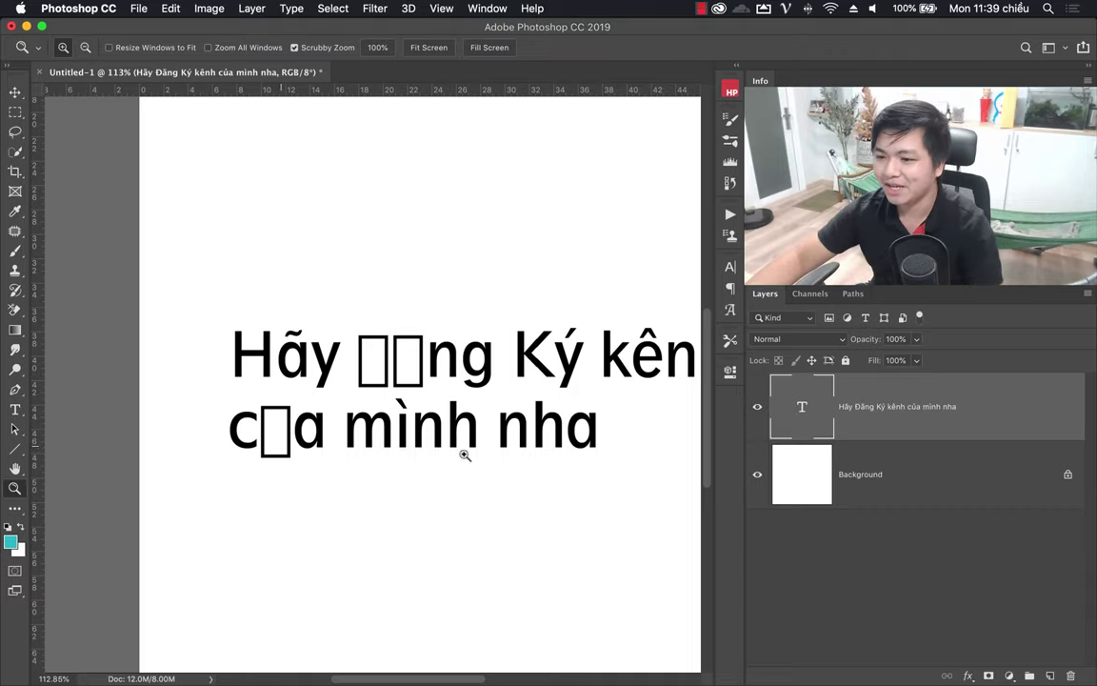
- Pan the canvas to reposition the text and zoom to 100% actual size
{"action": "key", "text": "ctrl+r"}
{"action": "key", "text": "ctrl+r"}
{"action": "mouse_move", "coordinate": [437, 474]}
{"action": "left_mouse_down"}
{"action": "mouse_move", "coordinate": [359, 491]}
{"action": "mouse_move", "coordinate": [350, 477]}
{"action": "left_mouse_up"}
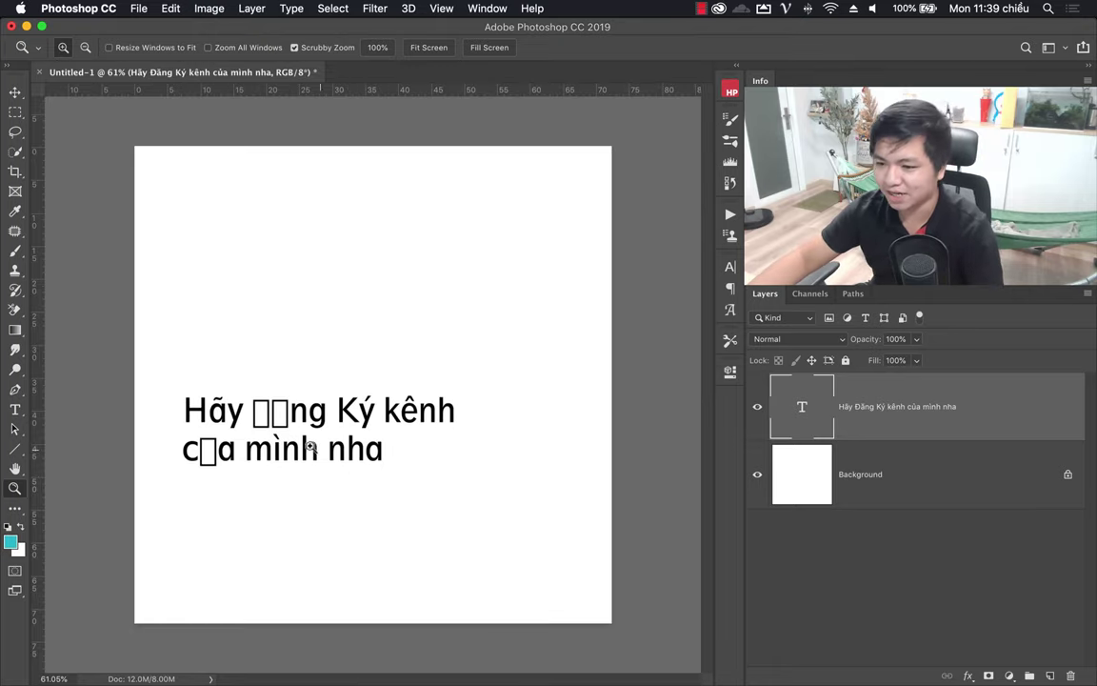
{"action": "key", "text": "ctrl+1"}
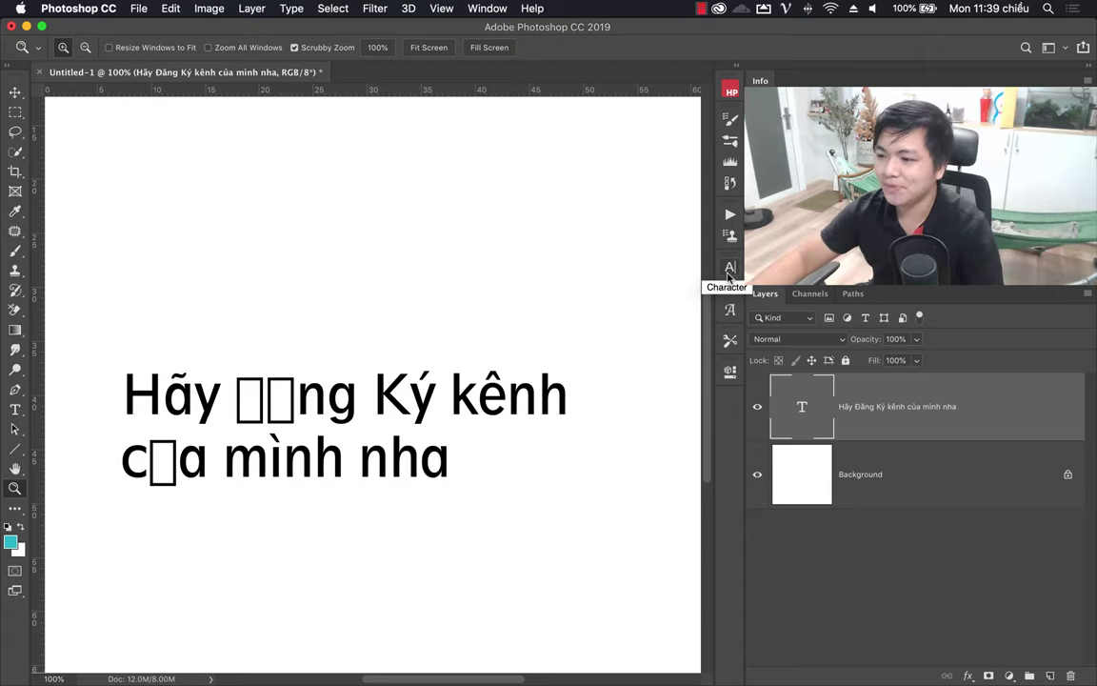
{"action": "left_click", "coordinate": [729, 268]}
- Browse the font's full glyph set in the Glyphs panel, then close it to reveal the text
{"action": "left_click", "coordinate": [728, 312]}
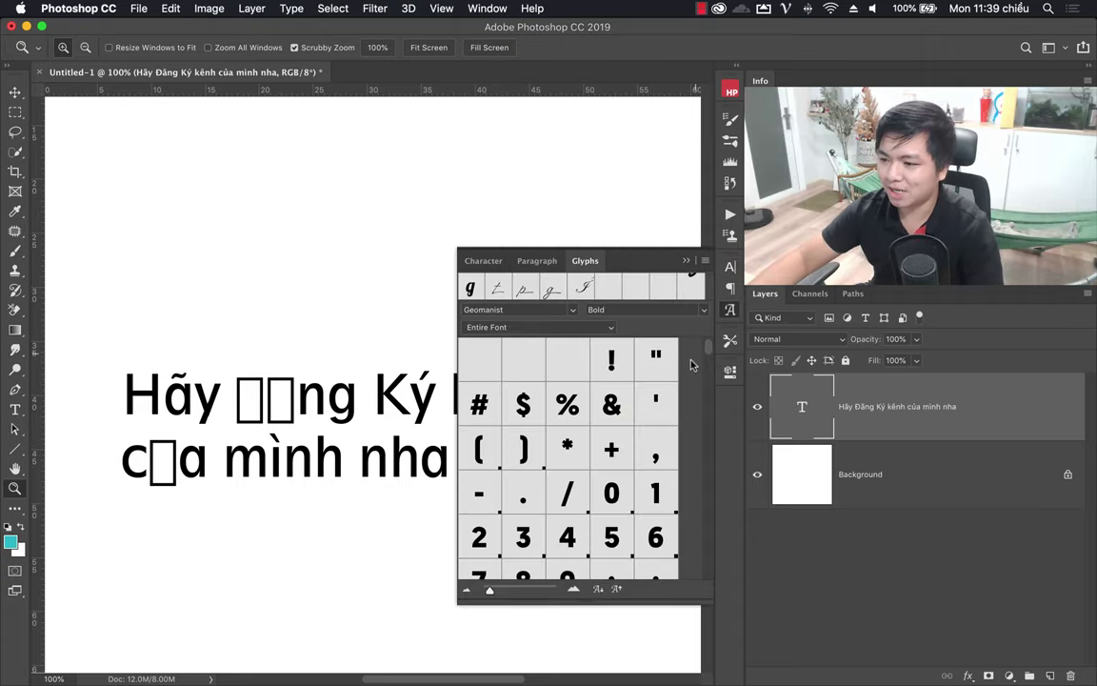
{"action": "left_click_drag", "start_coordinate": [708, 351], "coordinate": [710, 430]}
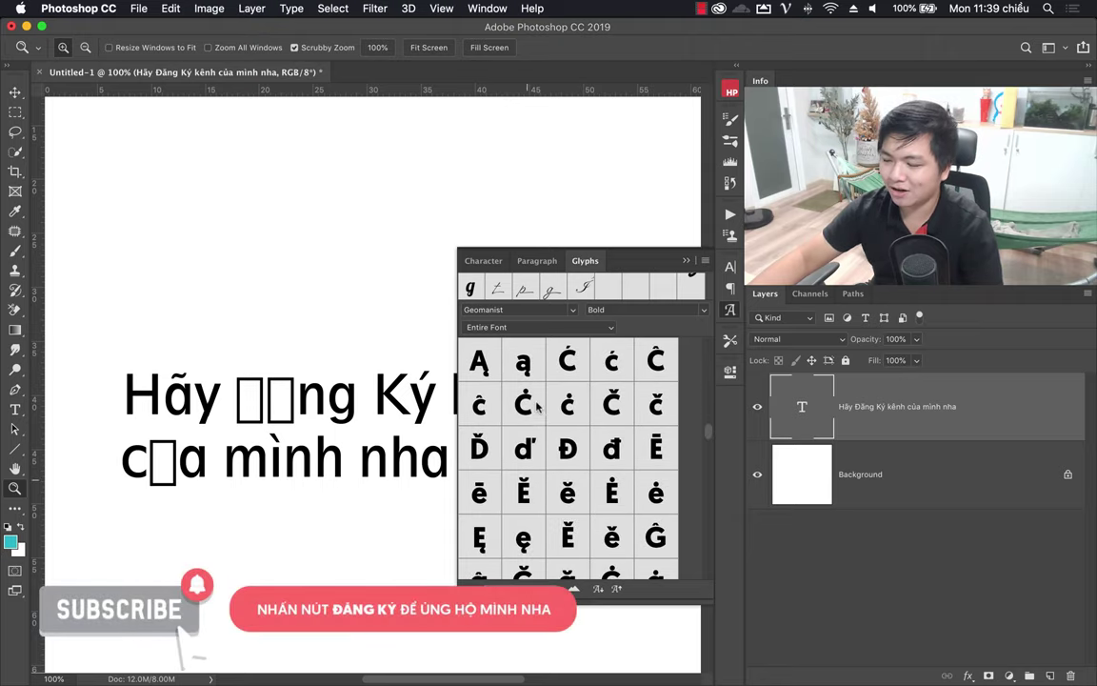
{"action": "scroll", "coordinate": [533, 514], "scroll_direction": "down", "scroll_amount": 1}
{"action": "scroll", "coordinate": [546, 497], "scroll_direction": "down", "scroll_amount": 1}
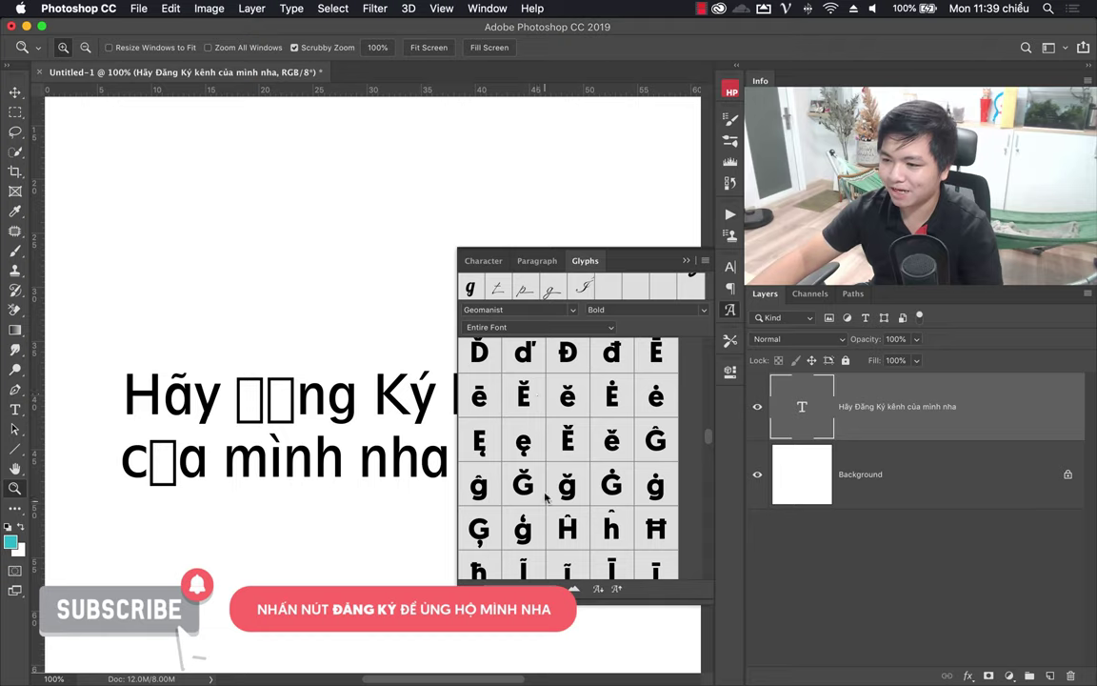
{"action": "scroll", "coordinate": [566, 443], "scroll_direction": "down", "scroll_amount": 2}
{"action": "scroll", "coordinate": [567, 457], "scroll_direction": "down", "scroll_amount": 5}
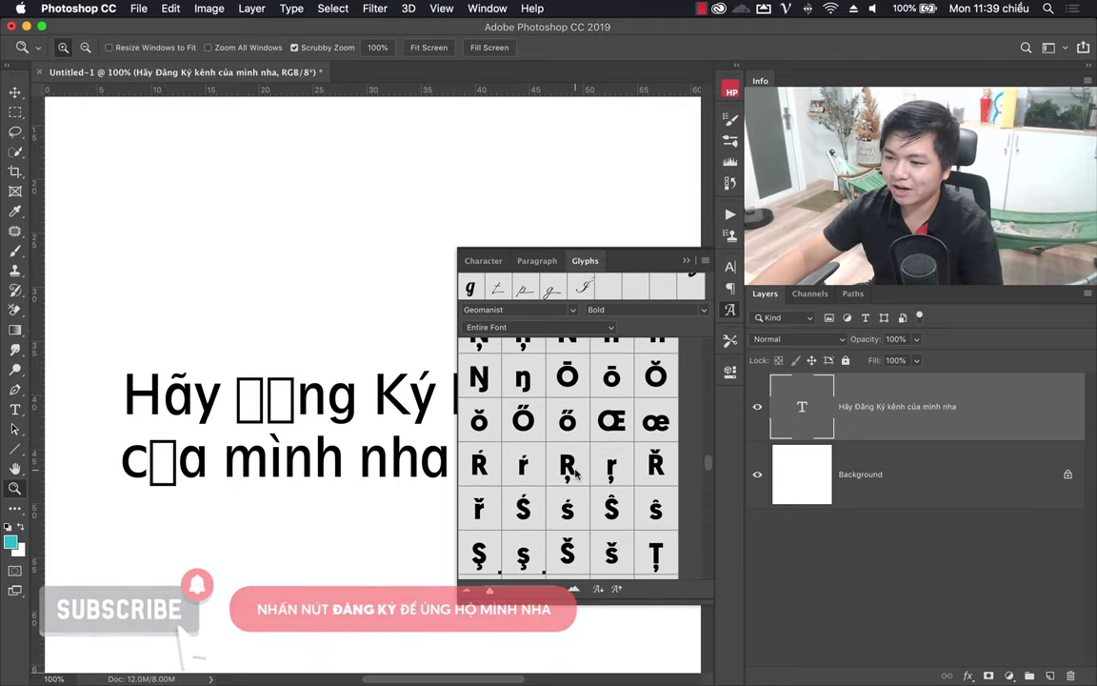
{"action": "scroll", "coordinate": [571, 484], "scroll_direction": "down", "scroll_amount": 5}
{"action": "scroll", "coordinate": [569, 484], "scroll_direction": "down", "scroll_amount": 1}
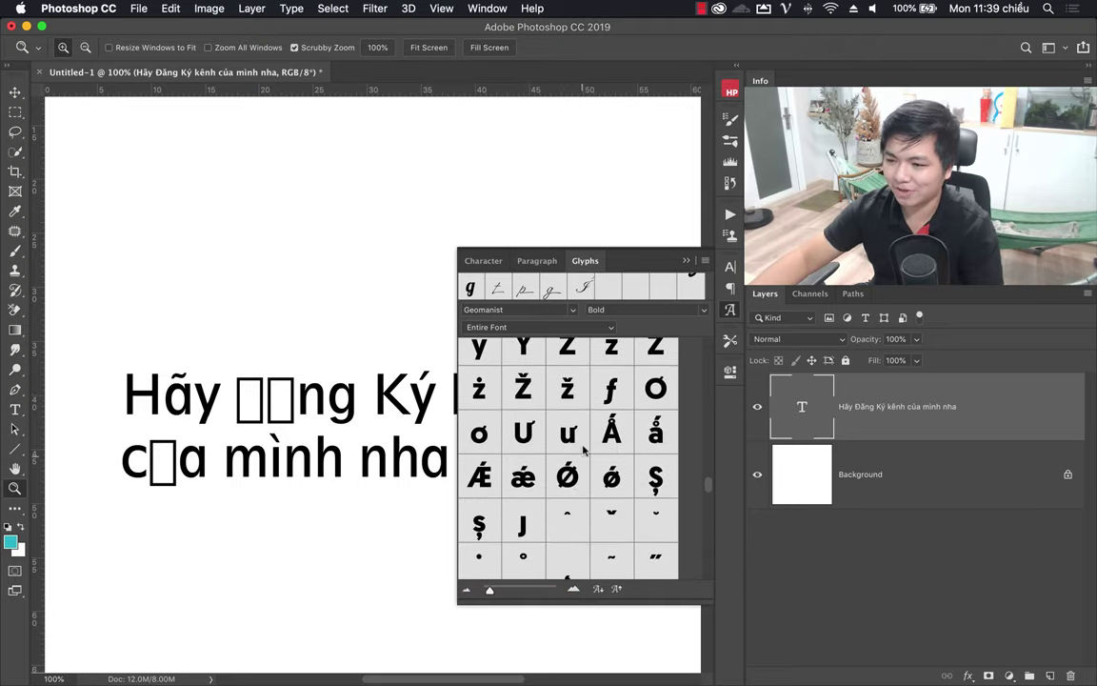
{"action": "scroll", "coordinate": [582, 455], "scroll_direction": "down", "scroll_amount": 3}
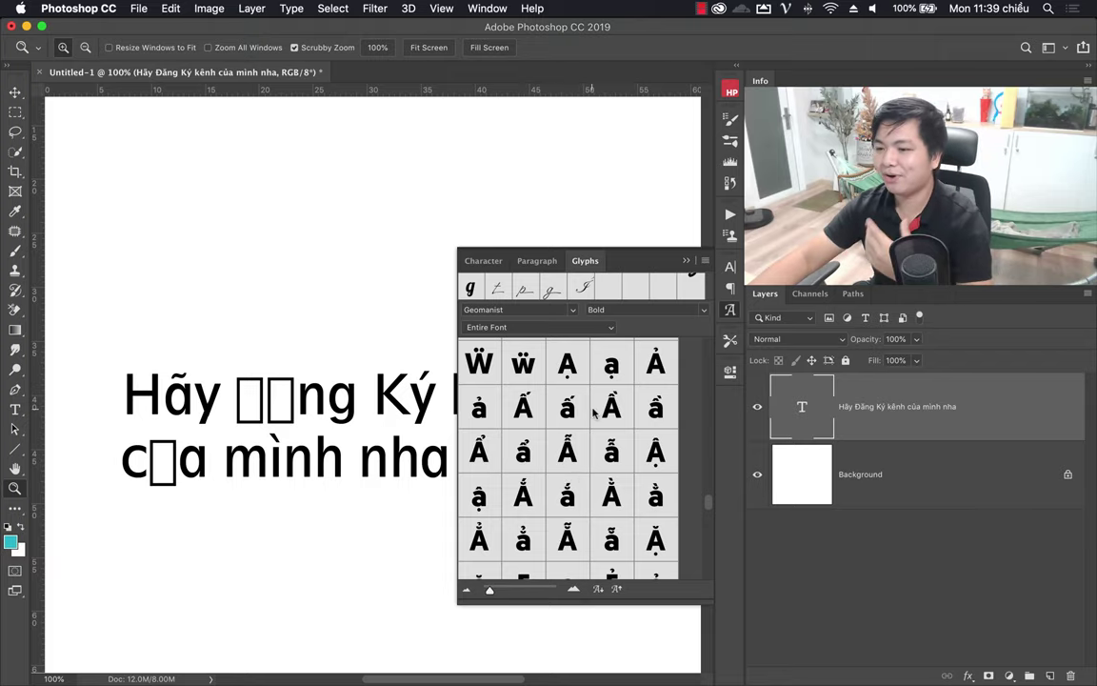
{"action": "mouse_move", "coordinate": [523, 494]}
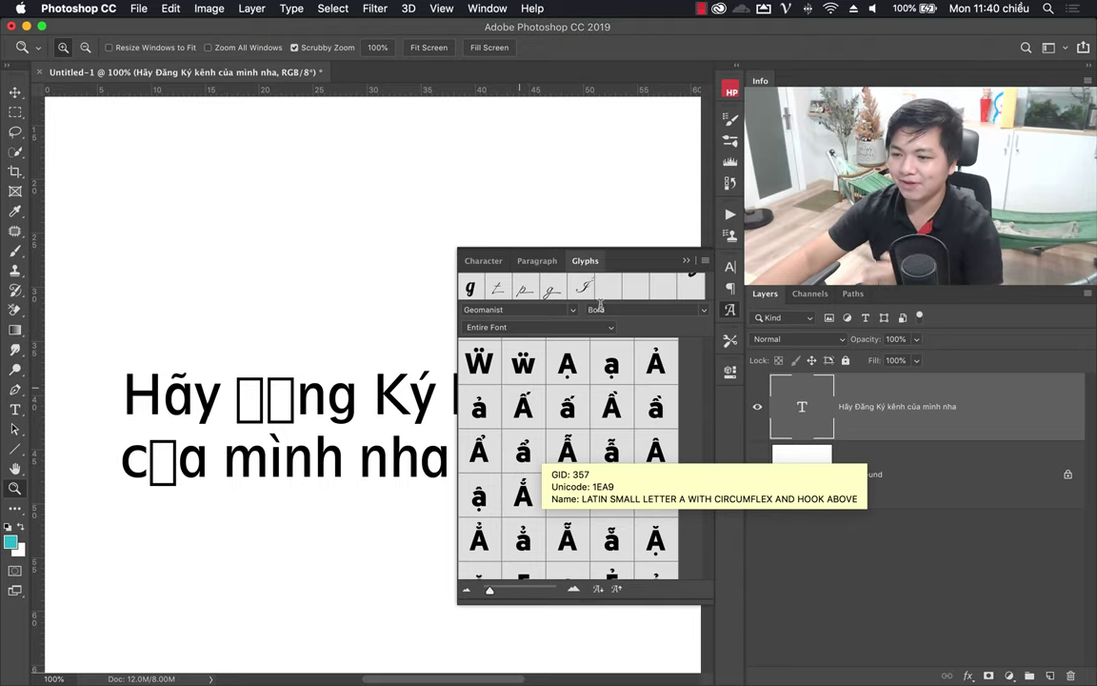
{"action": "left_click", "coordinate": [341, 394]}
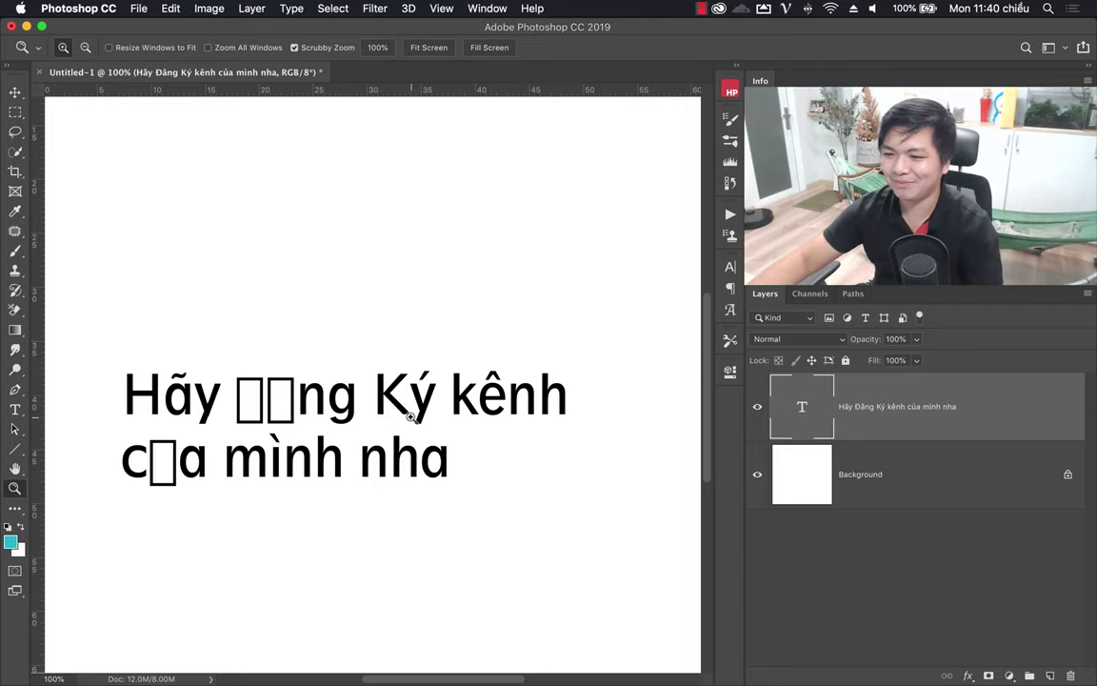
- Pan the view and scrubby-zoom in close on the heading's letter edges
{"action": "left_click_drag", "start_coordinate": [410, 417], "coordinate": [399, 451]}
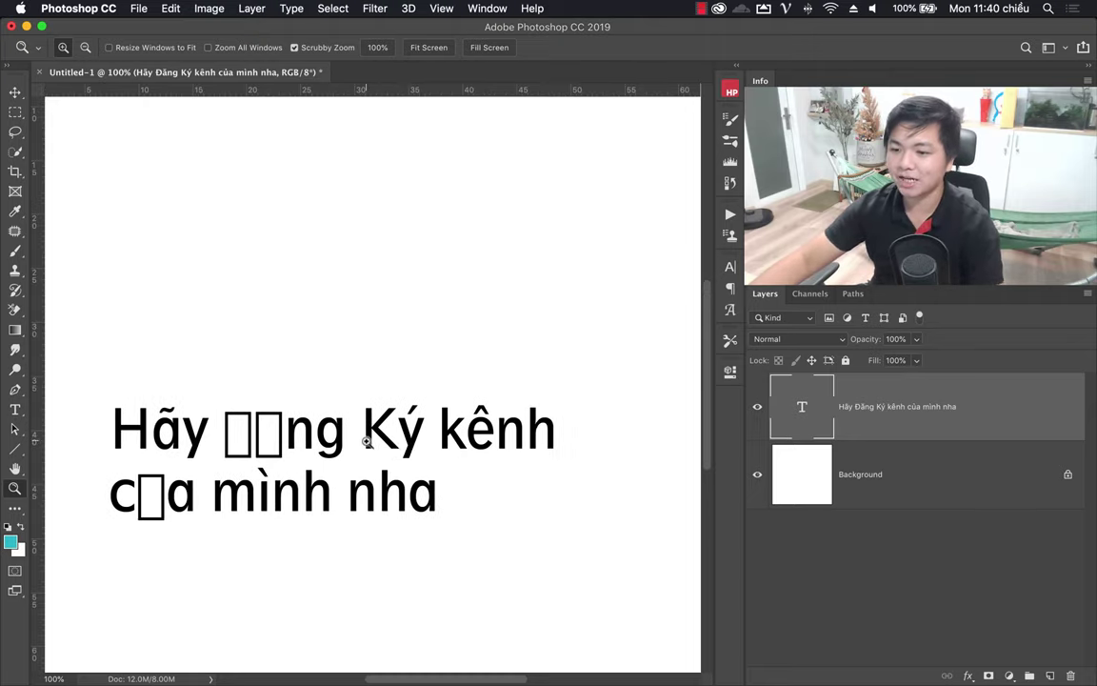
{"action": "left_click_drag", "start_coordinate": [366, 441], "coordinate": [329, 426]}
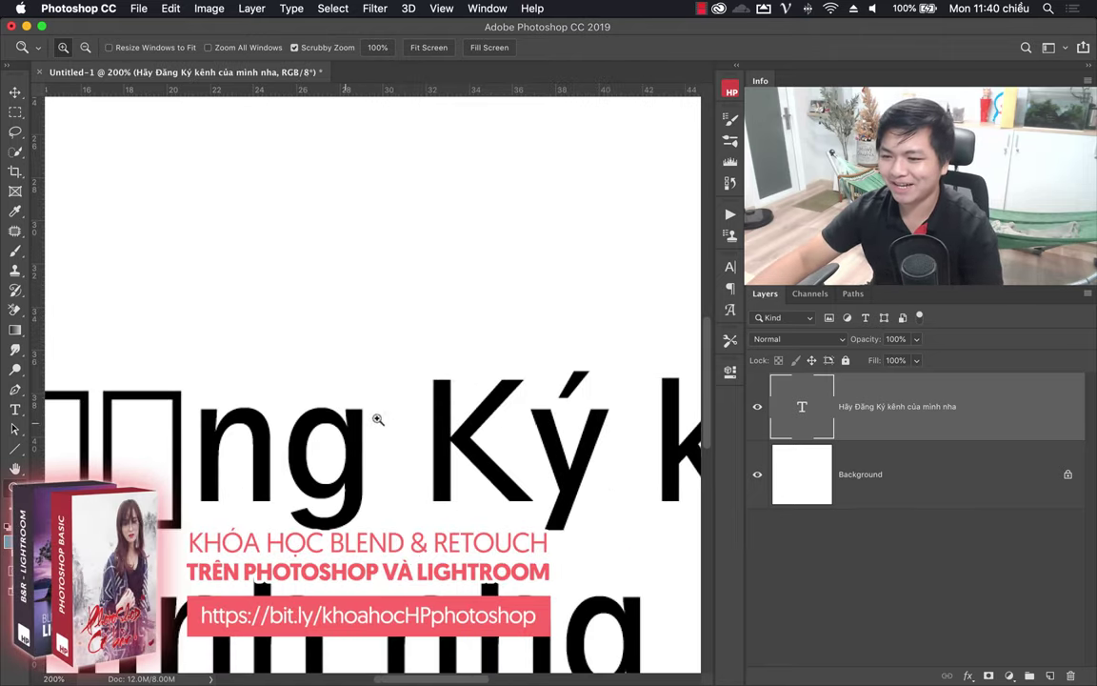
{"action": "left_click_drag", "start_coordinate": [328, 426], "coordinate": [336, 426]}
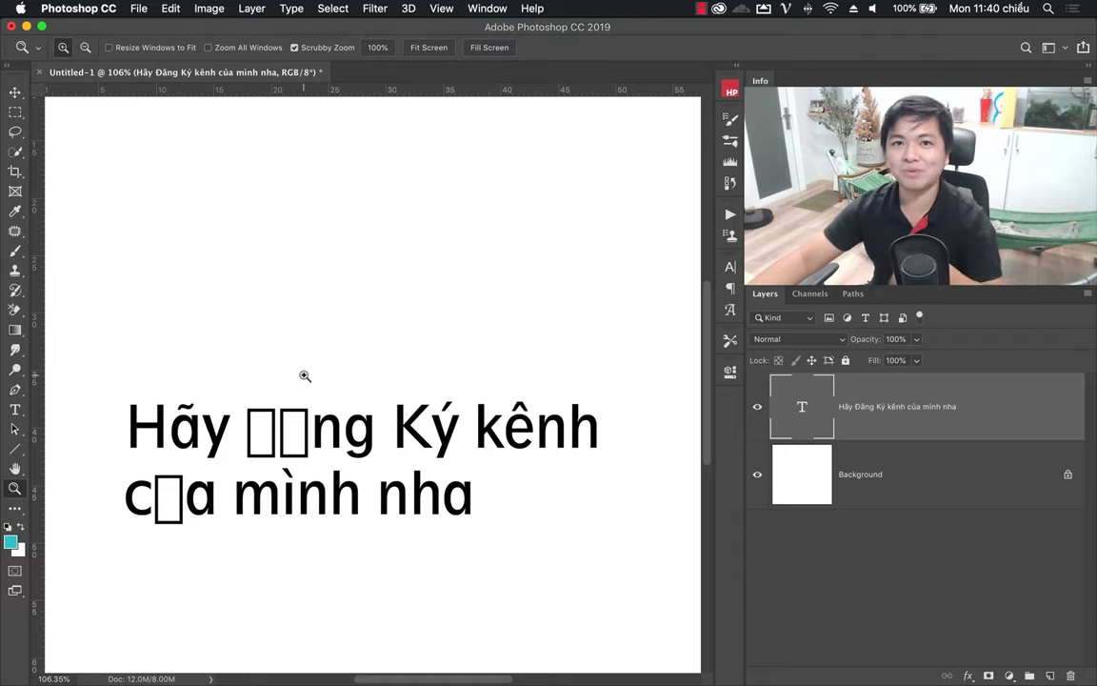
{"action": "left_click", "coordinate": [730, 267]}
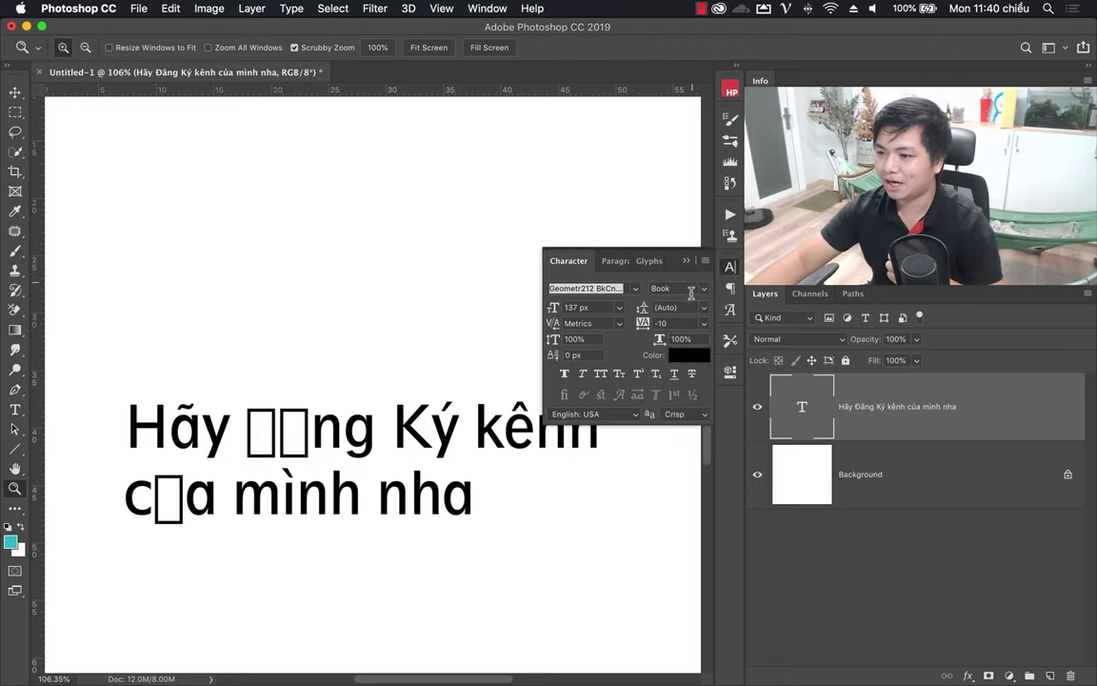
{"action": "left_click", "coordinate": [635, 287]}
{"action": "scroll", "coordinate": [820, 345], "scroll_direction": "down", "scroll_amount": 1}
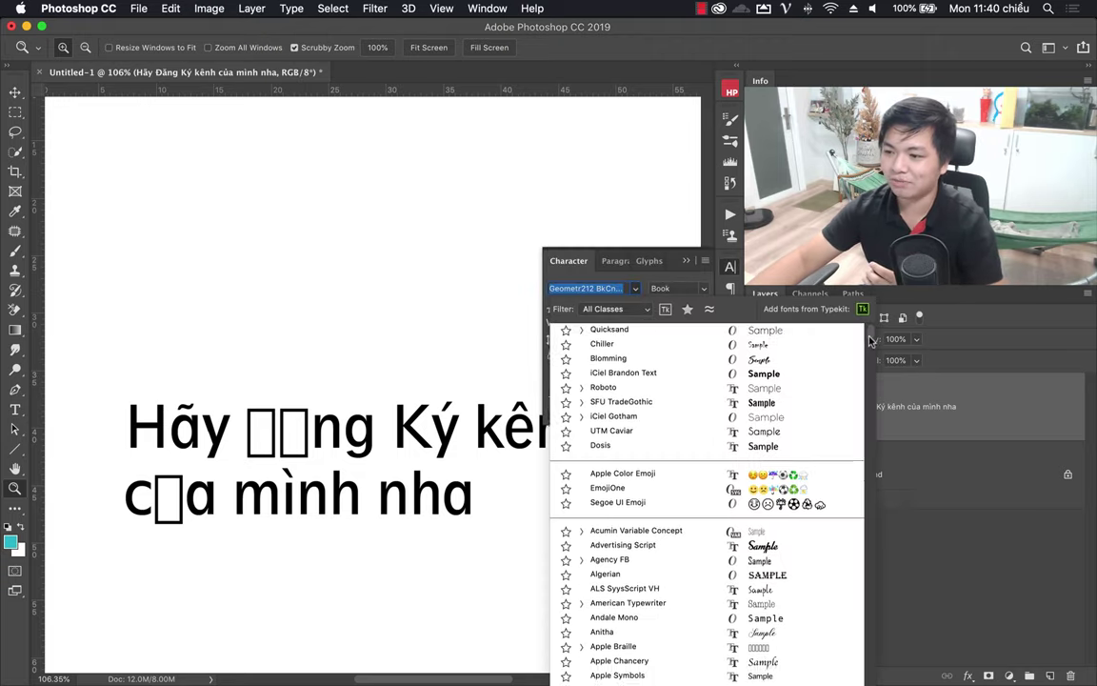
{"action": "scroll", "coordinate": [838, 352], "scroll_direction": "down", "scroll_amount": 10}
{"action": "scroll", "coordinate": [862, 358], "scroll_direction": "down", "scroll_amount": 5}
{"action": "mouse_move", "coordinate": [869, 359]}
{"action": "left_mouse_down"}
{"action": "mouse_move", "coordinate": [860, 625]}
{"action": "mouse_move", "coordinate": [852, 388]}
{"action": "mouse_move", "coordinate": [850, 406]}
{"action": "left_mouse_up"}
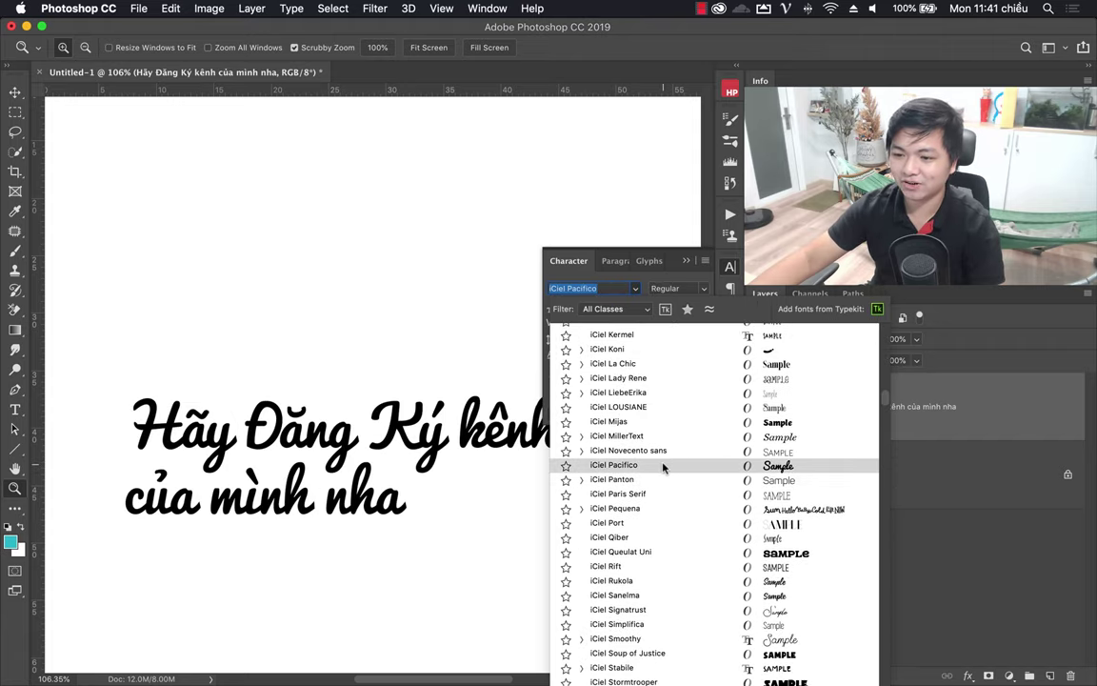
{"action": "key", "text": "Escape"}
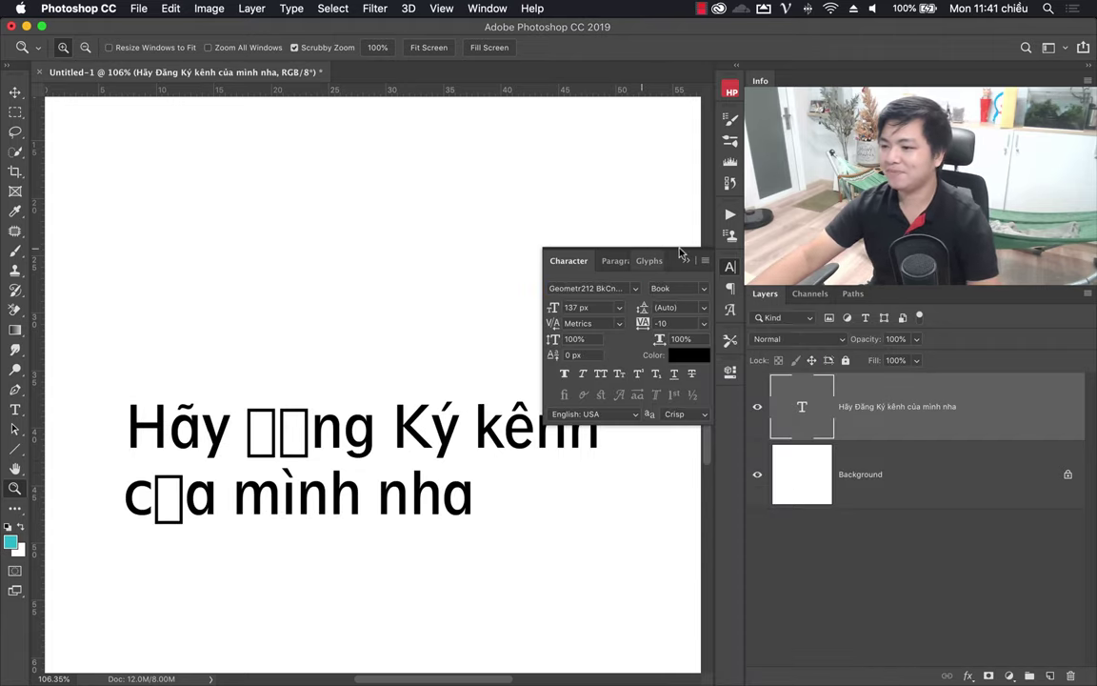
{"action": "key", "text": "ctrl+t"}
{"action": "key", "text": "ctrl+t"}
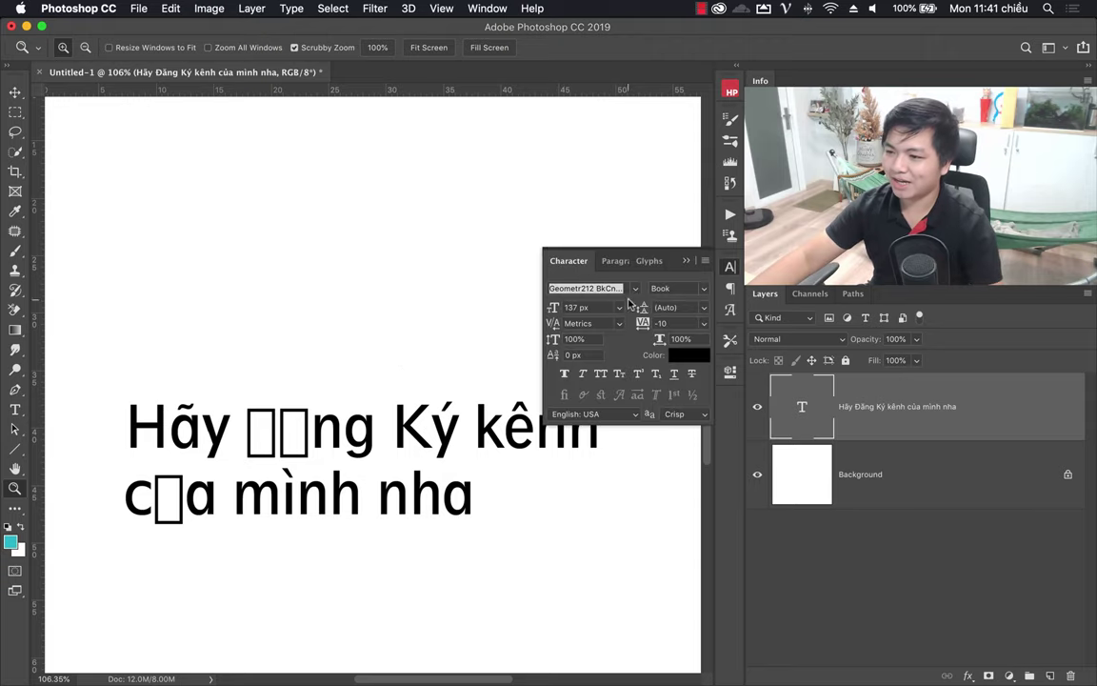
{"action": "left_click", "coordinate": [636, 288]}
{"action": "scroll", "coordinate": [661, 498], "scroll_direction": "down", "scroll_amount": 10}
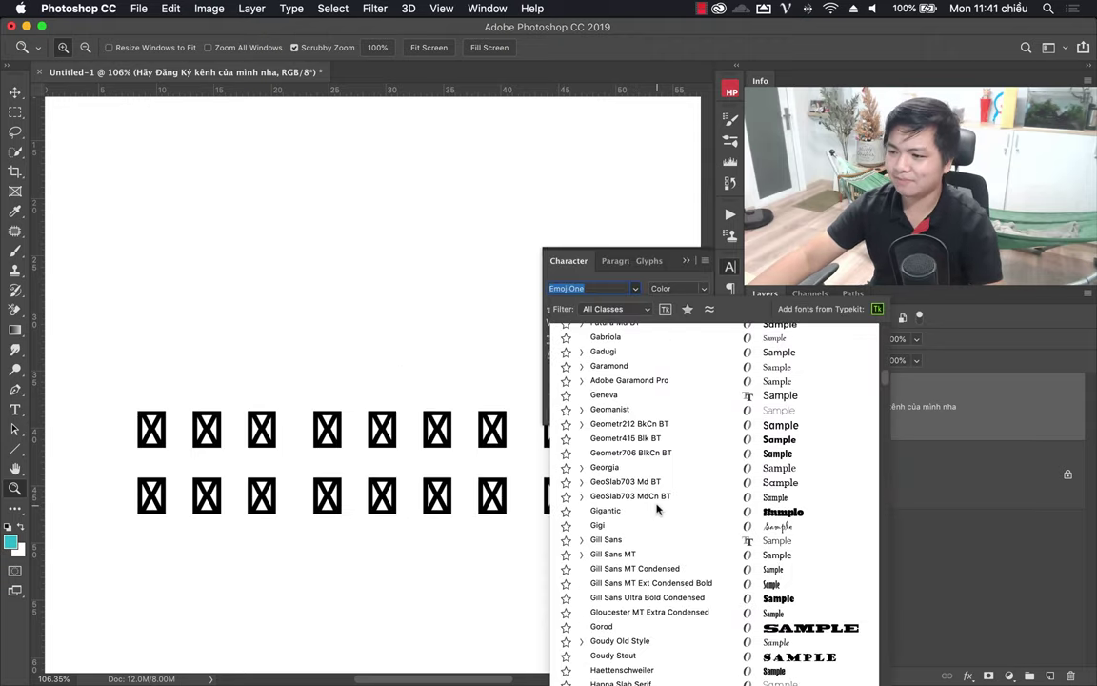
{"action": "scroll", "coordinate": [656, 510], "scroll_direction": "down", "scroll_amount": 10}
{"action": "scroll", "coordinate": [656, 510], "scroll_direction": "down", "scroll_amount": 10}
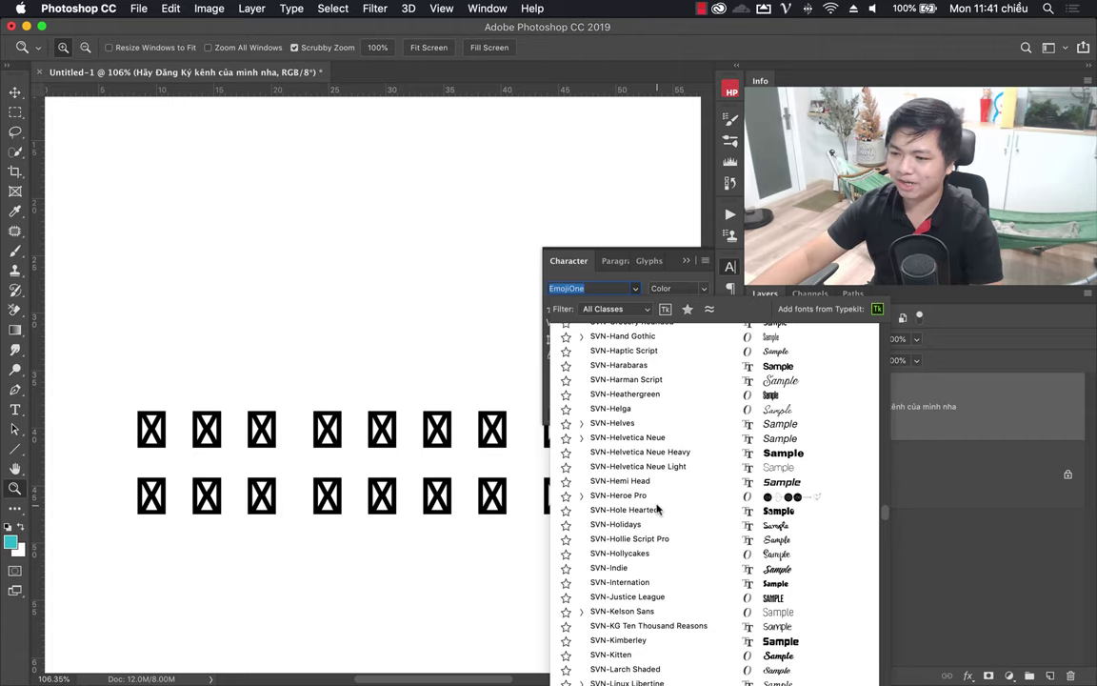
{"action": "scroll", "coordinate": [657, 510], "scroll_direction": "down", "scroll_amount": 10}
{"action": "scroll", "coordinate": [656, 510], "scroll_direction": "down", "scroll_amount": 10}
{"action": "scroll", "coordinate": [656, 509], "scroll_direction": "down", "scroll_amount": 10}
{"action": "scroll", "coordinate": [656, 509], "scroll_direction": "down", "scroll_amount": 10}
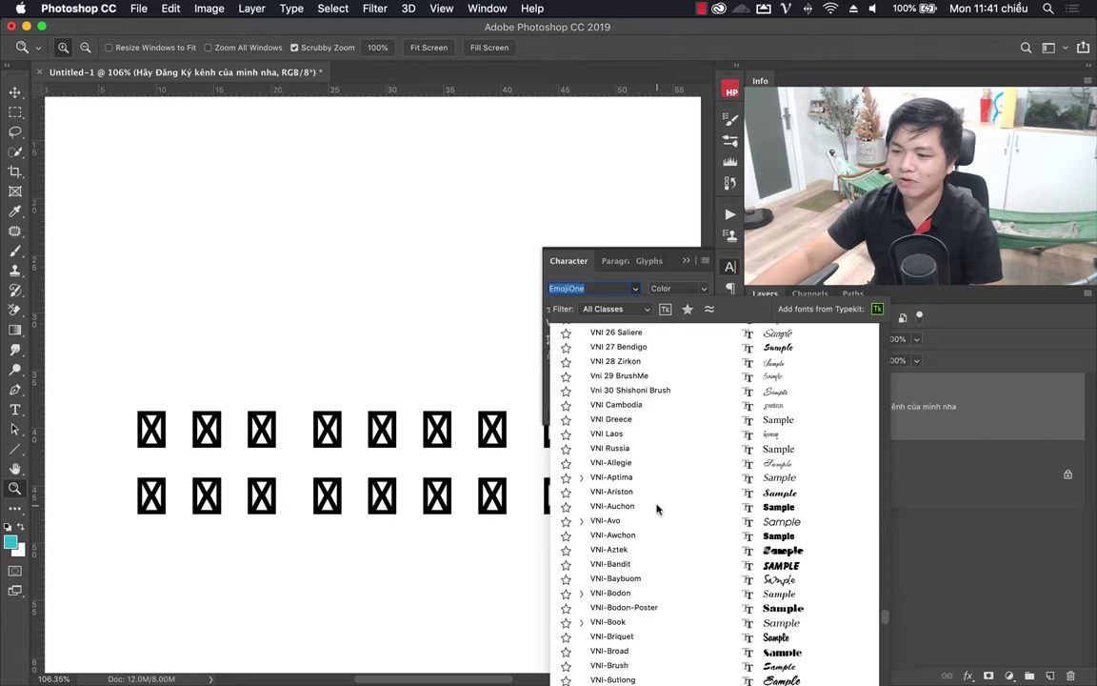
{"action": "scroll", "coordinate": [656, 510], "scroll_direction": "down", "scroll_amount": 5}
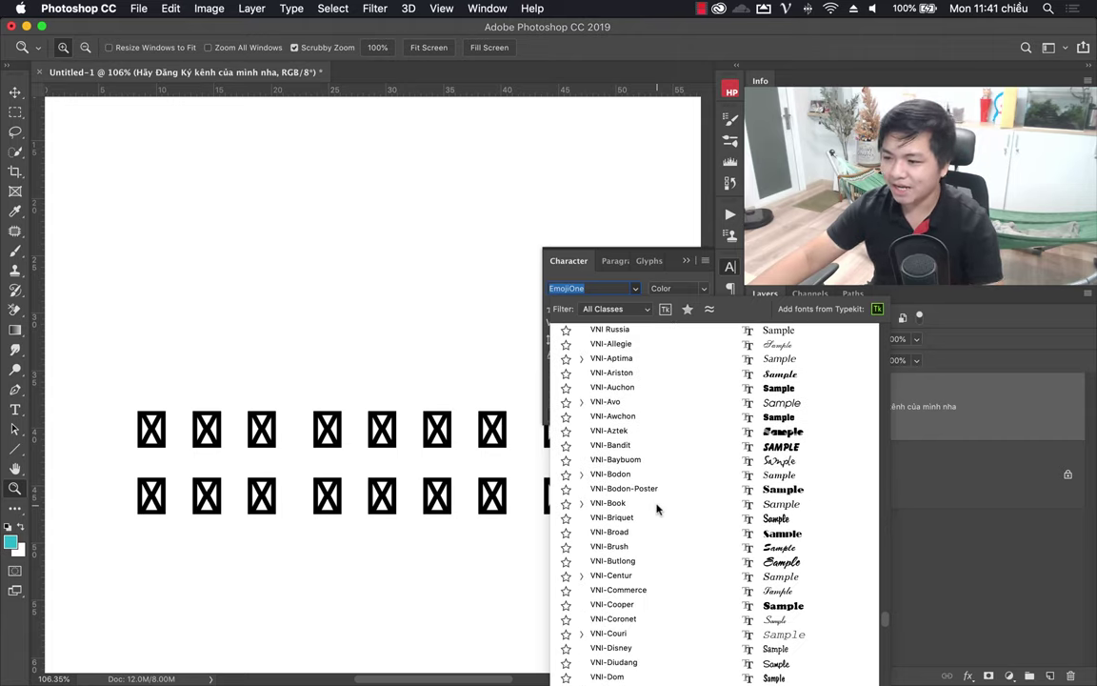
{"action": "scroll", "coordinate": [656, 509], "scroll_direction": "up", "scroll_amount": 5}
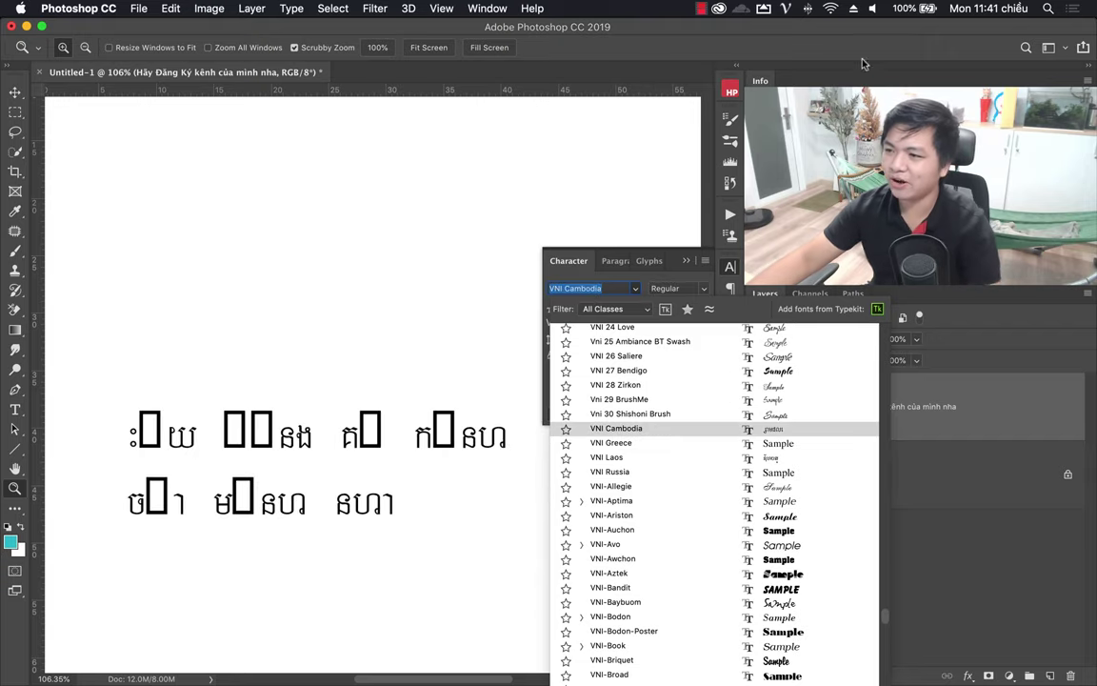
{"action": "left_click", "coordinate": [788, 26]}
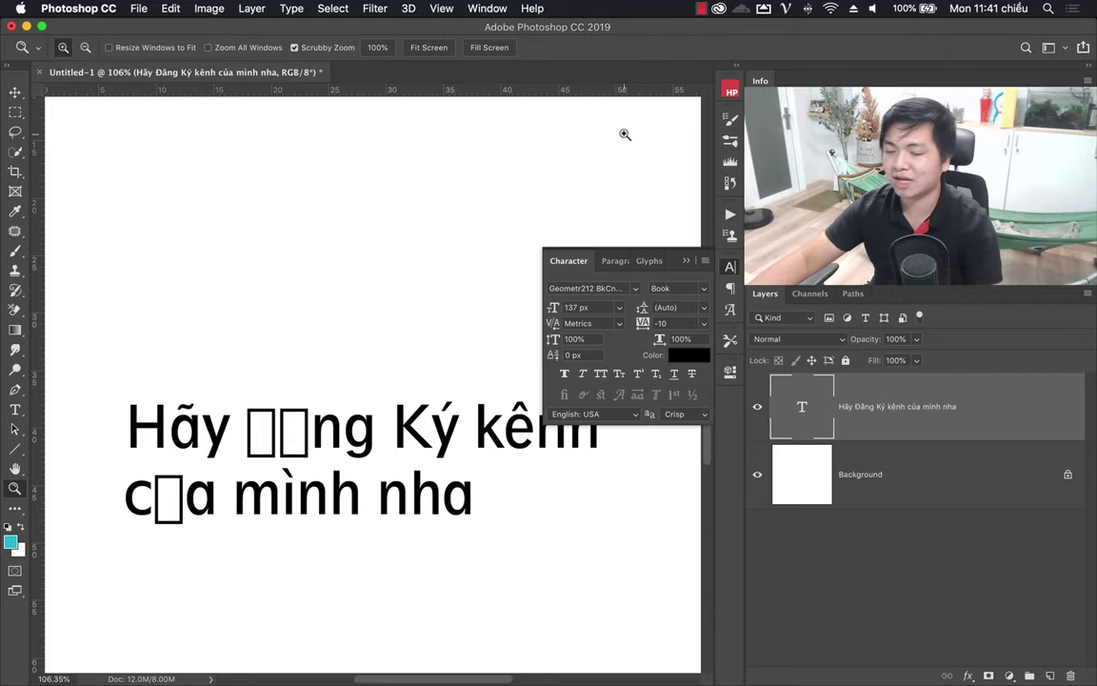
{"action": "left_click", "coordinate": [634, 288]}
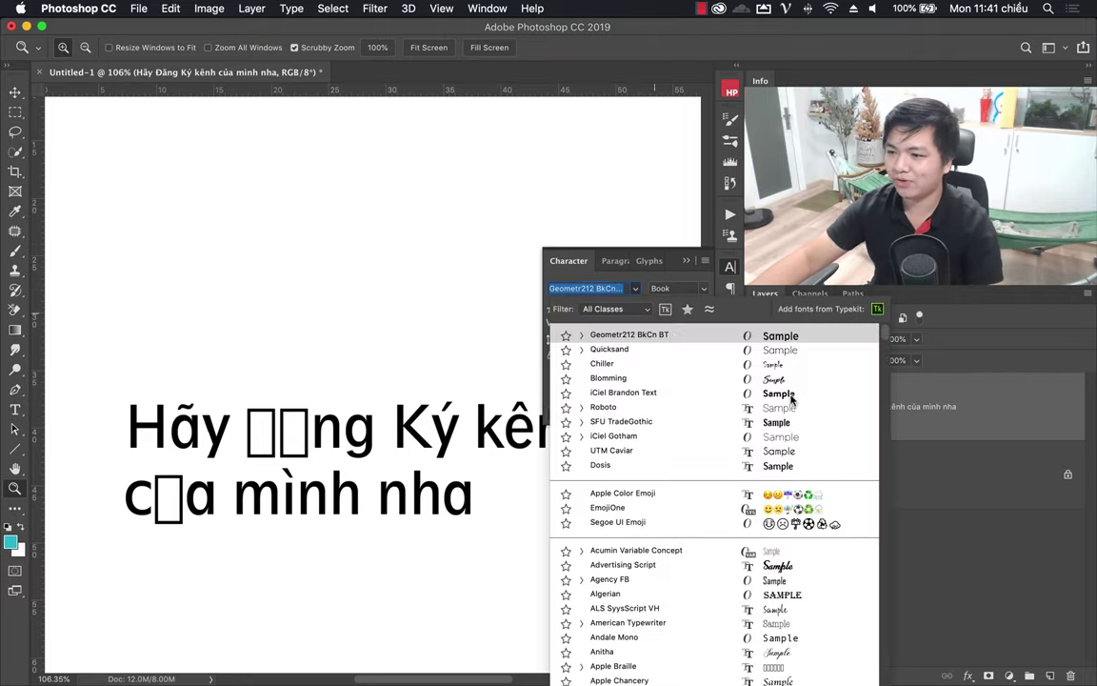
{"action": "scroll", "coordinate": [873, 502], "scroll_direction": "down", "scroll_amount": 10}
{"action": "scroll", "coordinate": [874, 502], "scroll_direction": "down", "scroll_amount": 10}
{"action": "scroll", "coordinate": [829, 524], "scroll_direction": "down", "scroll_amount": 10}
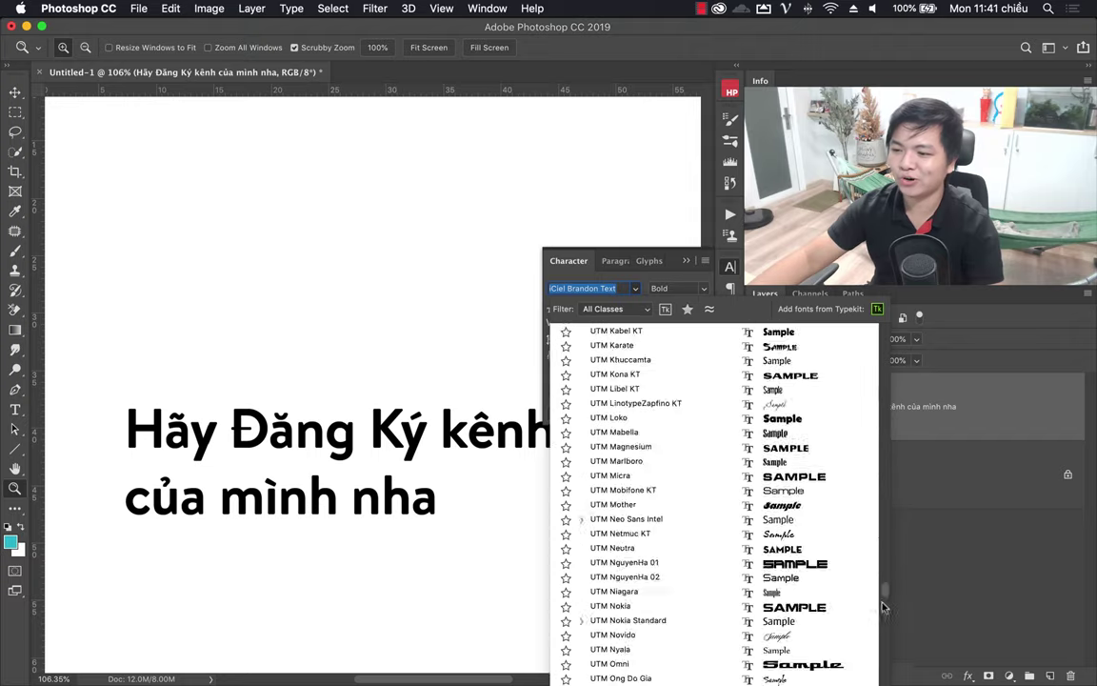
{"action": "scroll", "coordinate": [794, 542], "scroll_direction": "down", "scroll_amount": 10}
{"action": "scroll", "coordinate": [789, 563], "scroll_direction": "down", "scroll_amount": 3}
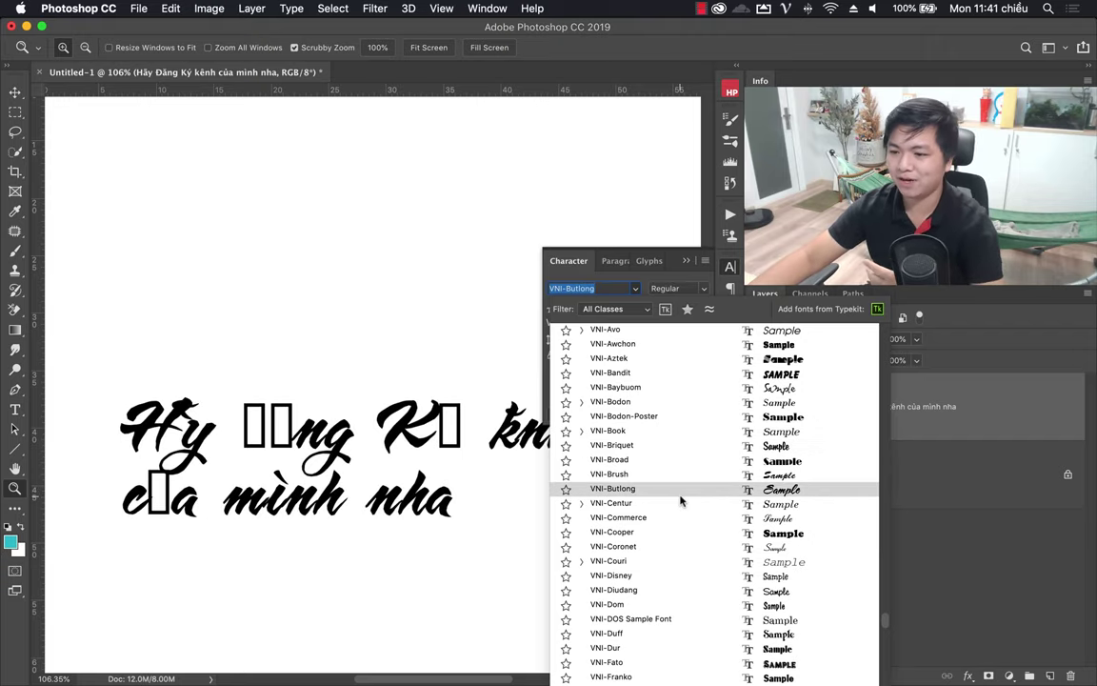
{"action": "left_click", "coordinate": [945, 597]}
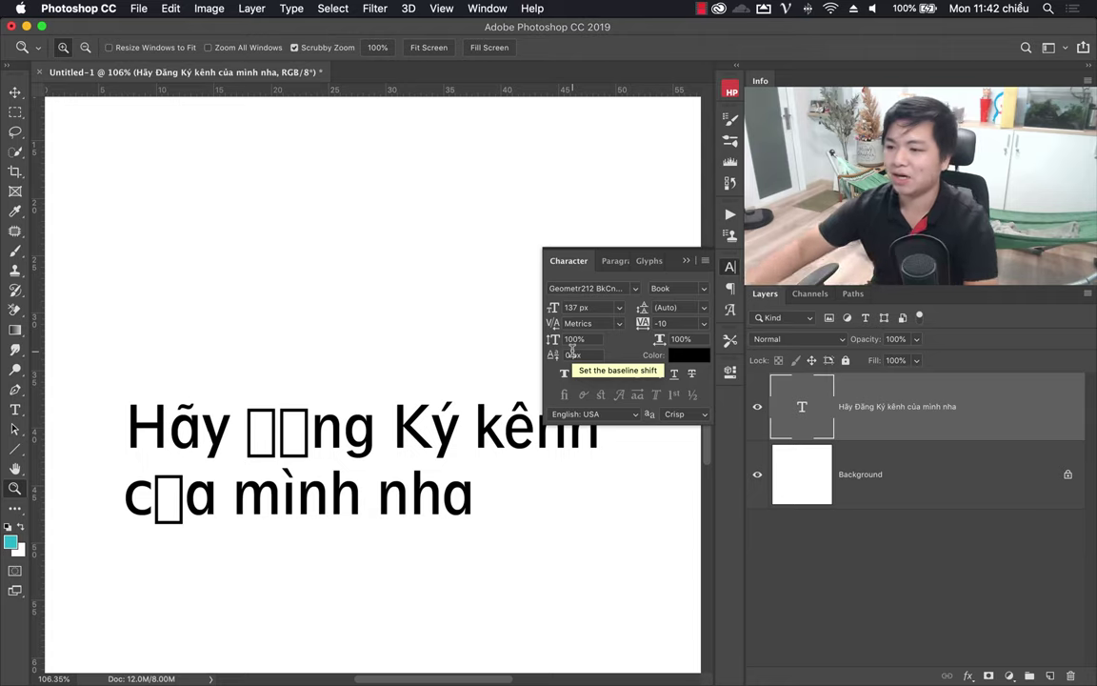
- Preview Book Antiqua, Papyrus and SVN-Avengeance, then cancel to keep Geometr212 BkCn Book
{"action": "left_click", "coordinate": [636, 288]}
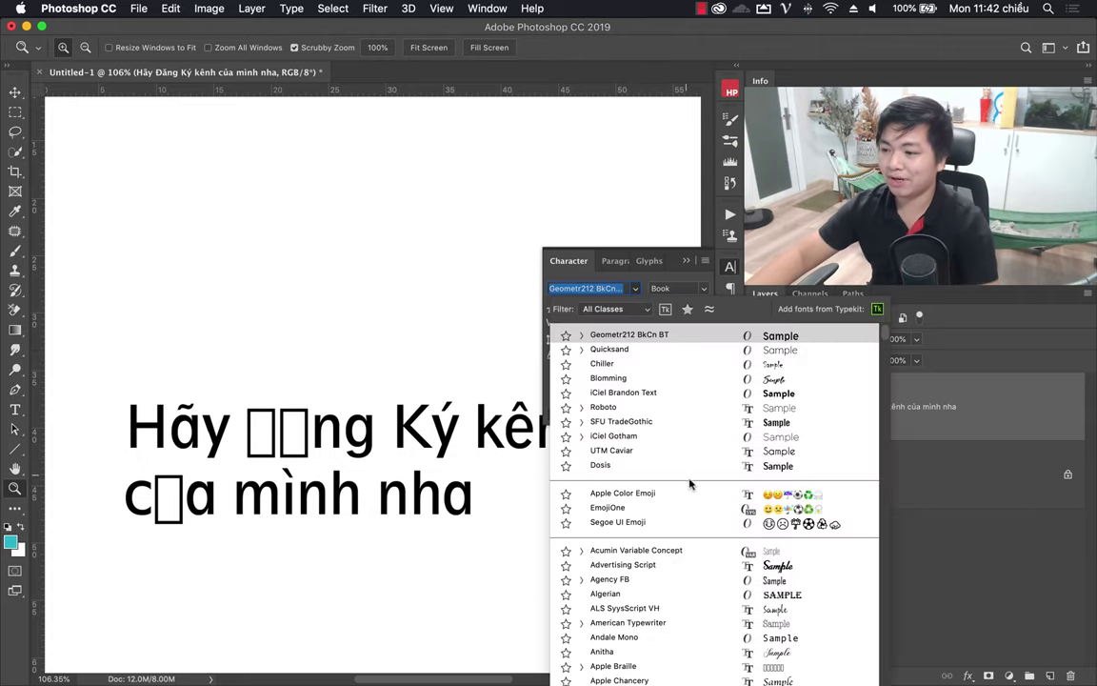
{"action": "scroll", "coordinate": [690, 484], "scroll_direction": "down", "scroll_amount": 10}
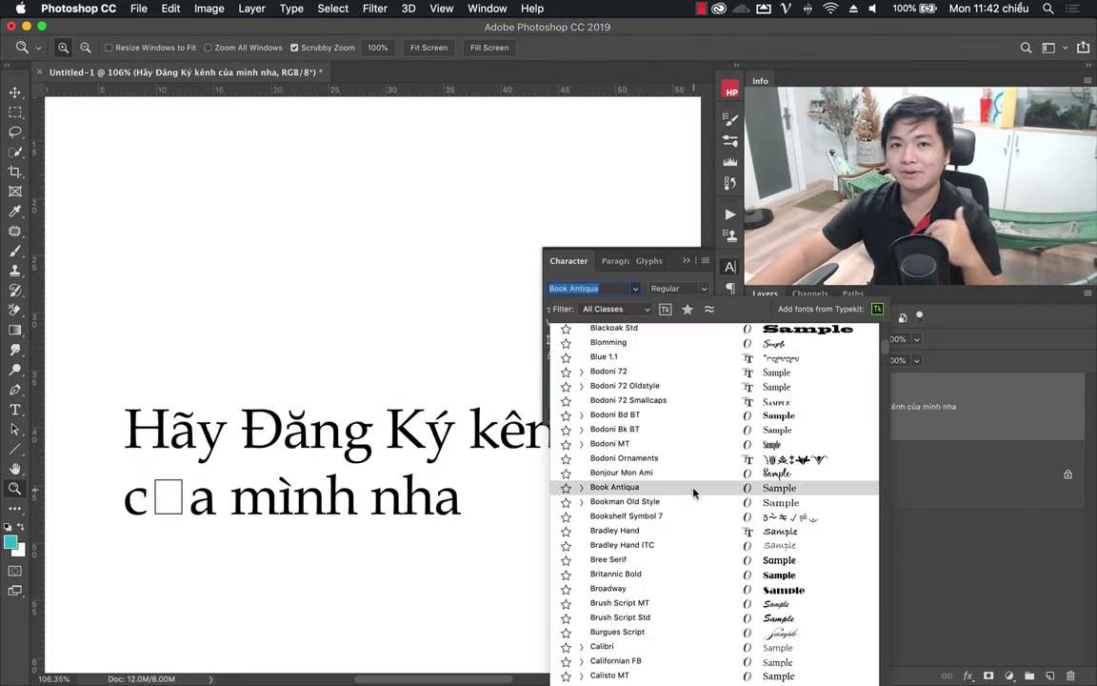
{"action": "key", "text": "Escape"}
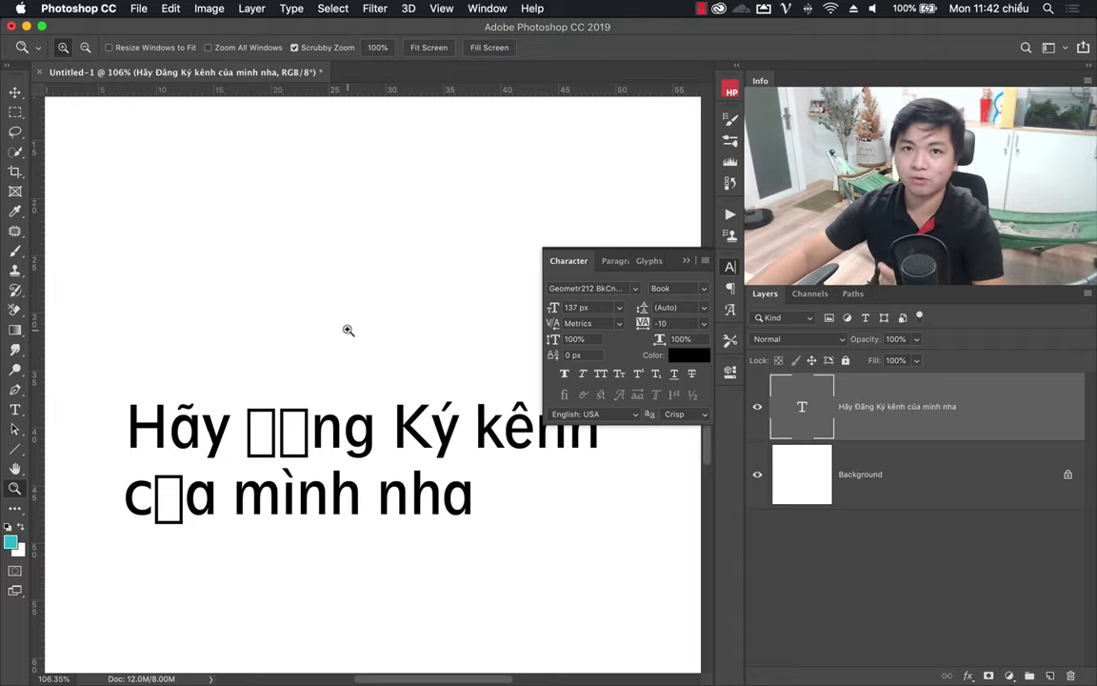
{"action": "left_click", "coordinate": [635, 289]}
{"action": "scroll", "coordinate": [662, 412], "scroll_direction": "down", "scroll_amount": 10}
{"action": "scroll", "coordinate": [662, 413], "scroll_direction": "down", "scroll_amount": 10}
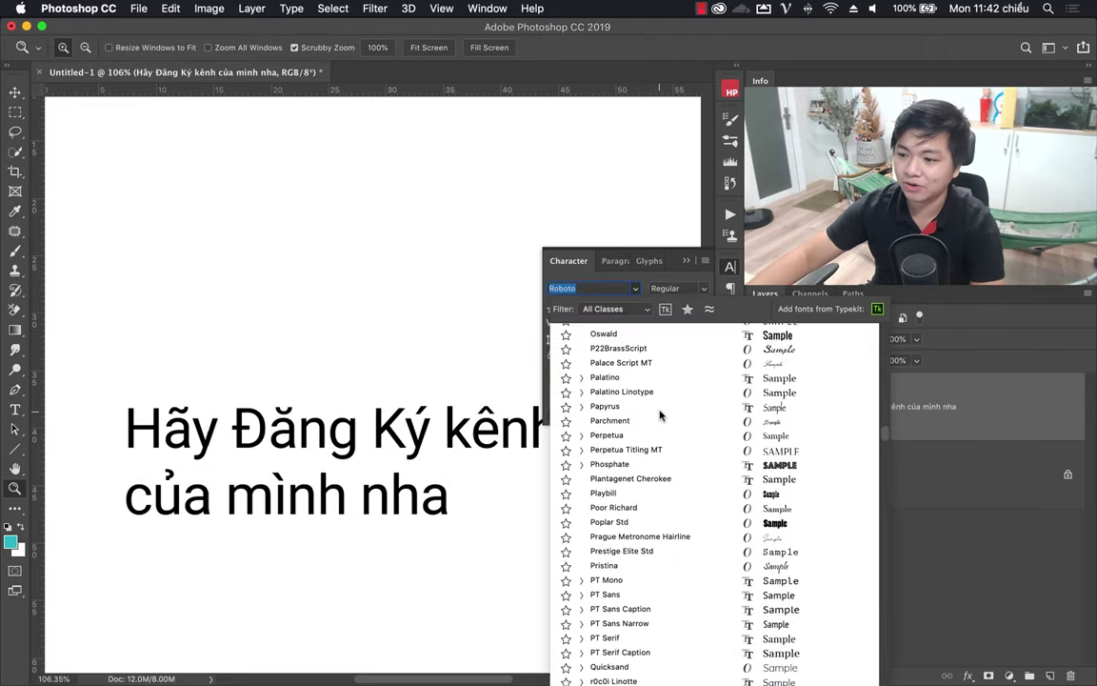
{"action": "scroll", "coordinate": [662, 412], "scroll_direction": "down", "scroll_amount": 5}
{"action": "scroll", "coordinate": [662, 416], "scroll_direction": "down", "scroll_amount": 2}
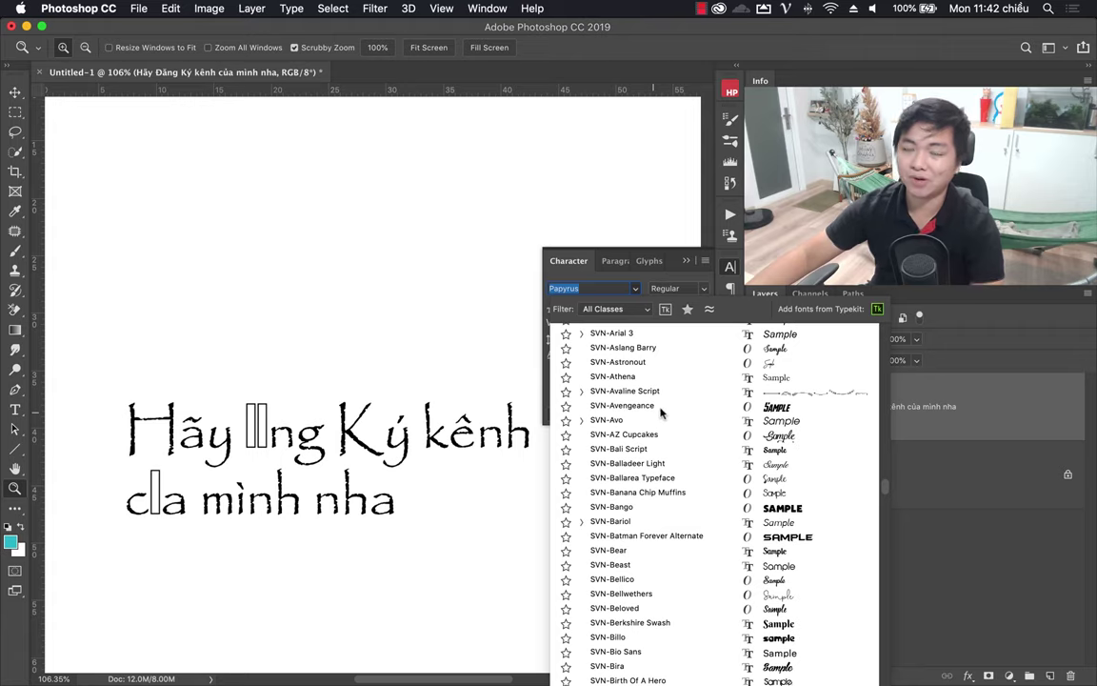
{"action": "scroll", "coordinate": [664, 412], "scroll_direction": "up", "scroll_amount": 8}
{"action": "scroll", "coordinate": [658, 428], "scroll_direction": "up", "scroll_amount": 2}
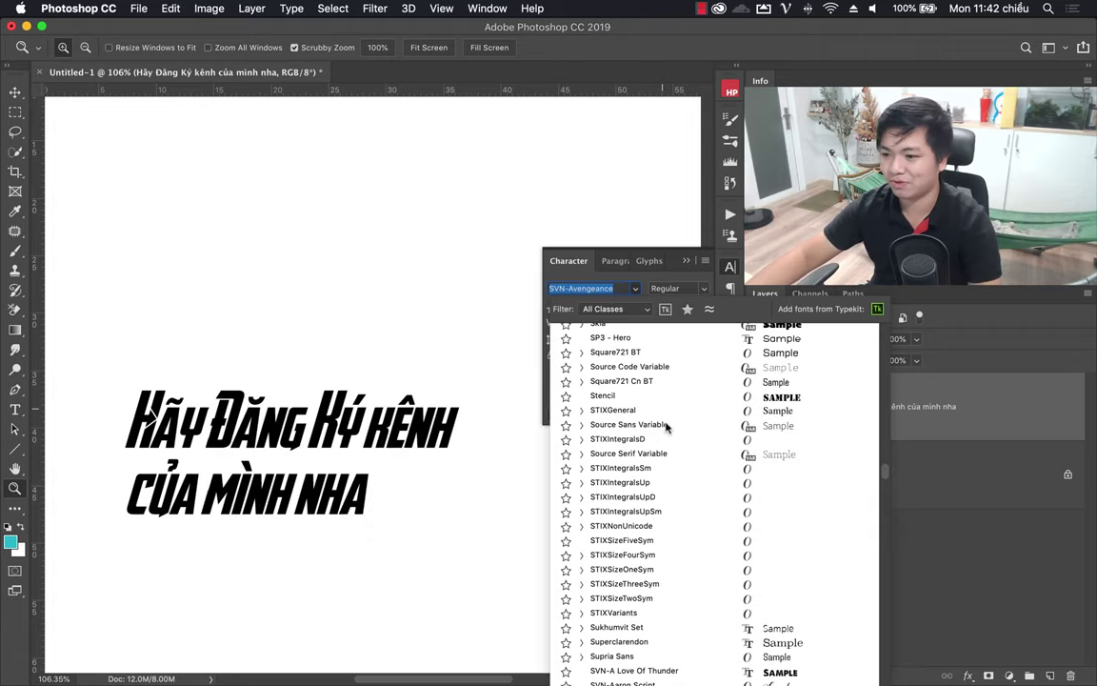
{"action": "key", "text": "Escape"}
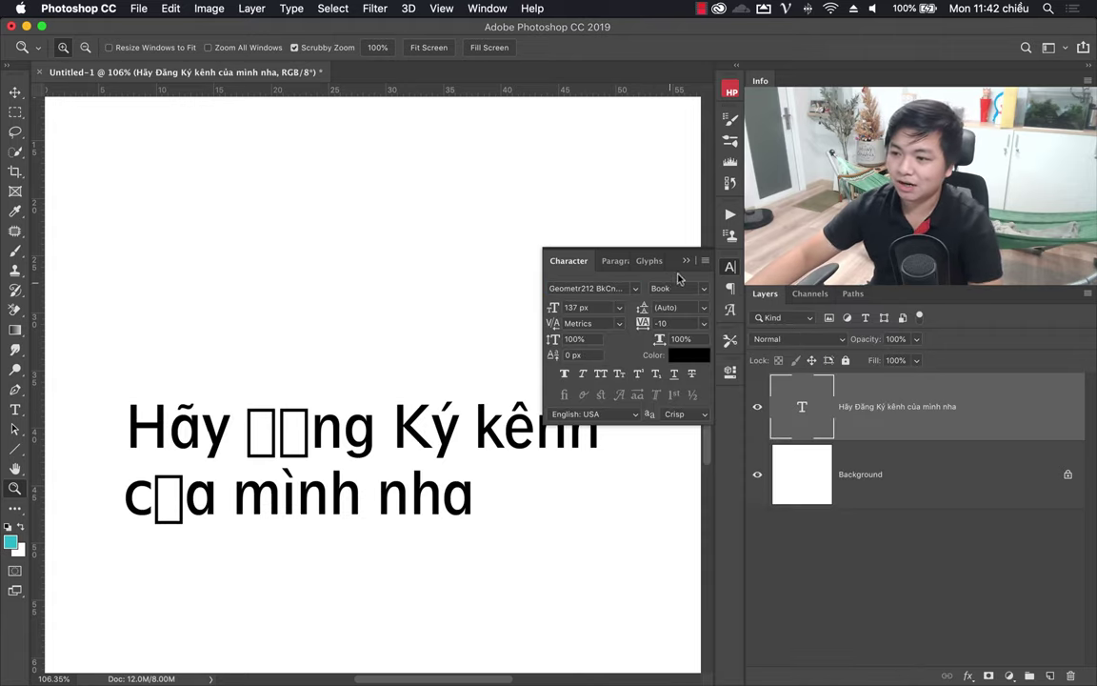
{"action": "left_click", "coordinate": [682, 262]}
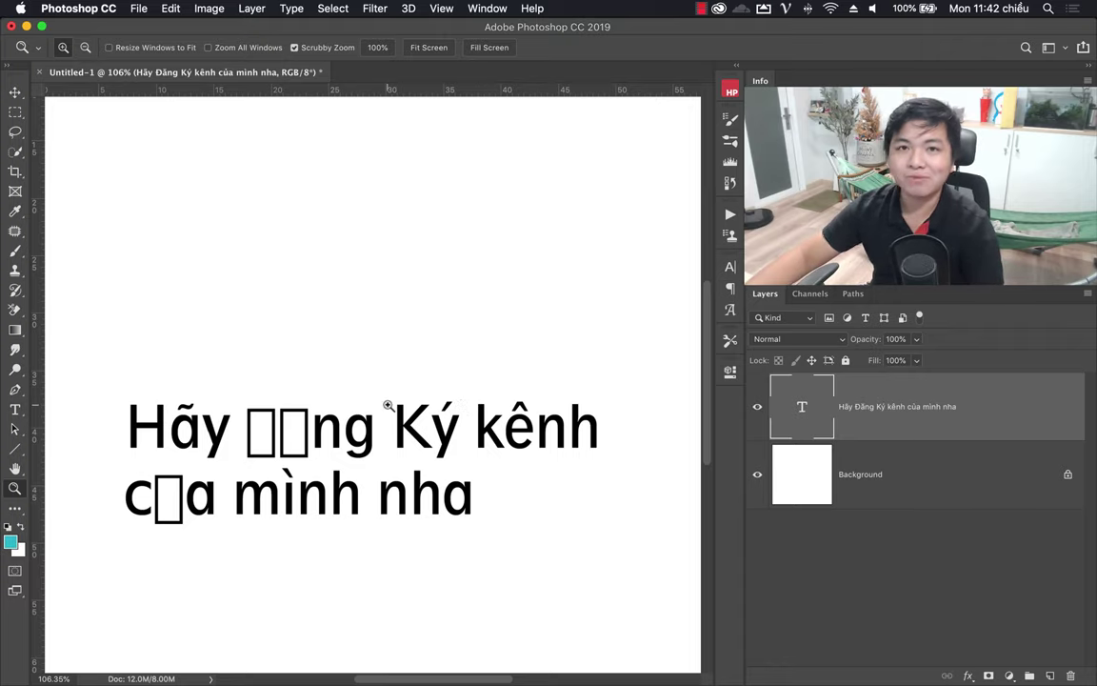
- Zoom in on the heading, select the Horizontal Type tool, and open the Photoshop CC menu
{"action": "left_click_drag", "start_coordinate": [388, 409], "coordinate": [327, 417]}
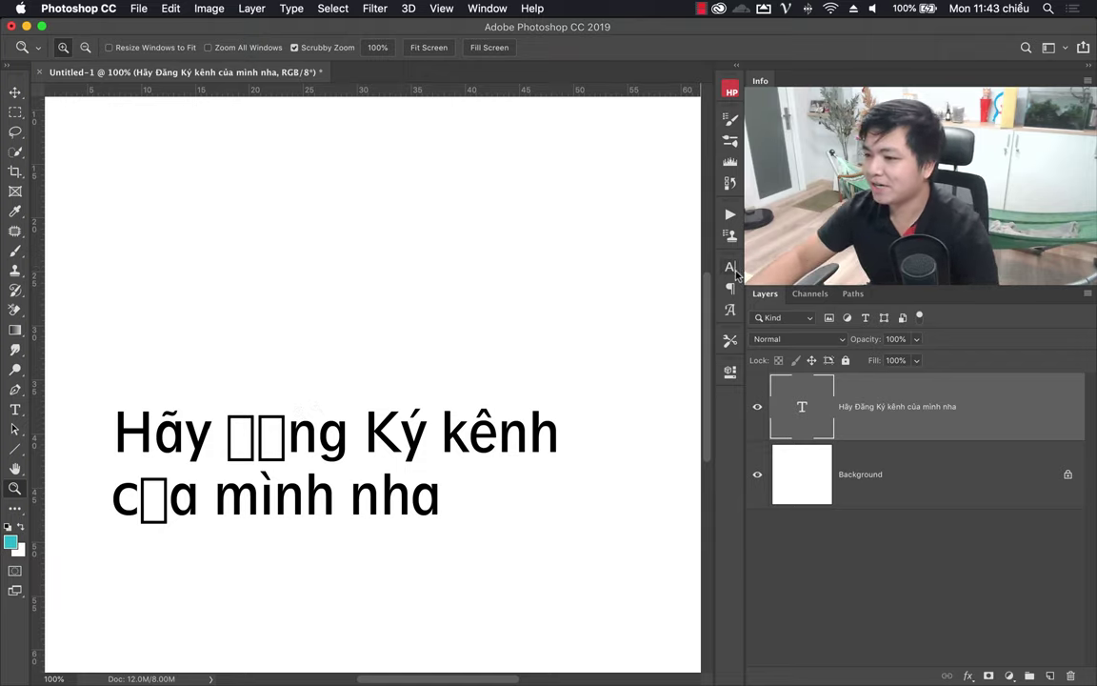
{"action": "left_click_drag", "start_coordinate": [392, 363], "coordinate": [4, 383]}
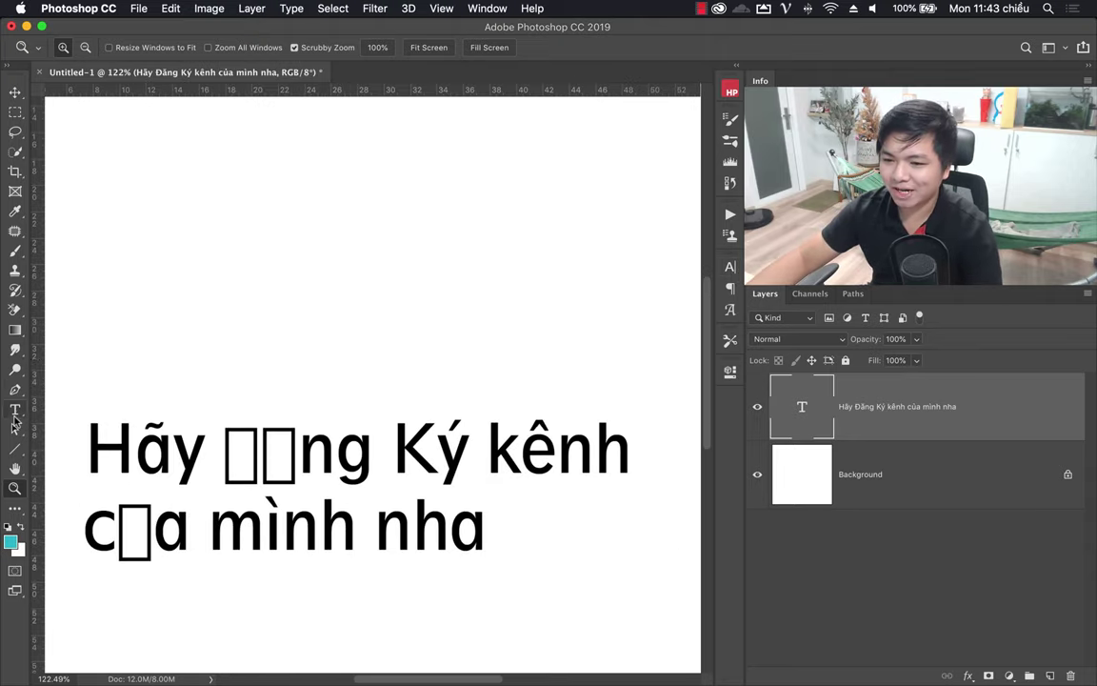
{"action": "left_click", "coordinate": [14, 412]}
{"action": "left_click", "coordinate": [252, 11]}
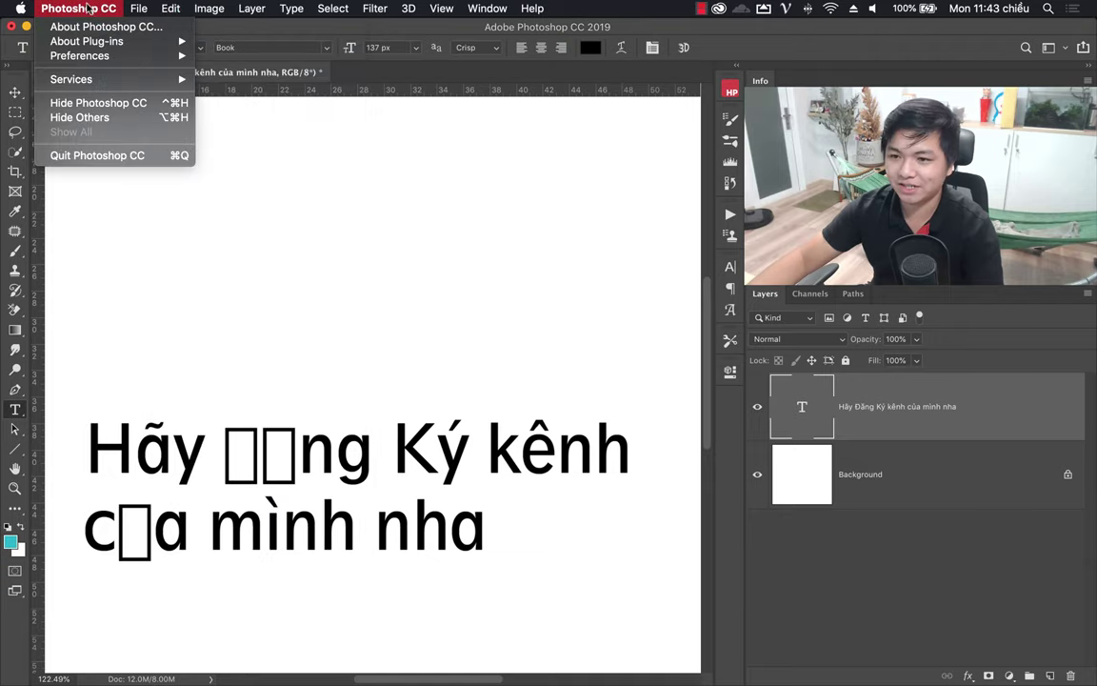
- Enable 'Fill new type layers with placeholder text' in Type preferences and delete the old text layer
{"action": "left_click", "coordinate": [231, 240]}
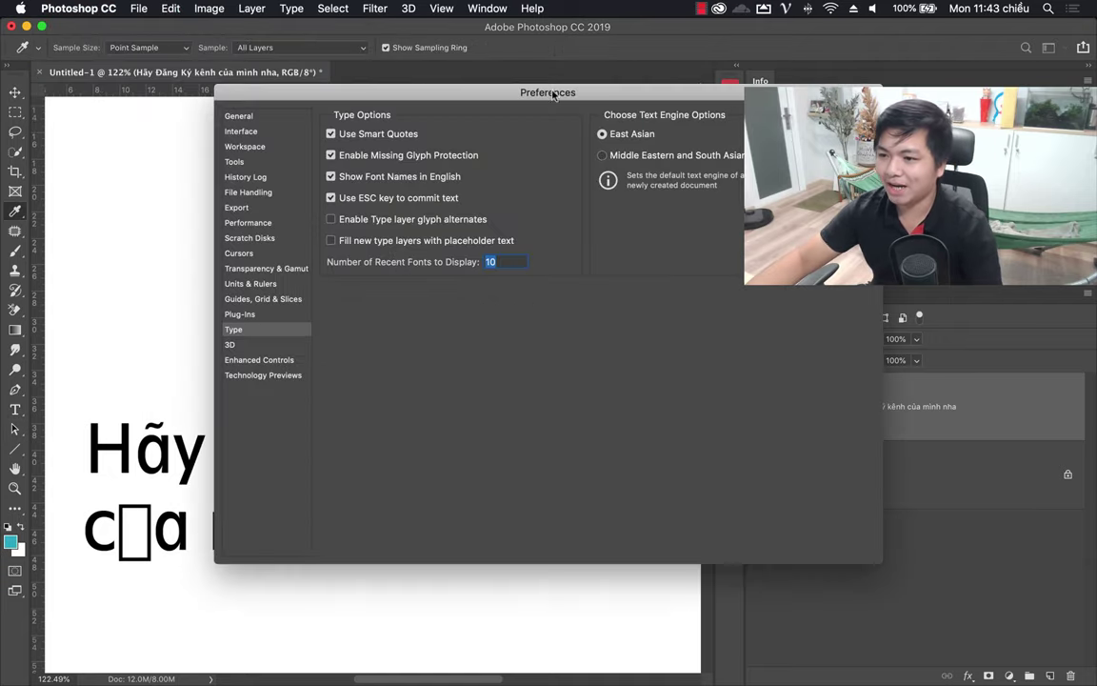
{"action": "left_click_drag", "start_coordinate": [552, 95], "coordinate": [390, 132]}
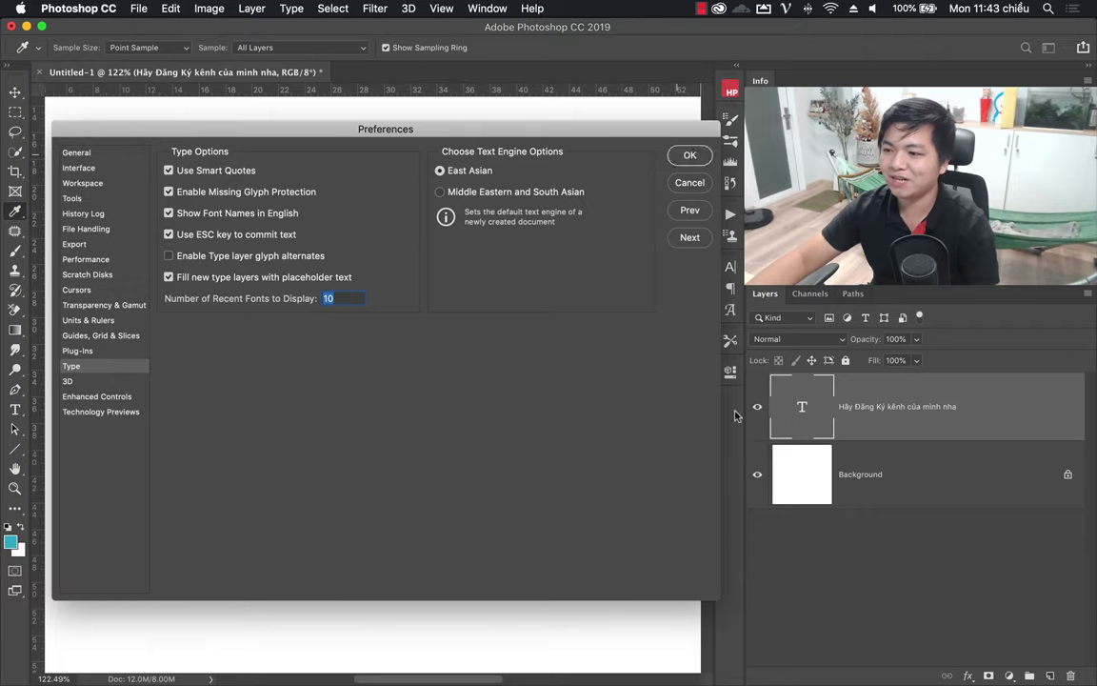
{"action": "left_click", "coordinate": [690, 155]}
{"action": "key", "text": "BackSpace"}
{"action": "left_click", "coordinate": [253, 346]}
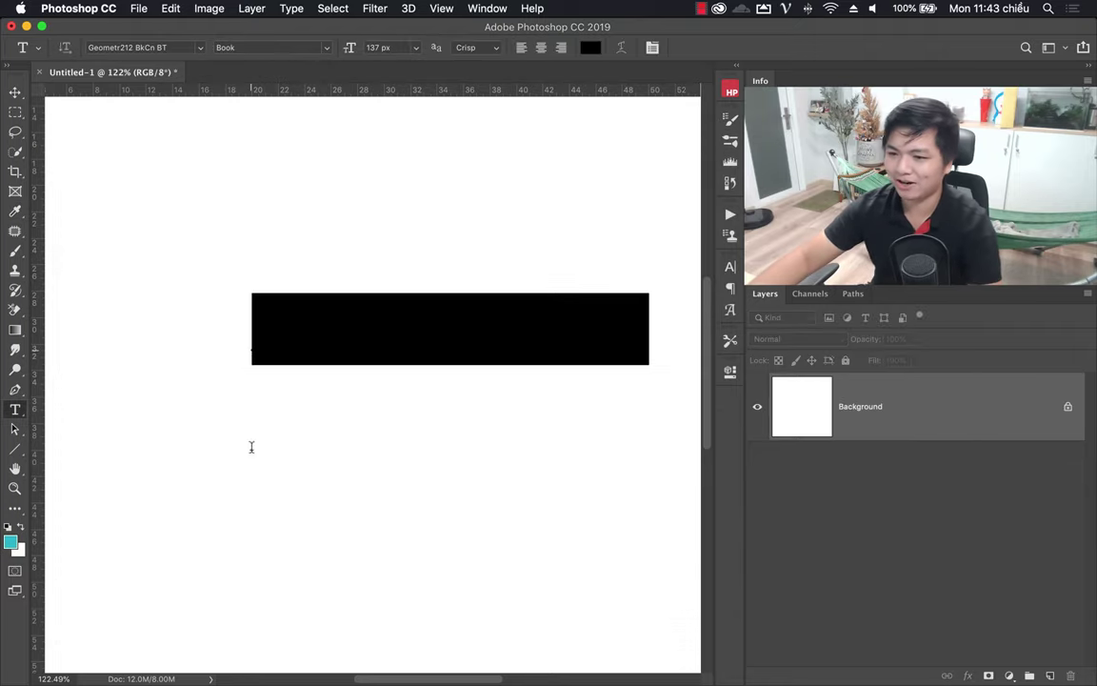
{"action": "left_click", "coordinate": [444, 329]}
{"action": "key", "text": "super+a"}
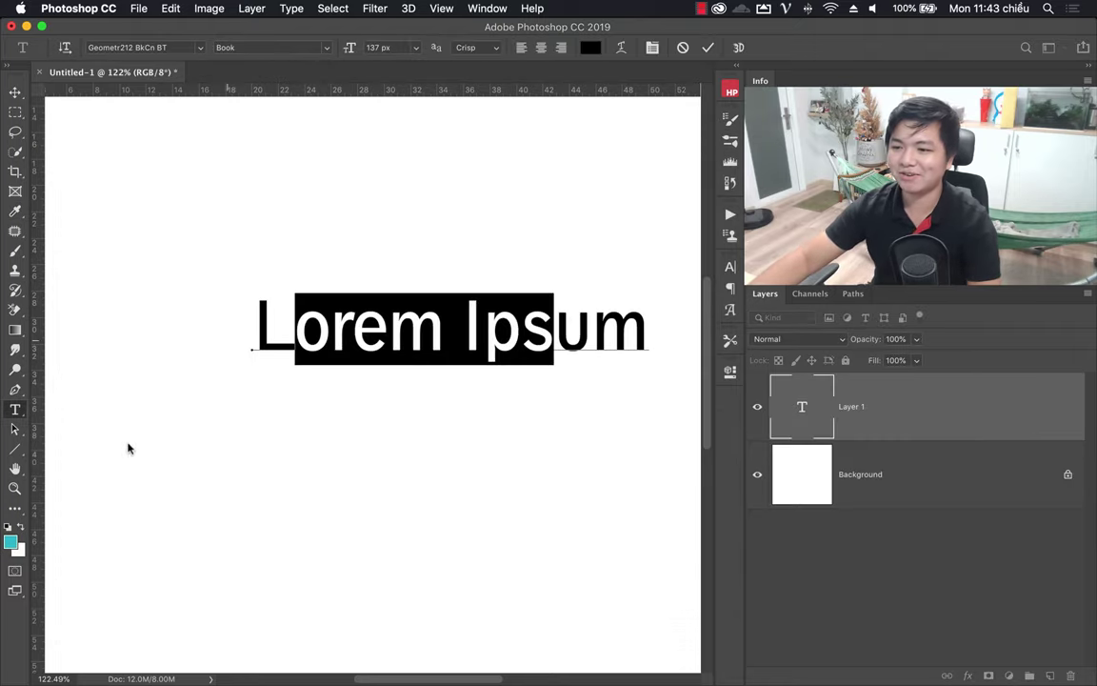
{"action": "left_click", "coordinate": [853, 438]}
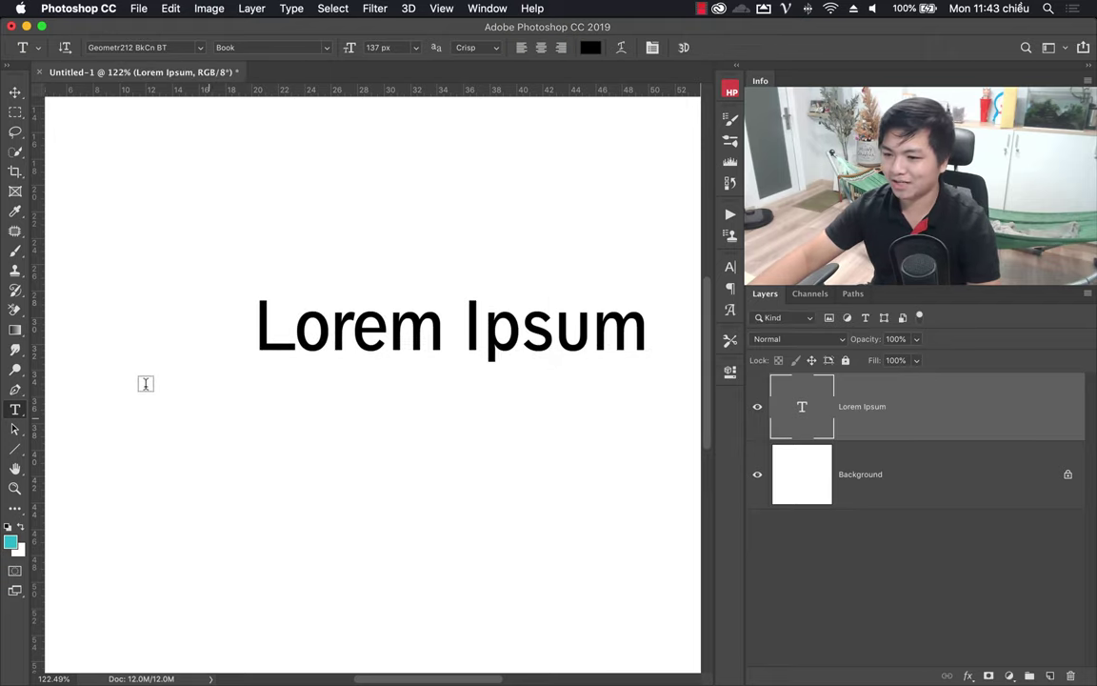
{"action": "left_click_drag", "start_coordinate": [141, 383], "coordinate": [564, 600]}
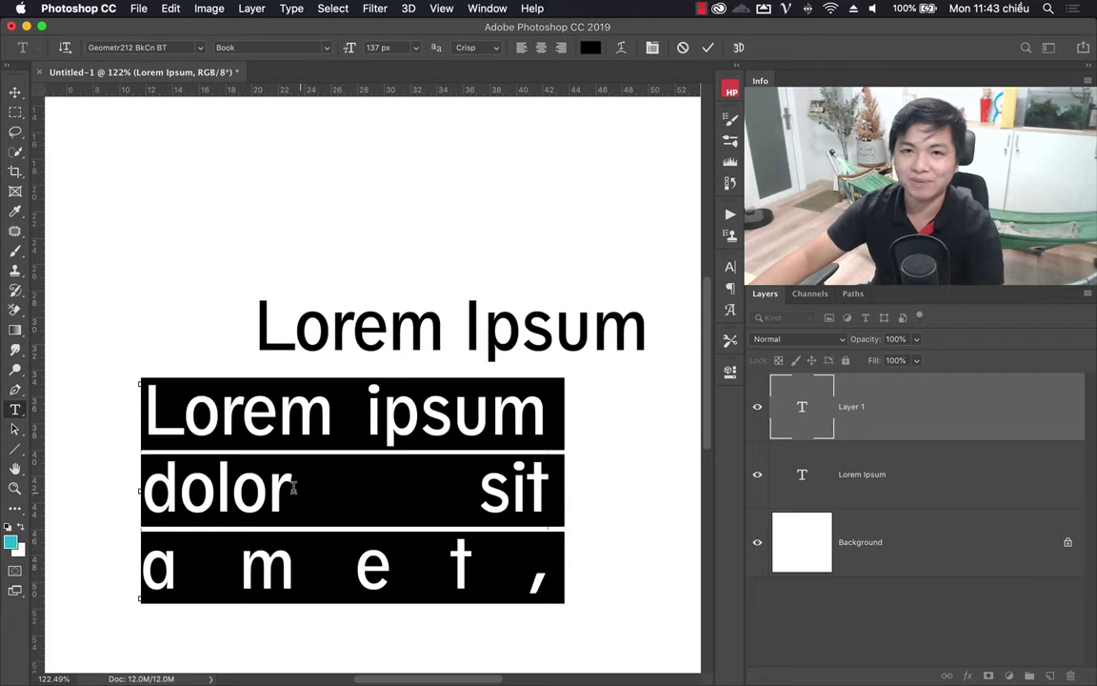
{"action": "left_click", "coordinate": [323, 470]}
{"action": "left_click", "coordinate": [899, 417]}
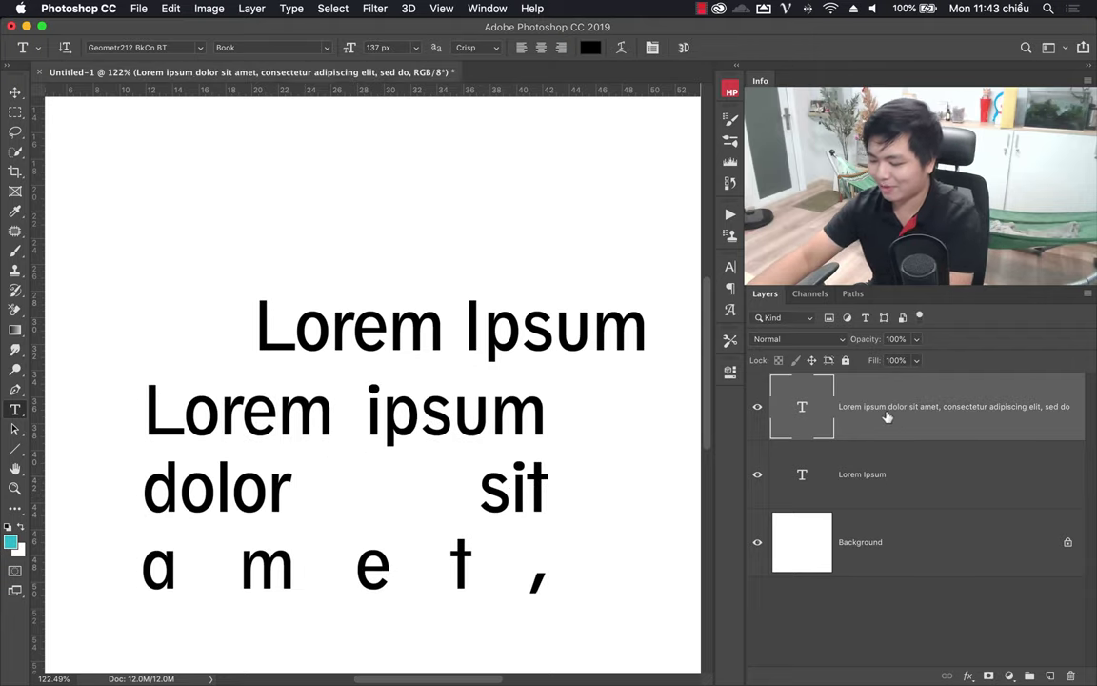
{"action": "key", "text": "Delete"}
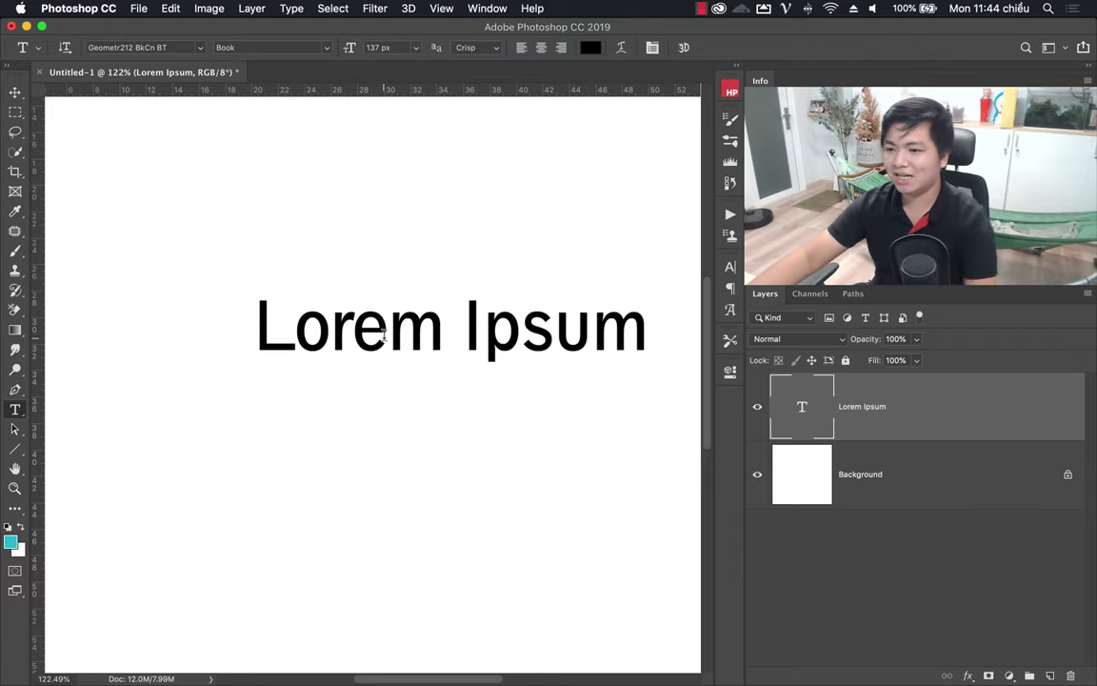
{"action": "triple_click", "coordinate": [384, 335]}
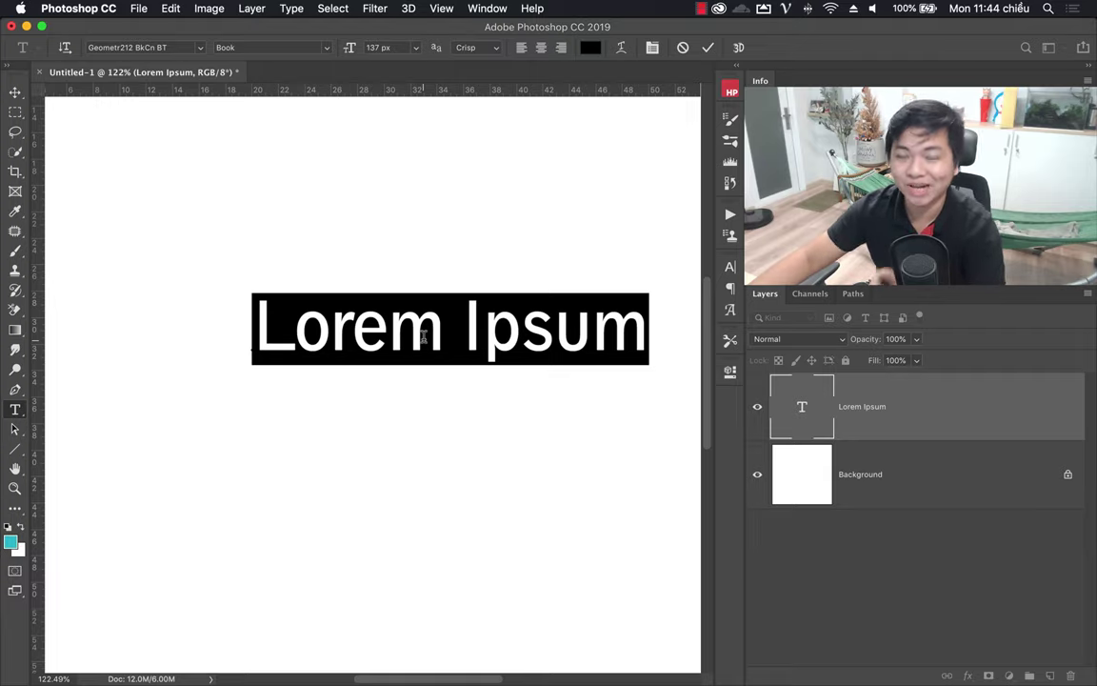
{"action": "left_click", "coordinate": [901, 411]}
- Delete the Lorem Ipsum layer and turn off placeholder text in Type preferences
{"action": "key", "text": "Delete"}
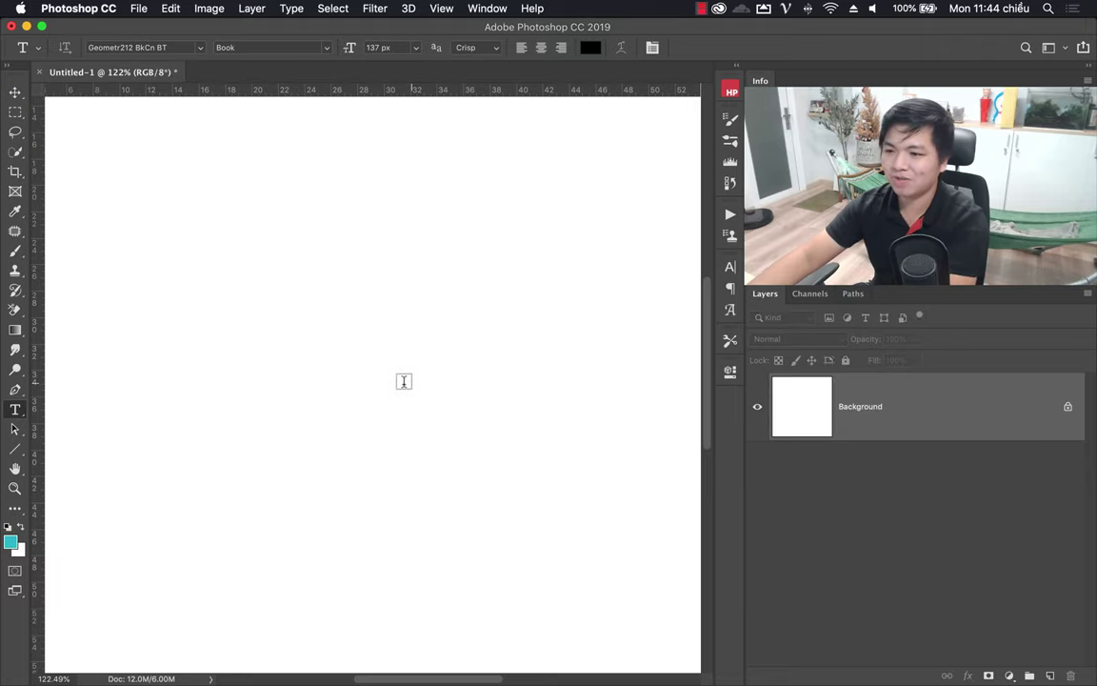
{"action": "left_click", "coordinate": [142, 13]}
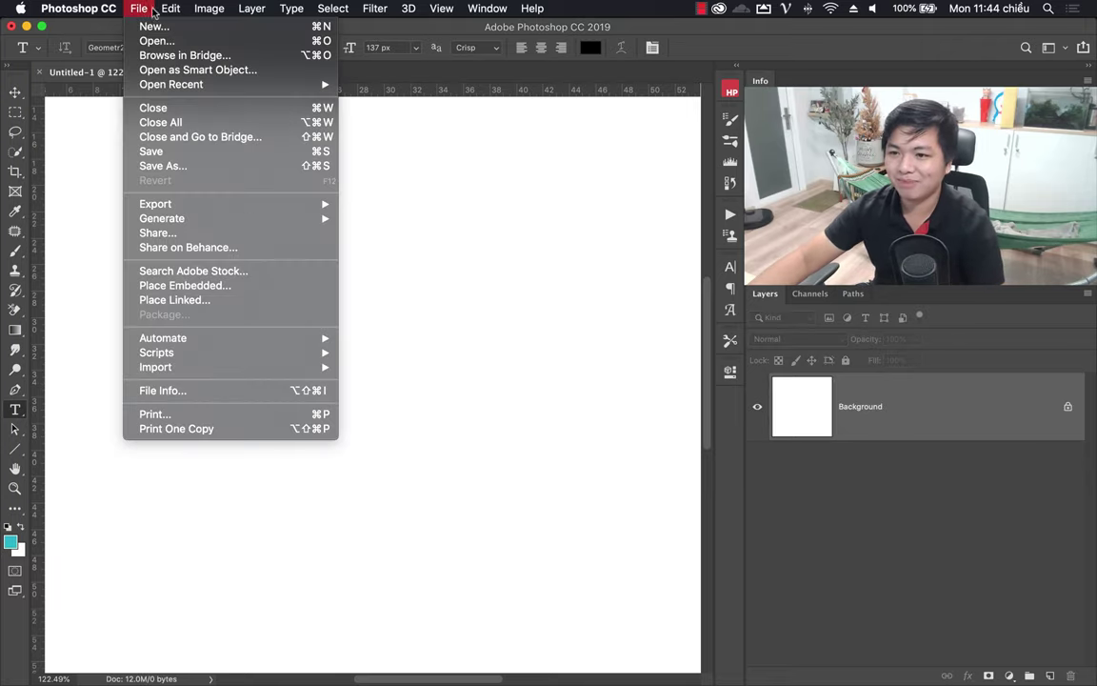
{"action": "mouse_move", "coordinate": [80, 55]}
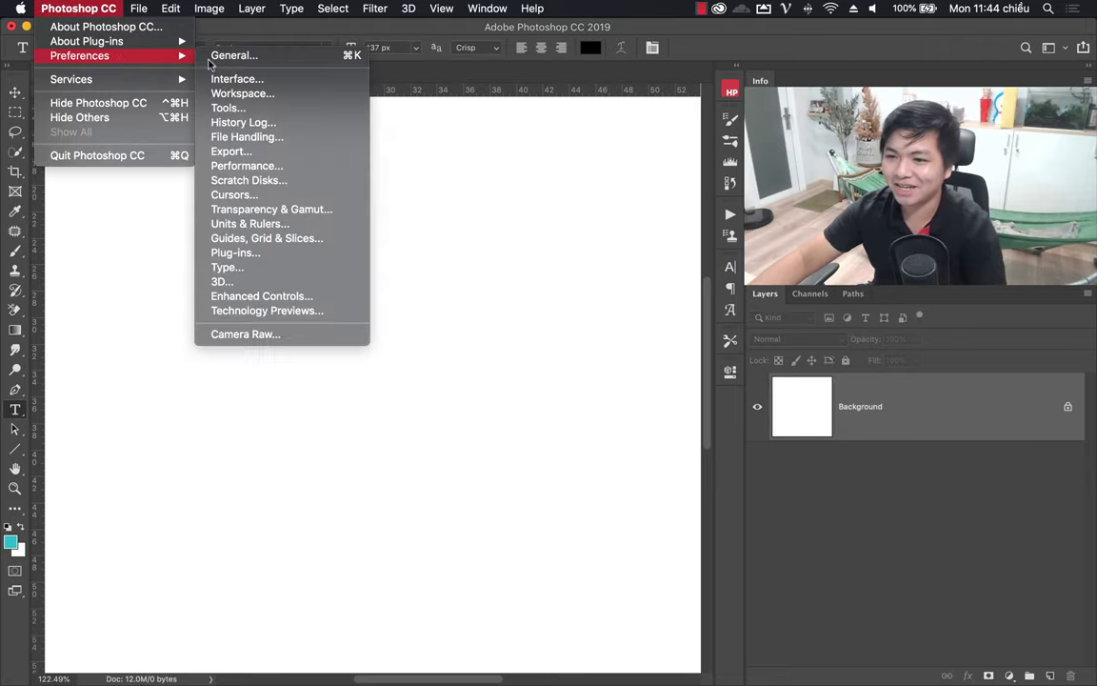
{"action": "left_click", "coordinate": [318, 266]}
{"action": "left_click_drag", "start_coordinate": [407, 131], "coordinate": [399, 140]}
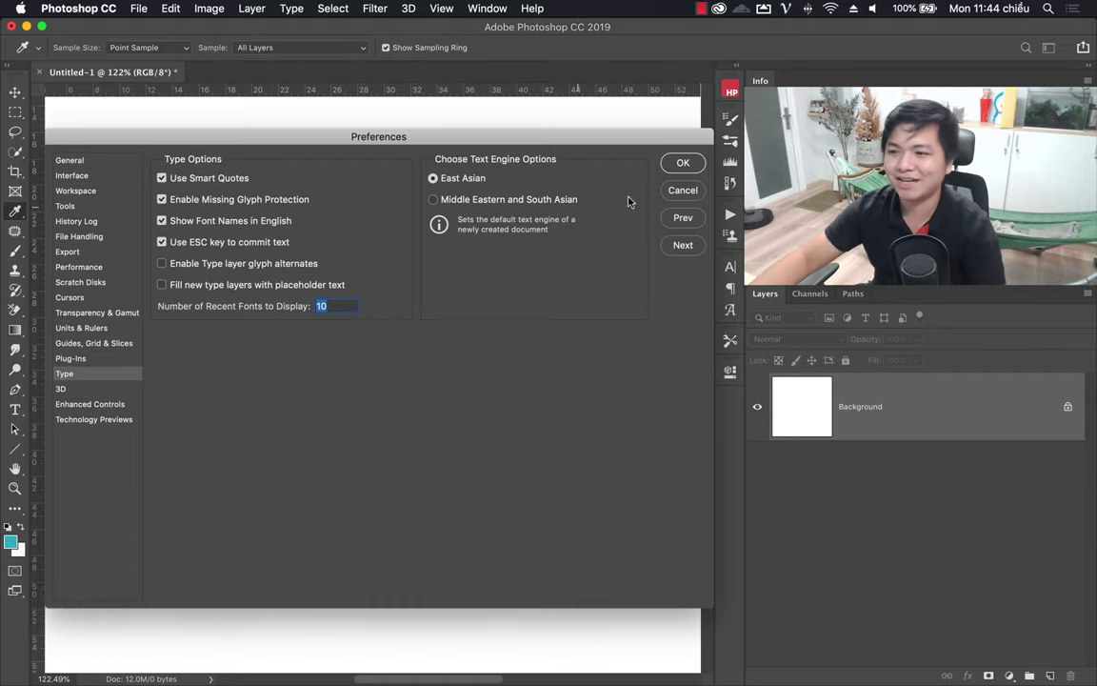
{"action": "left_click", "coordinate": [682, 164]}
- Set the Type tool's anti-aliasing to None, keeping the Horizontal Type tool selected
{"action": "key", "text": "t"}
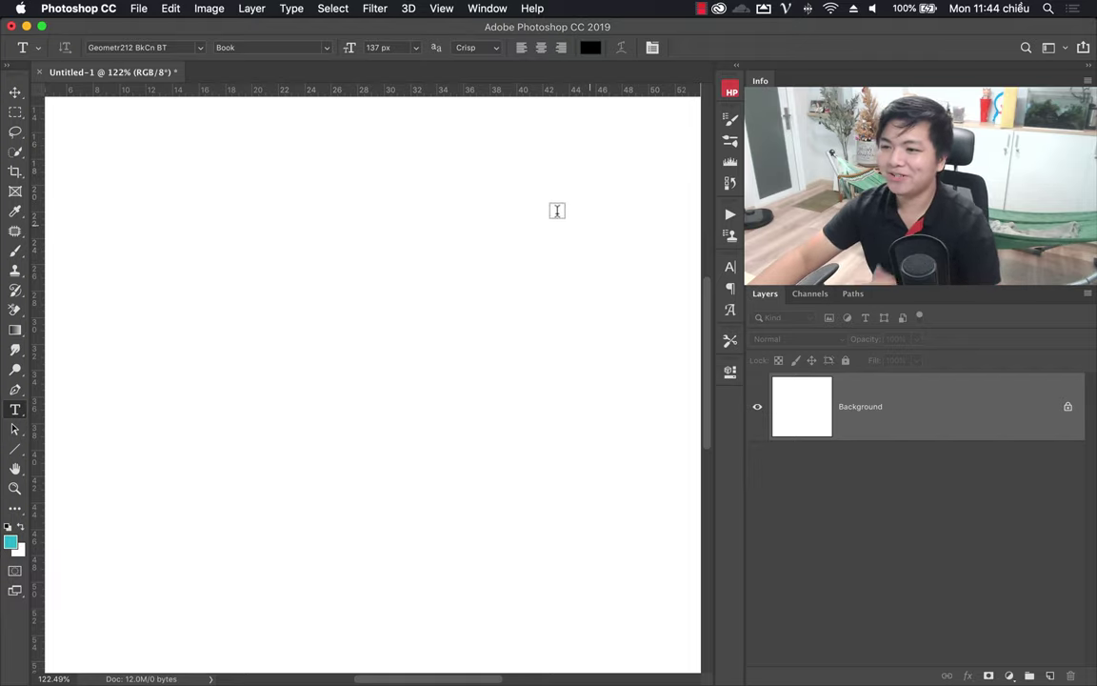
{"action": "left_click", "coordinate": [489, 50]}
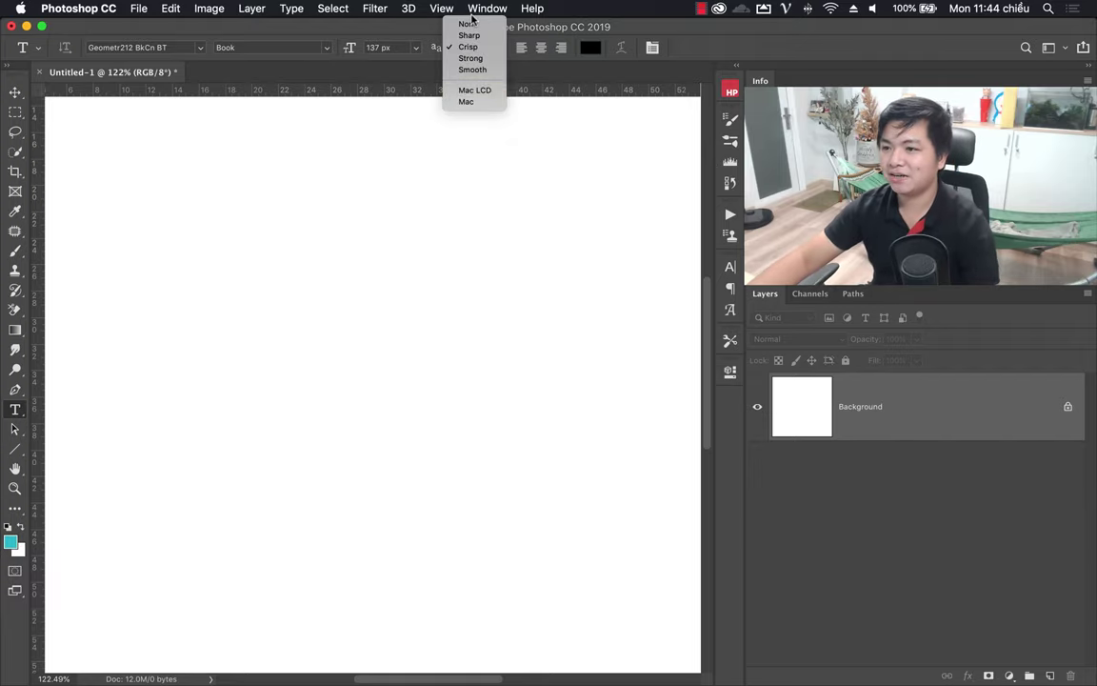
{"action": "left_click", "coordinate": [470, 25]}
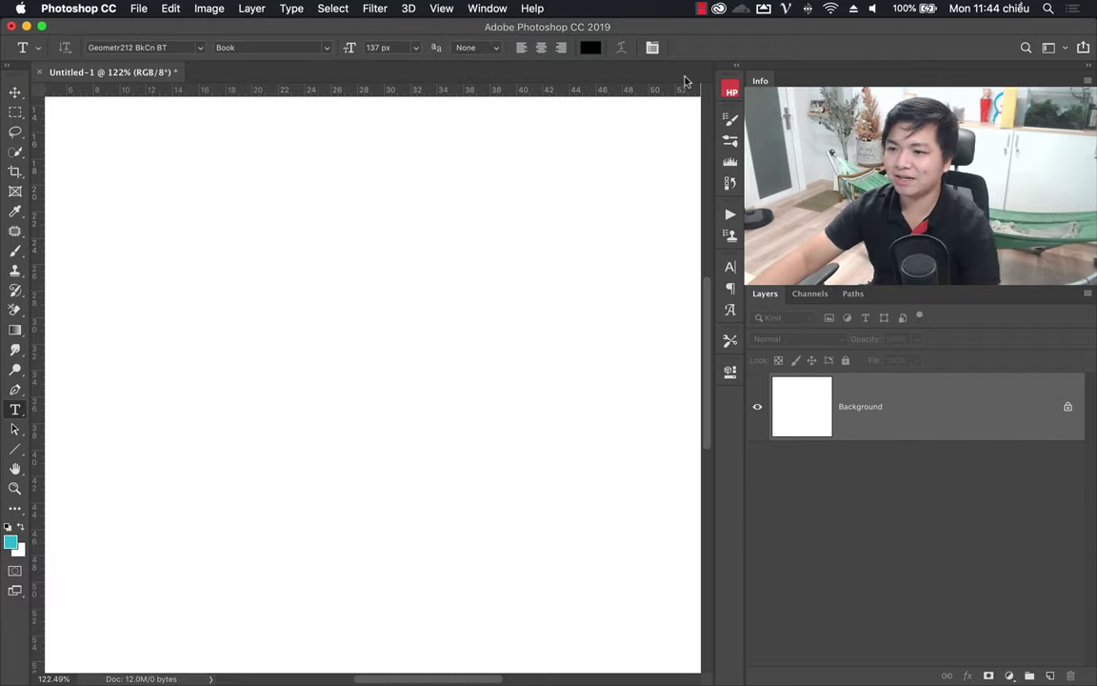
{"action": "left_click", "coordinate": [493, 53]}
{"action": "left_click", "coordinate": [481, 58]}
{"action": "left_click", "coordinate": [481, 52]}
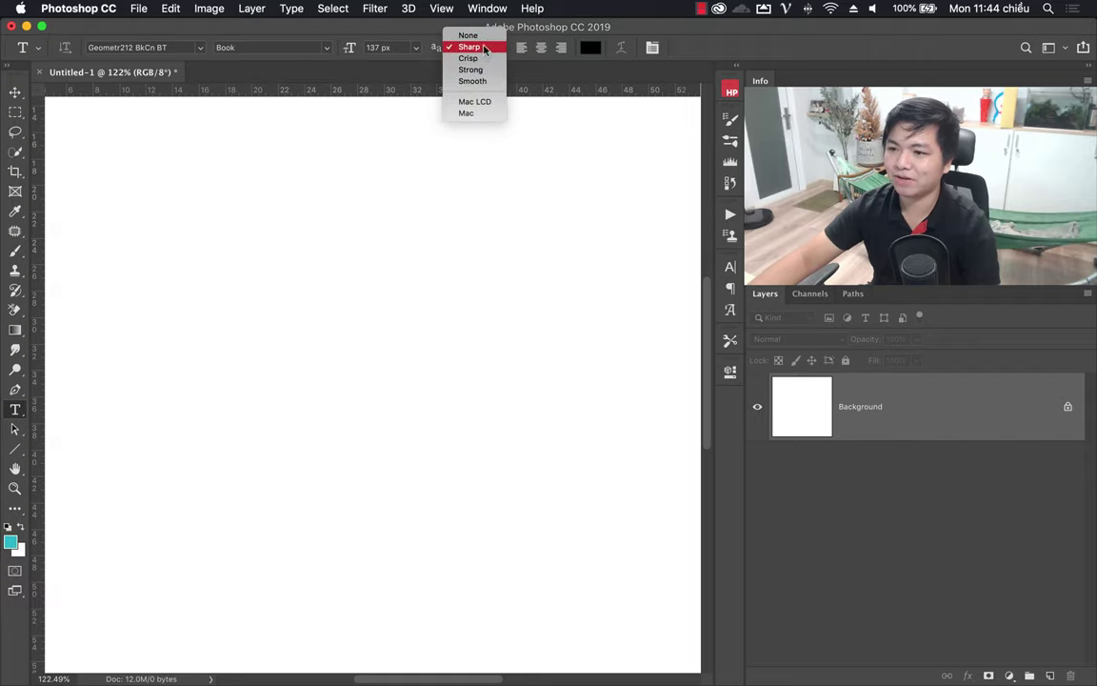
{"action": "left_click", "coordinate": [471, 36]}
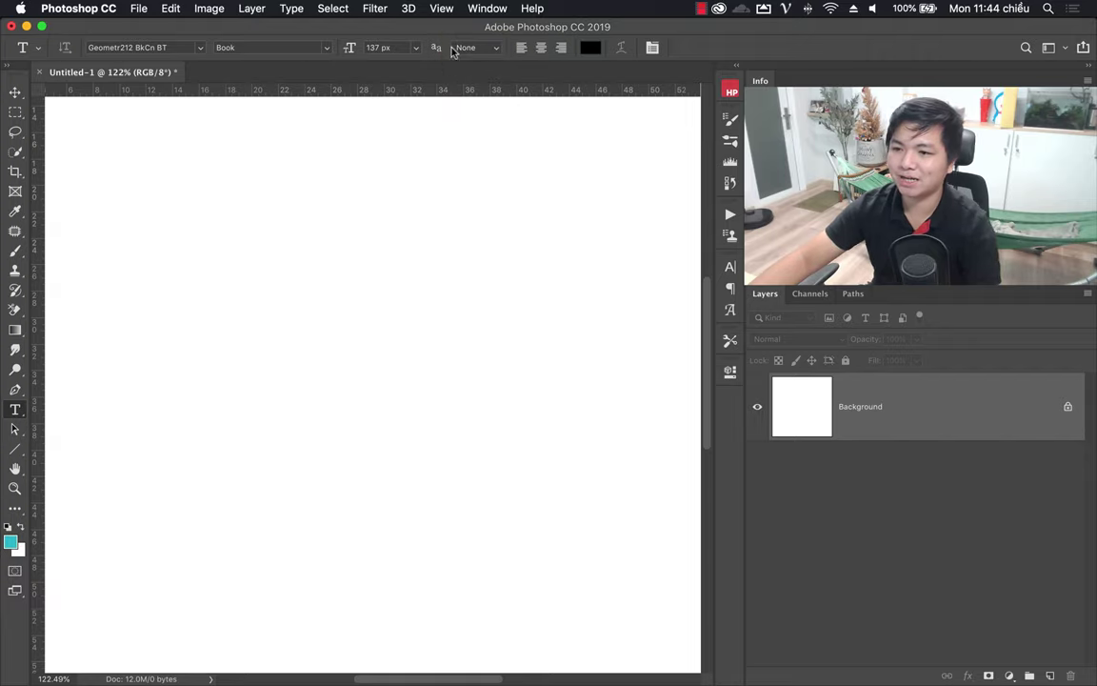
{"action": "right_click", "coordinate": [21, 413]}
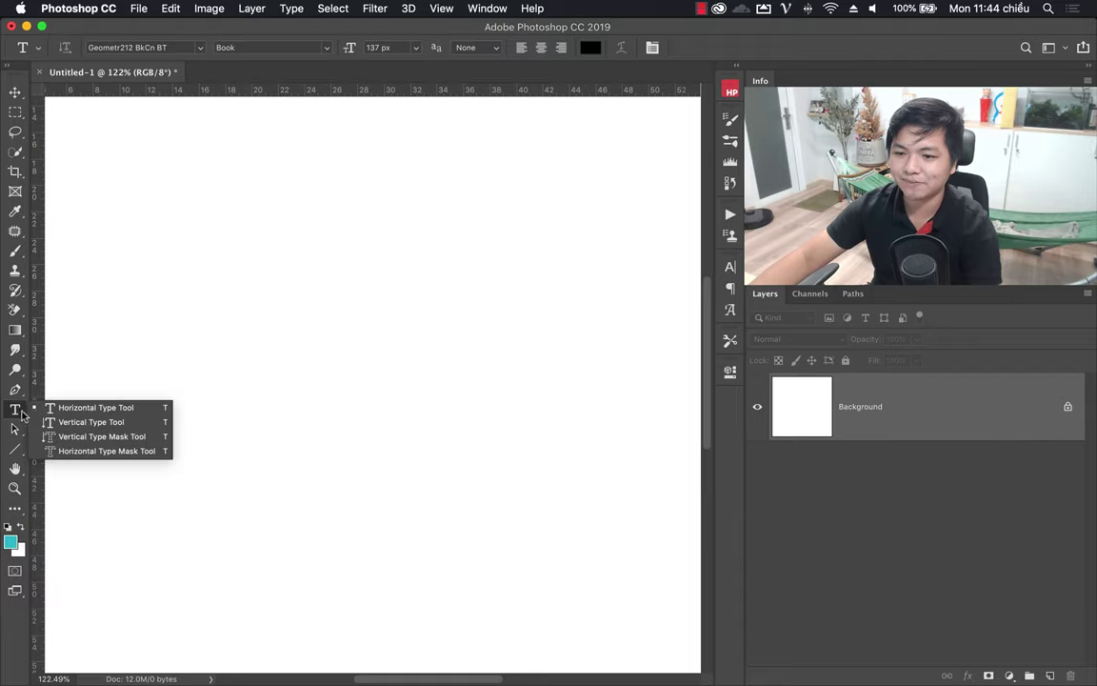
{"action": "left_click", "coordinate": [120, 410]}
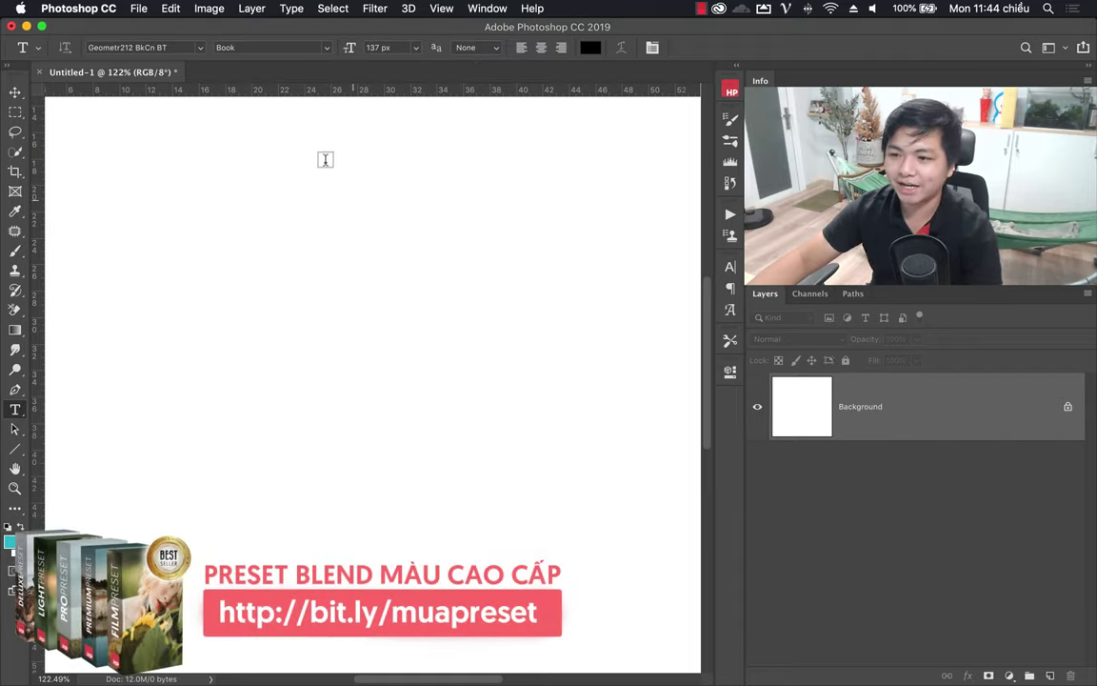
- Type the headline 'Đăng ký kênh' on the canvas and move it left and down
{"action": "left_click", "coordinate": [191, 288]}
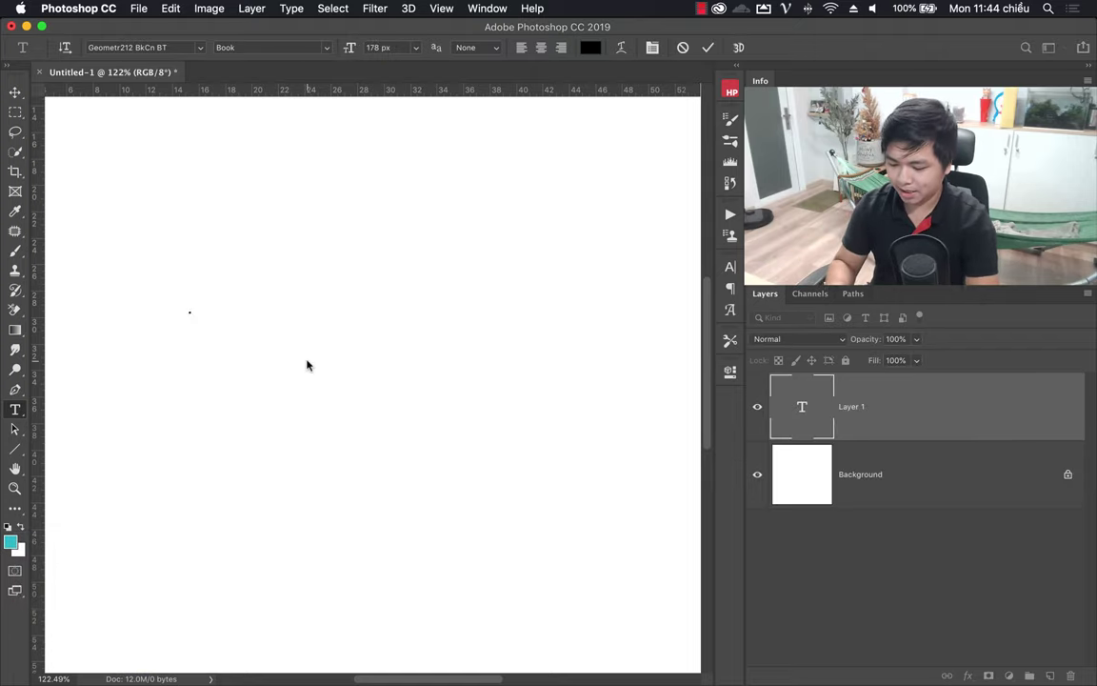
{"action": "type", "text": "Dang ký k"}
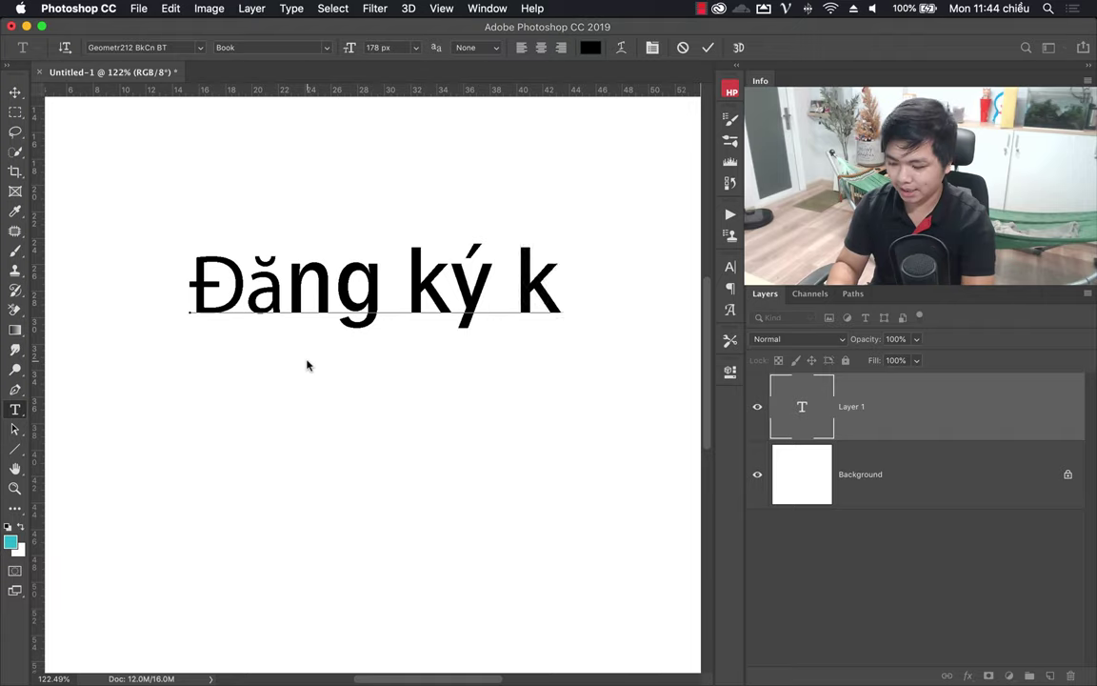
{"action": "type", "text": "enhe"}
{"action": "key", "text": "ctrl+Return"}
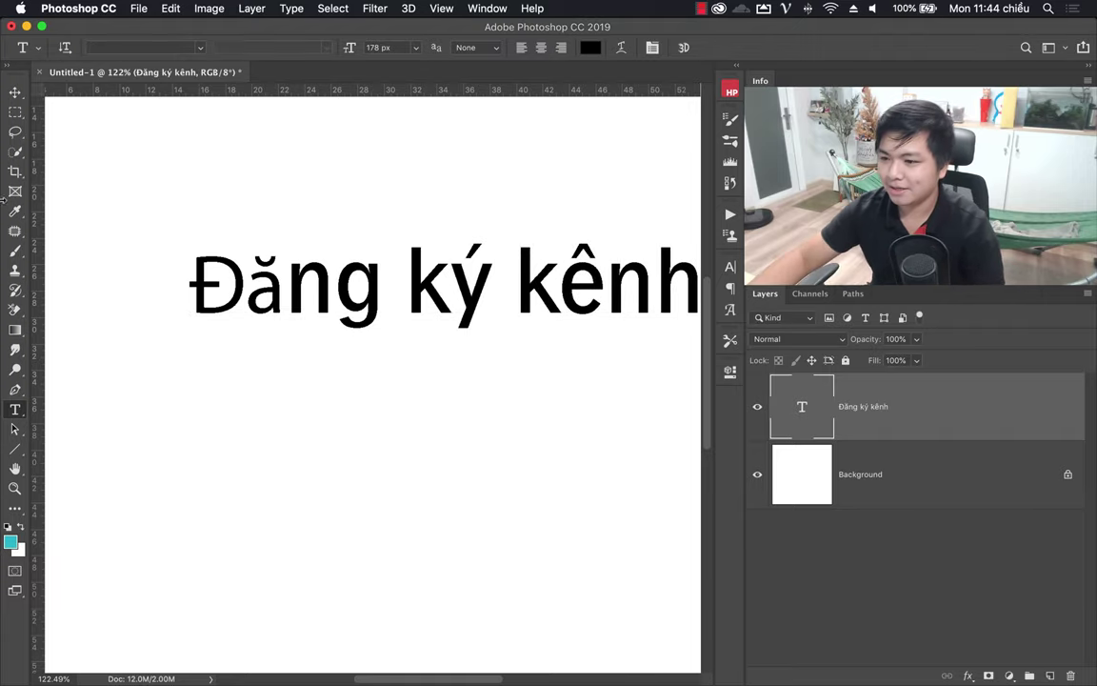
{"action": "left_click", "coordinate": [15, 93]}
{"action": "left_click_drag", "start_coordinate": [387, 299], "coordinate": [301, 342]}
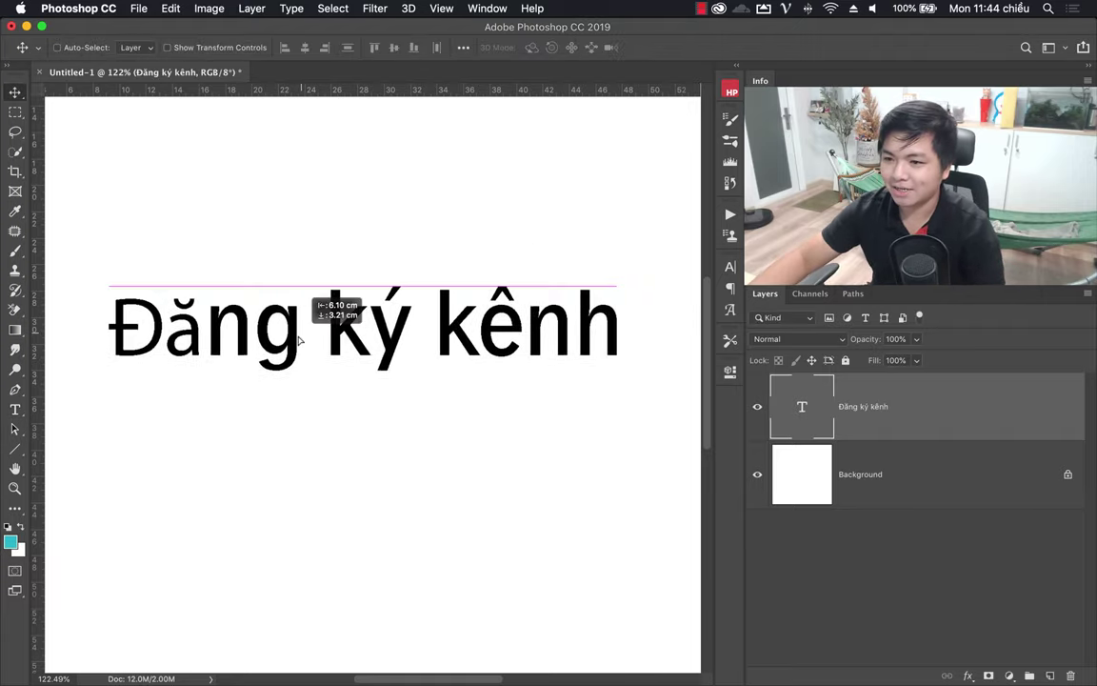
- Select the whole 'Đăng ký kênh' line for editing
{"action": "left_click", "coordinate": [15, 409]}
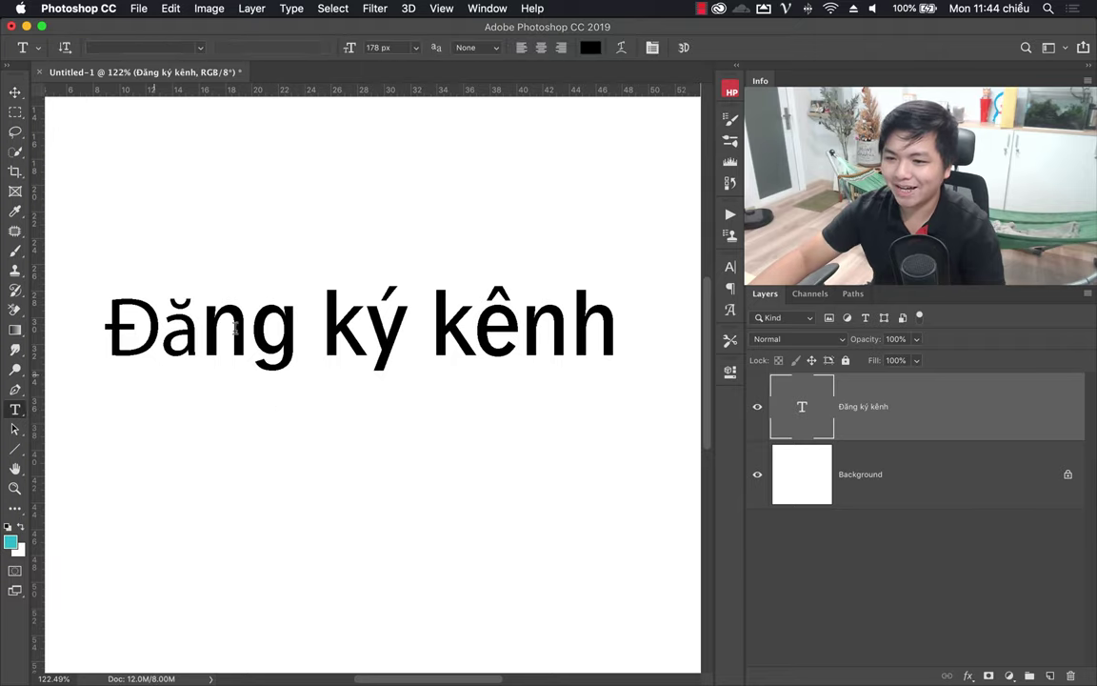
{"action": "left_click", "coordinate": [190, 339]}
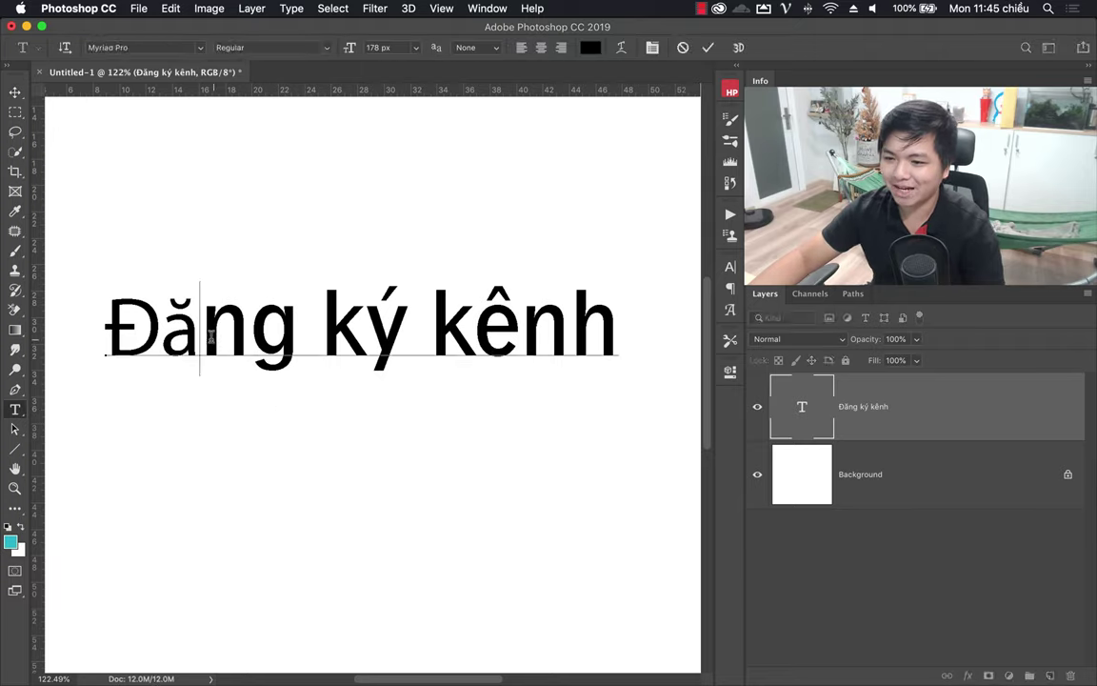
{"action": "left_click_drag", "start_coordinate": [190, 338], "coordinate": [250, 333]}
{"action": "left_click_drag", "start_coordinate": [105, 332], "coordinate": [170, 331]}
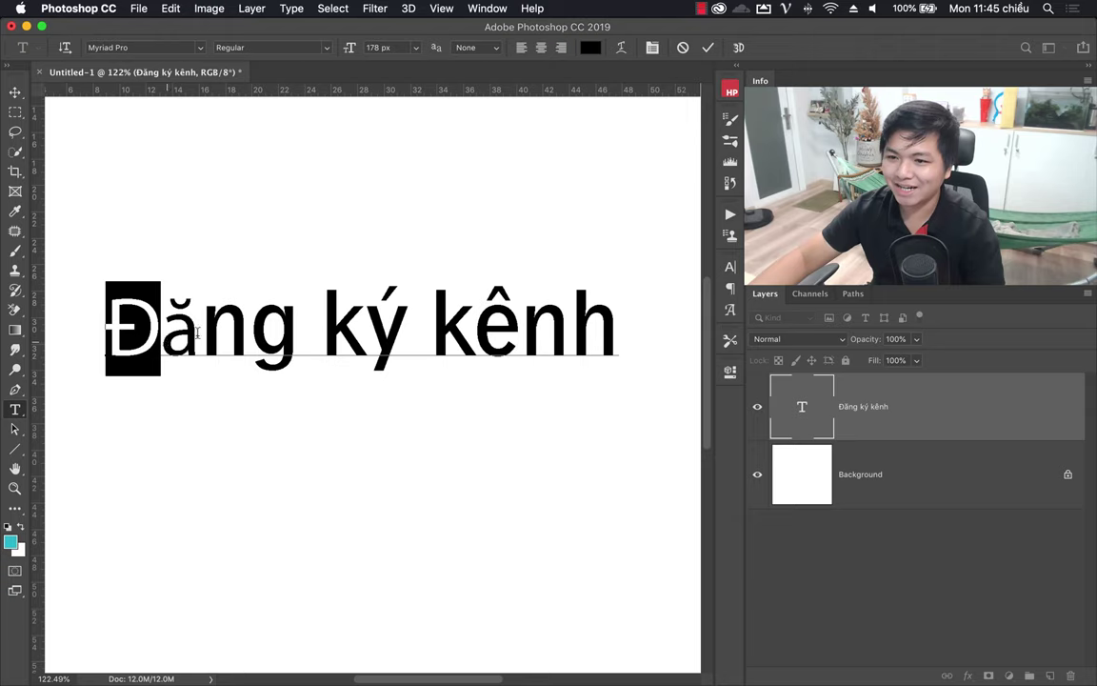
{"action": "left_click", "coordinate": [172, 333]}
{"action": "left_click", "coordinate": [246, 332]}
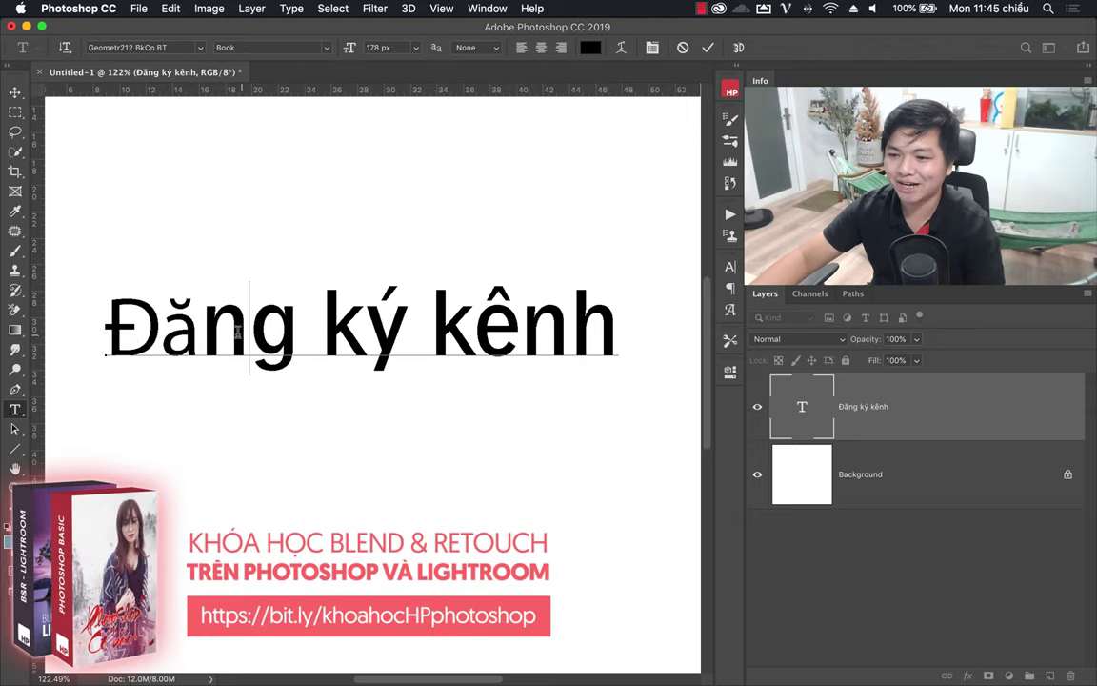
{"action": "left_click_drag", "start_coordinate": [228, 332], "coordinate": [467, 329]}
{"action": "left_click", "coordinate": [509, 329]}
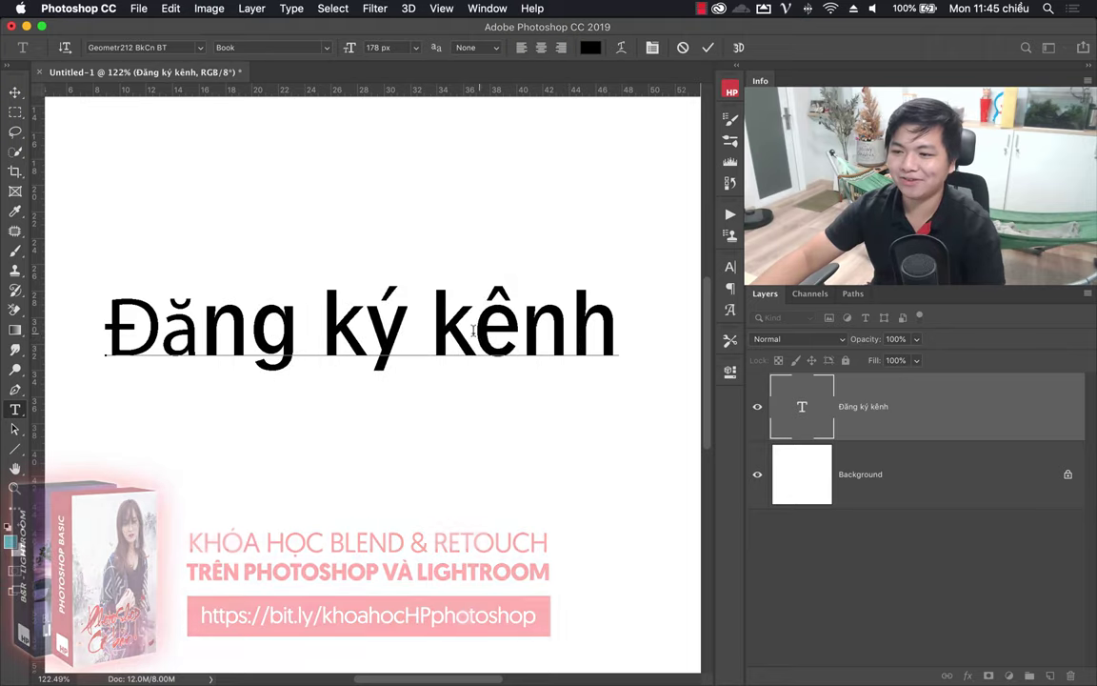
{"action": "triple_click", "coordinate": [343, 329]}
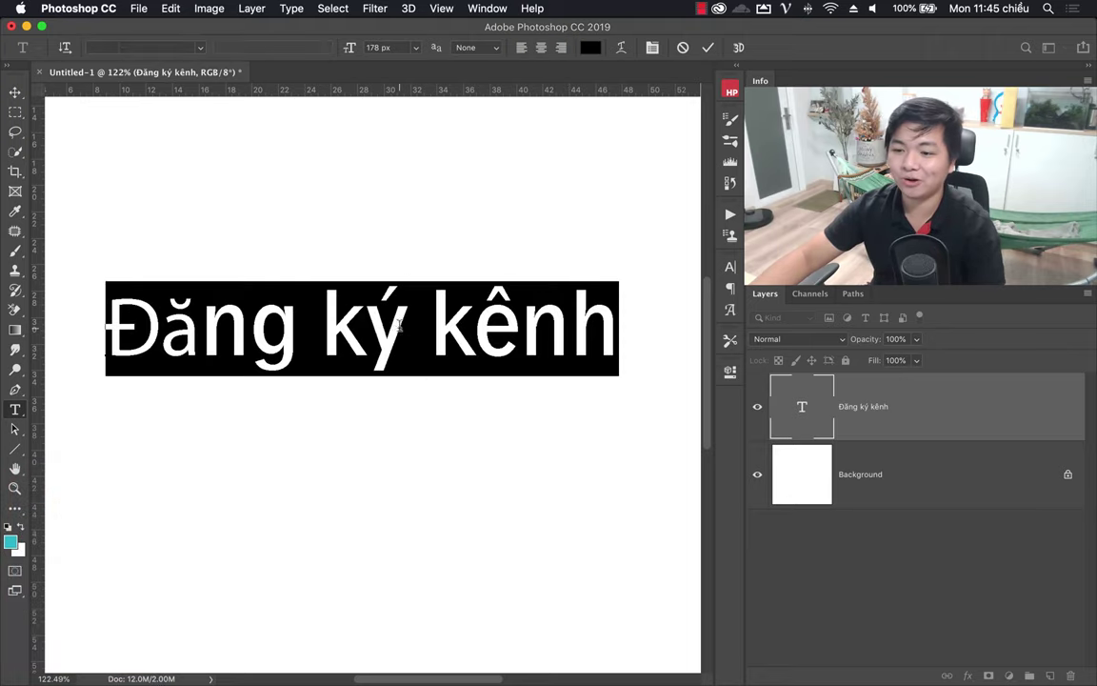
{"action": "left_click", "coordinate": [328, 261]}
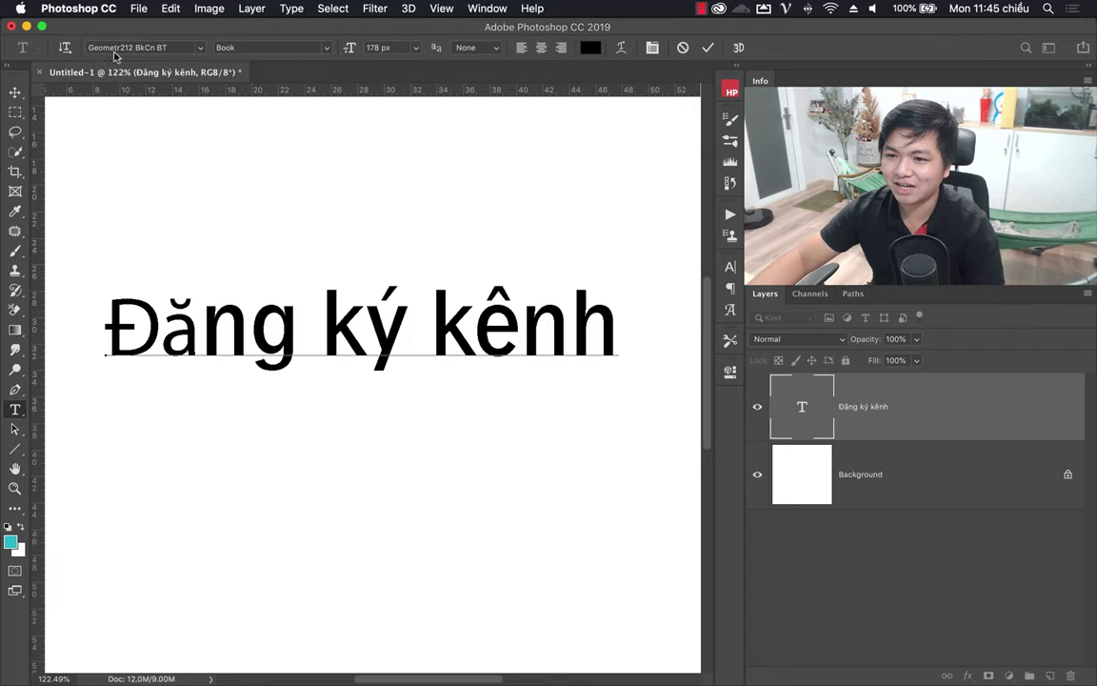
{"action": "triple_click", "coordinate": [287, 331]}
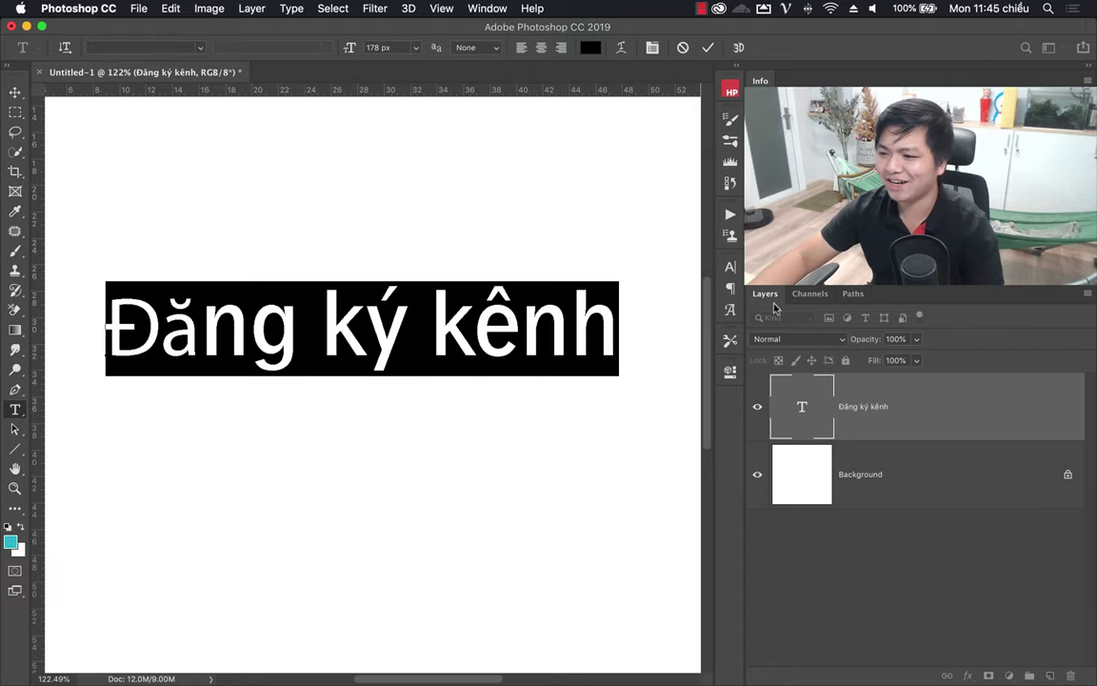
- Apply the SFU TradeGothic BoldCondTwenty font to the headline from the Character panel
{"action": "left_click", "coordinate": [730, 270]}
{"action": "left_click", "coordinate": [636, 288]}
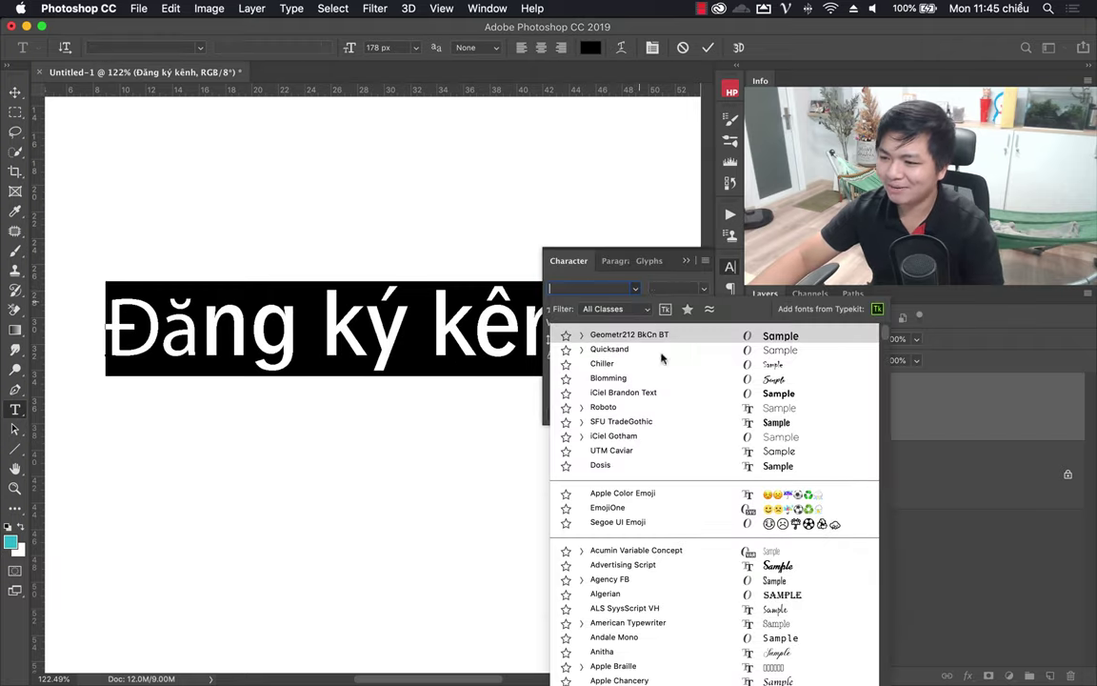
{"action": "left_click", "coordinate": [659, 425]}
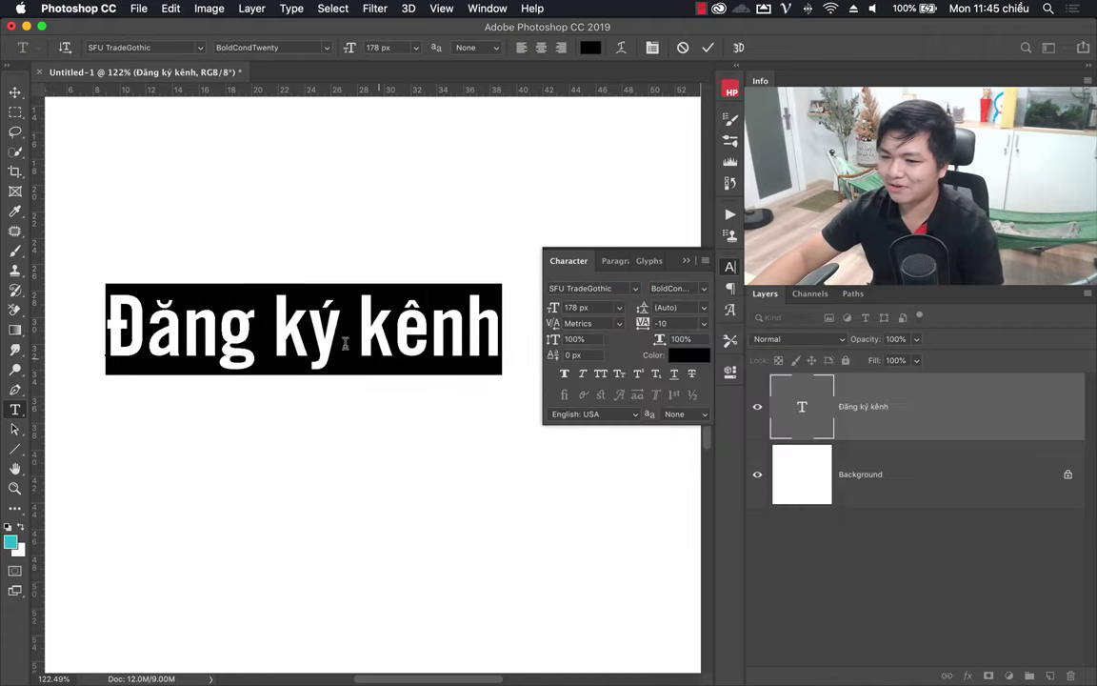
{"action": "key", "text": "Escape"}
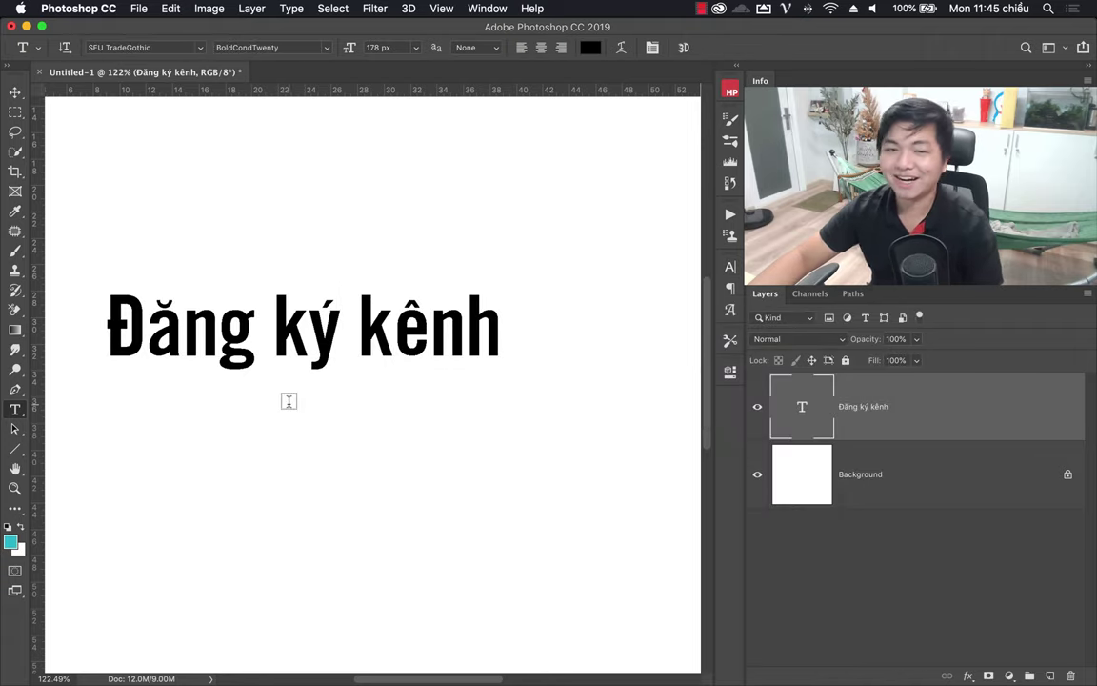
- Zoom in to 200% on the headline and set its anti-aliasing to Crisp
{"action": "left_click", "coordinate": [15, 490]}
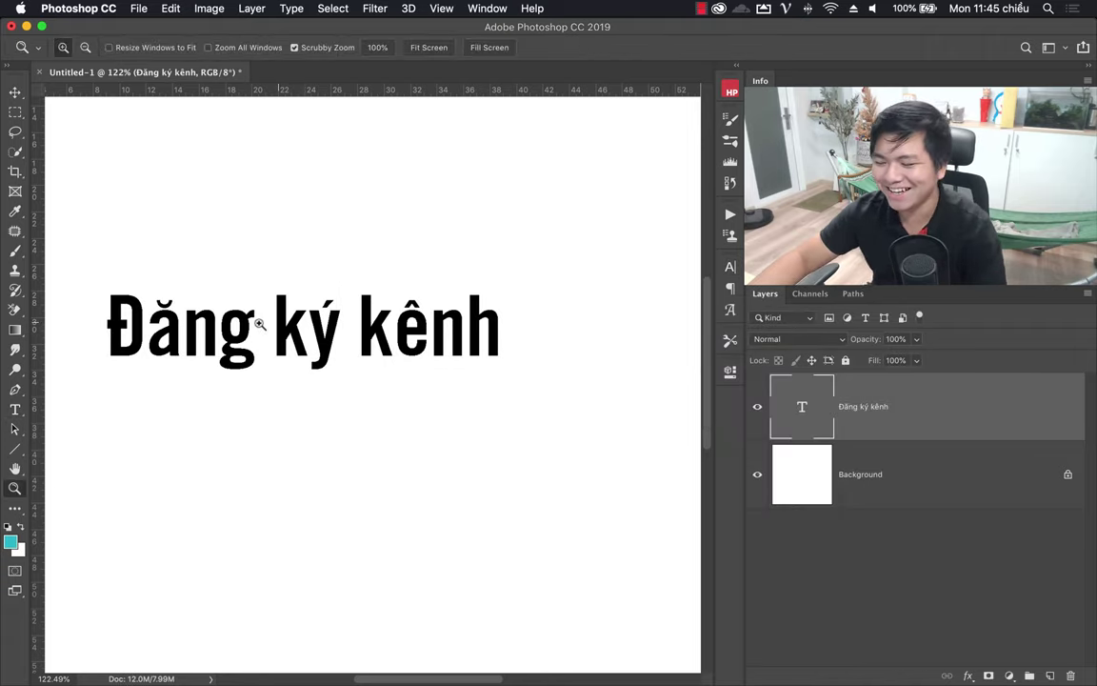
{"action": "left_click", "coordinate": [210, 343]}
{"action": "left_click", "coordinate": [279, 330]}
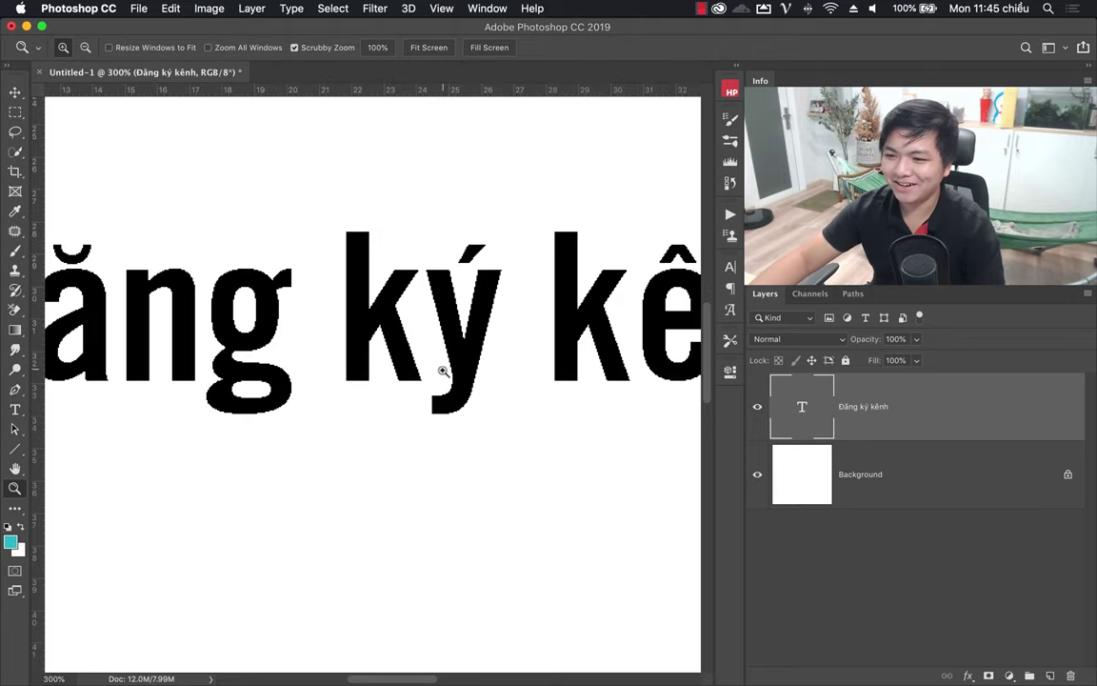
{"action": "left_click", "coordinate": [362, 330], "text": "alt"}
{"action": "left_click", "coordinate": [352, 336], "text": "alt"}
{"action": "left_click", "coordinate": [364, 334]}
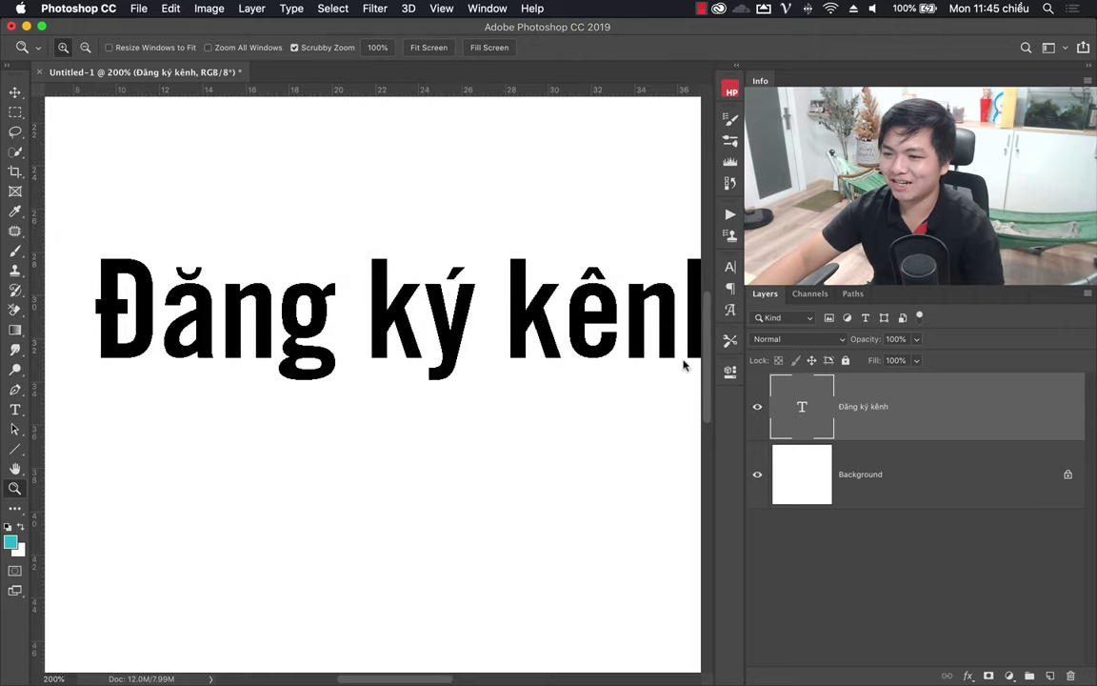
{"action": "left_click", "coordinate": [16, 409]}
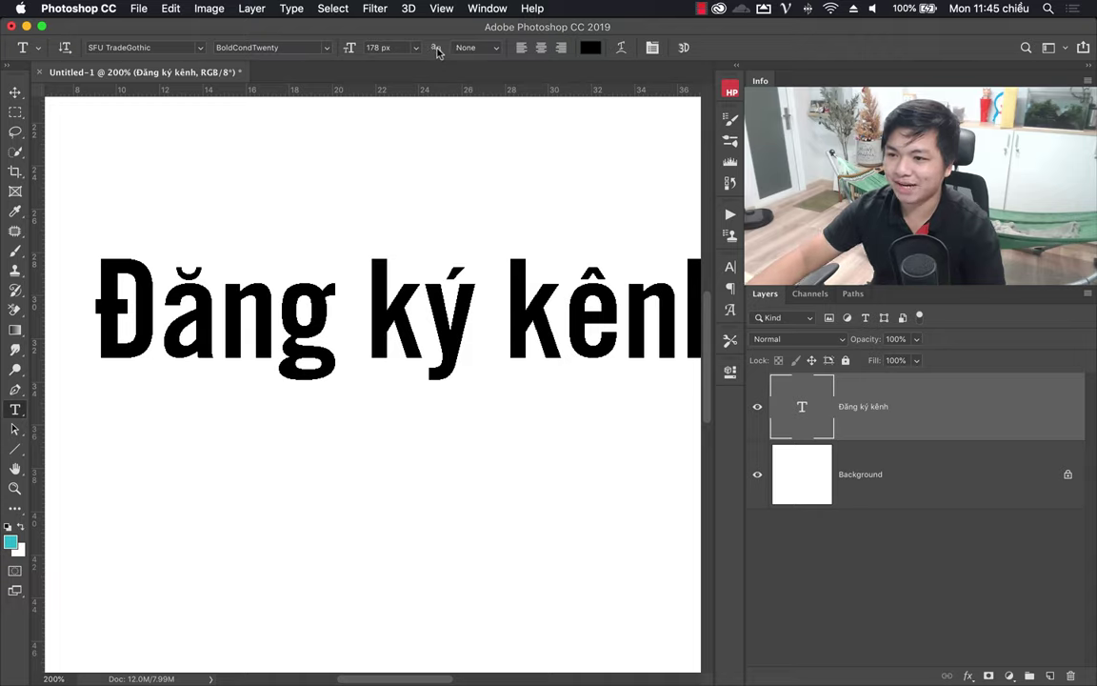
{"action": "left_click", "coordinate": [466, 47]}
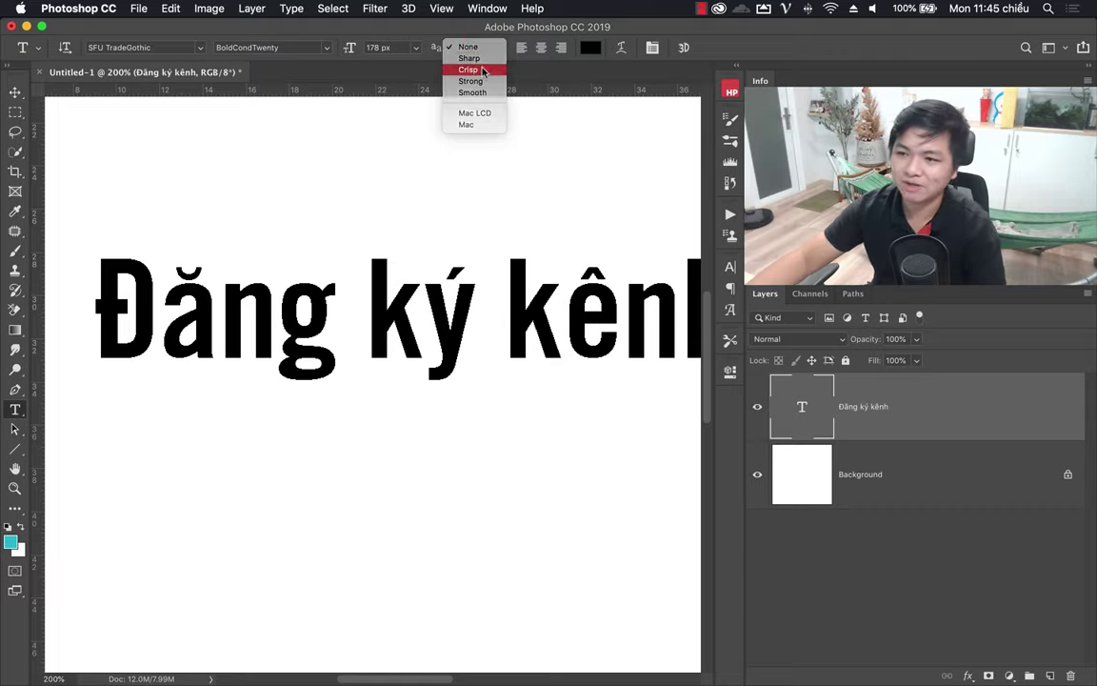
{"action": "left_click", "coordinate": [469, 69]}
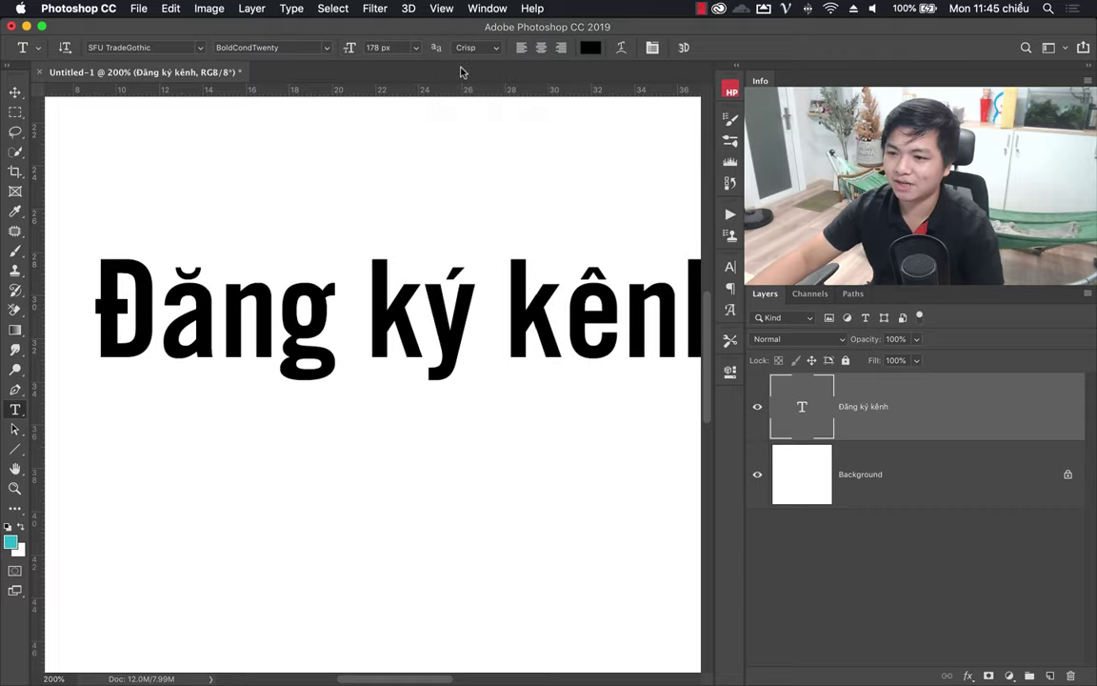
- At 400% zoom, compare None, Sharp, Crisp and Strong anti-aliasing, ending on Crisp
{"action": "left_click", "coordinate": [14, 487]}
{"action": "left_click", "coordinate": [392, 332]}
{"action": "left_click", "coordinate": [485, 300]}
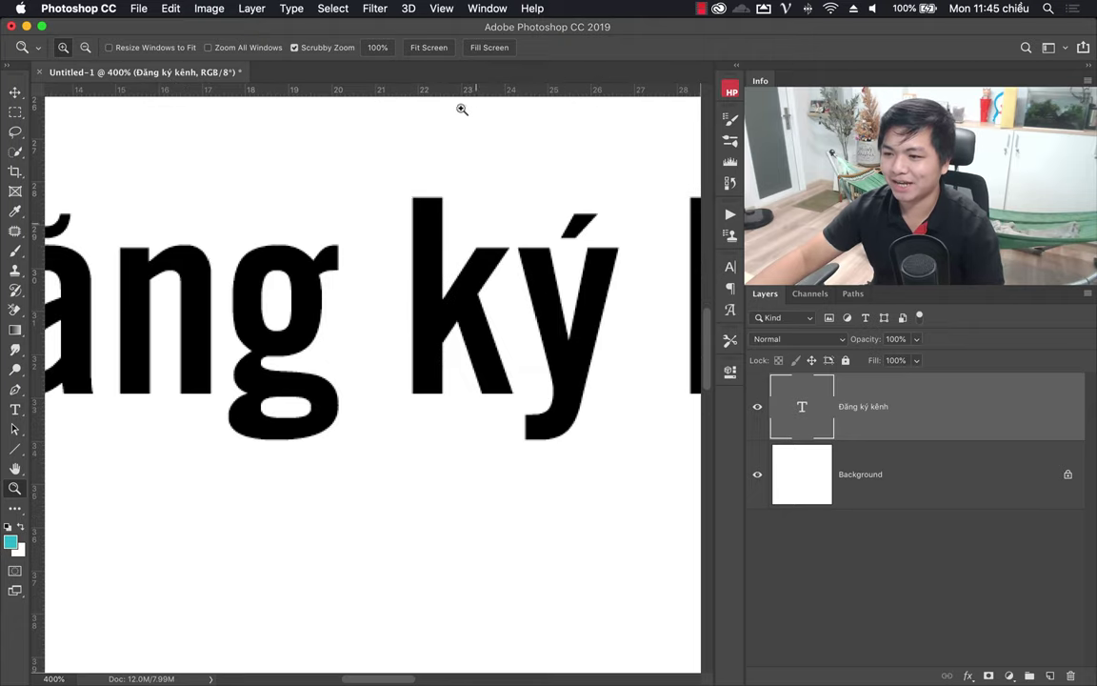
{"action": "left_click", "coordinate": [15, 410]}
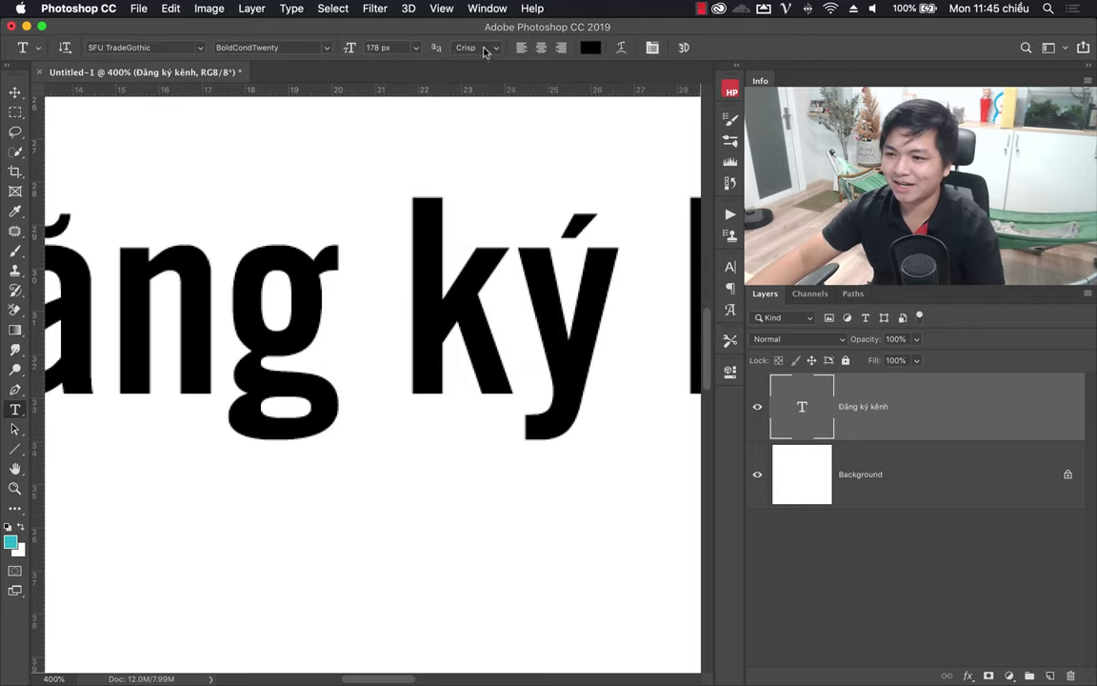
{"action": "left_click", "coordinate": [467, 47]}
{"action": "left_click", "coordinate": [485, 26]}
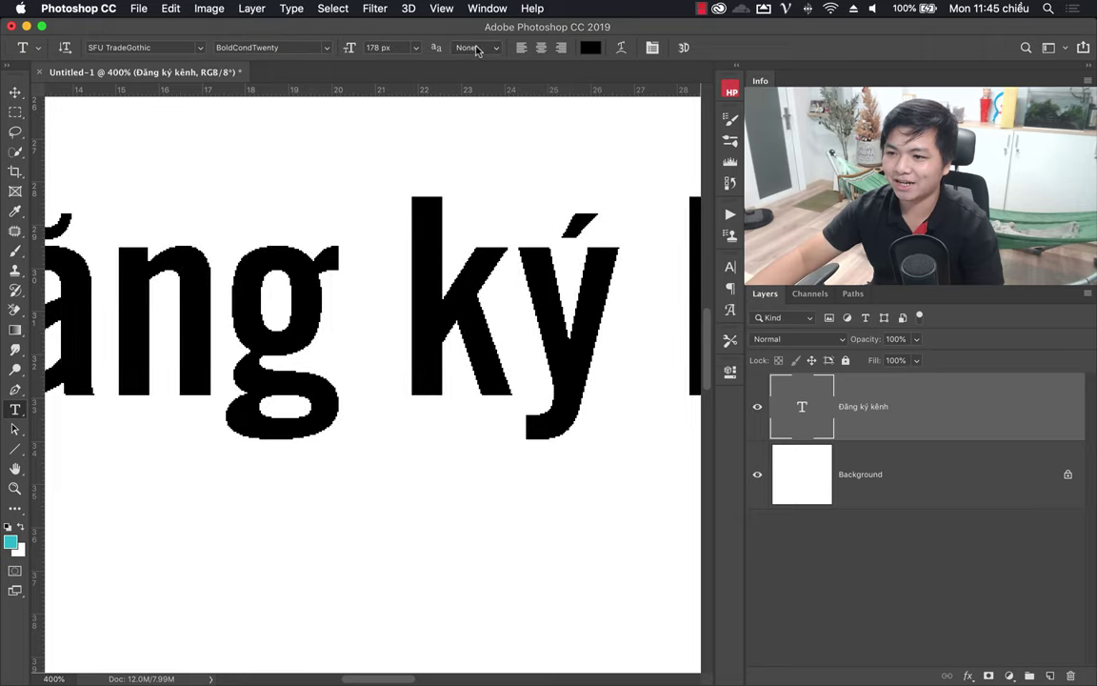
{"action": "left_click", "coordinate": [467, 47]}
{"action": "left_click", "coordinate": [476, 59]}
{"action": "left_click", "coordinate": [484, 48]}
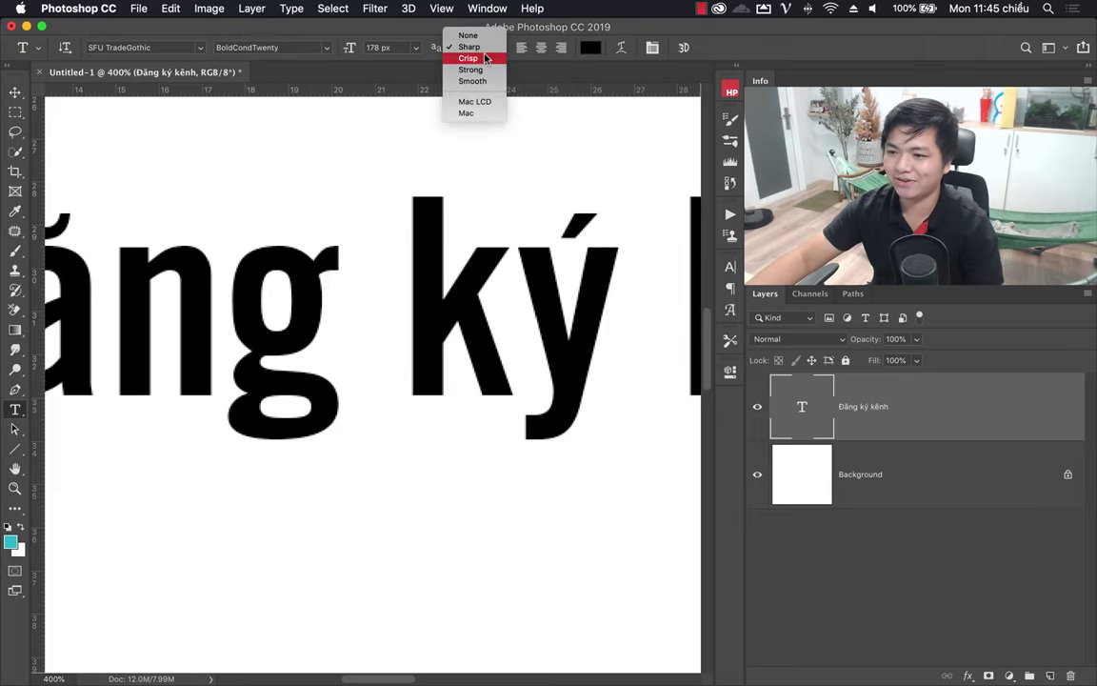
{"action": "left_click", "coordinate": [486, 59]}
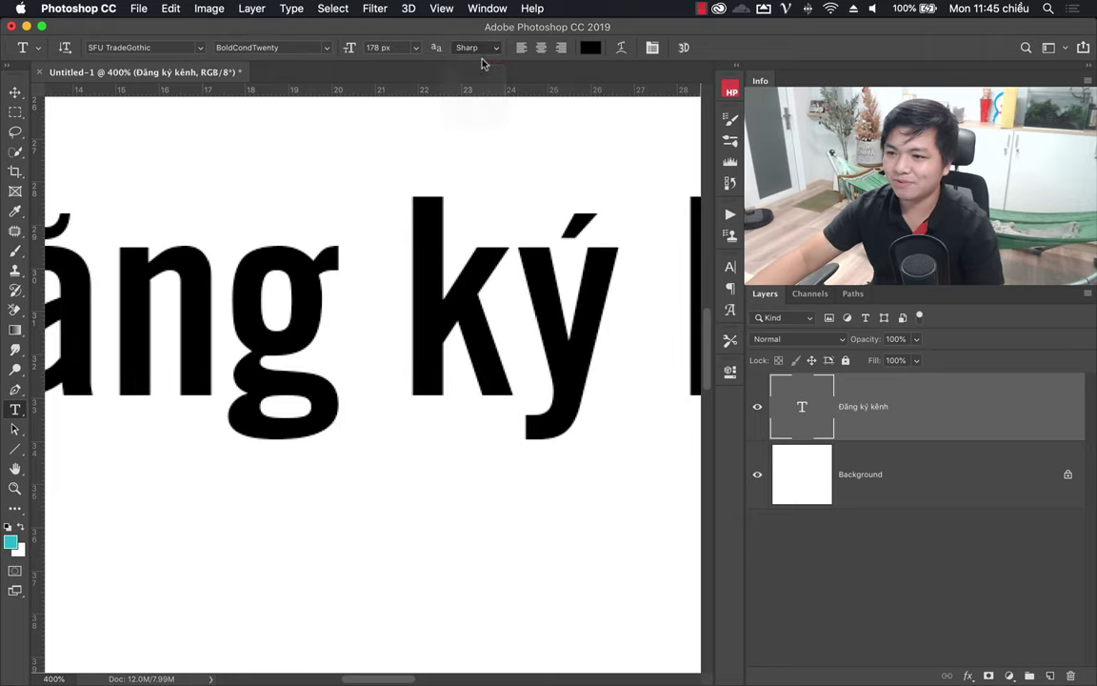
{"action": "left_click", "coordinate": [469, 48]}
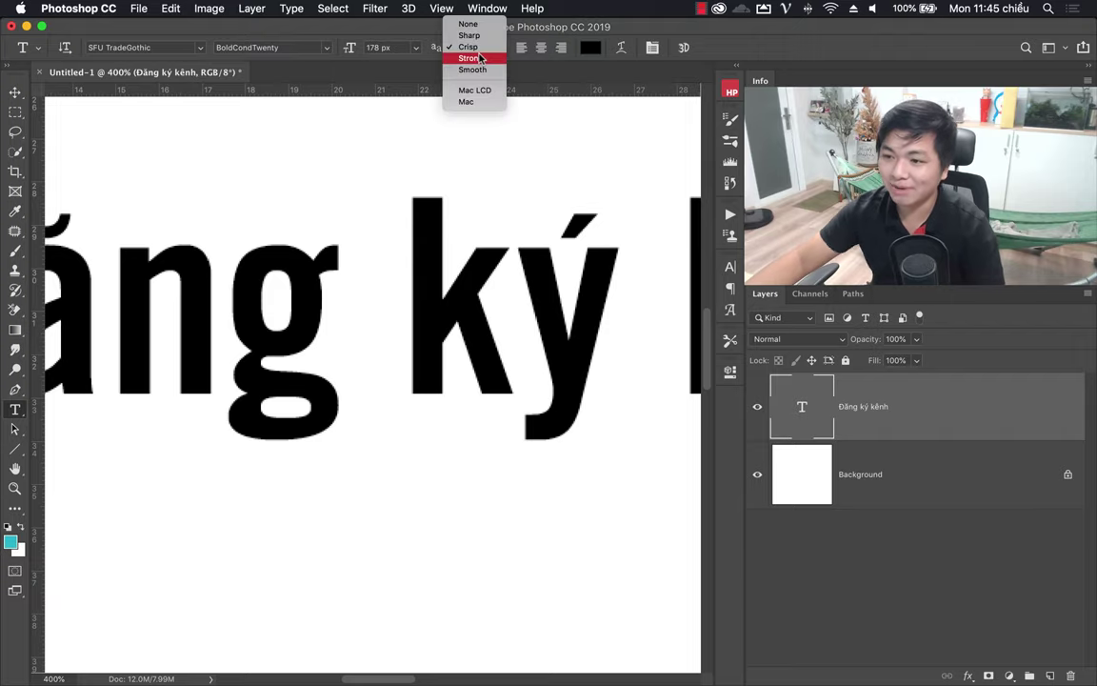
{"action": "left_click", "coordinate": [481, 59]}
{"action": "left_click", "coordinate": [484, 52]}
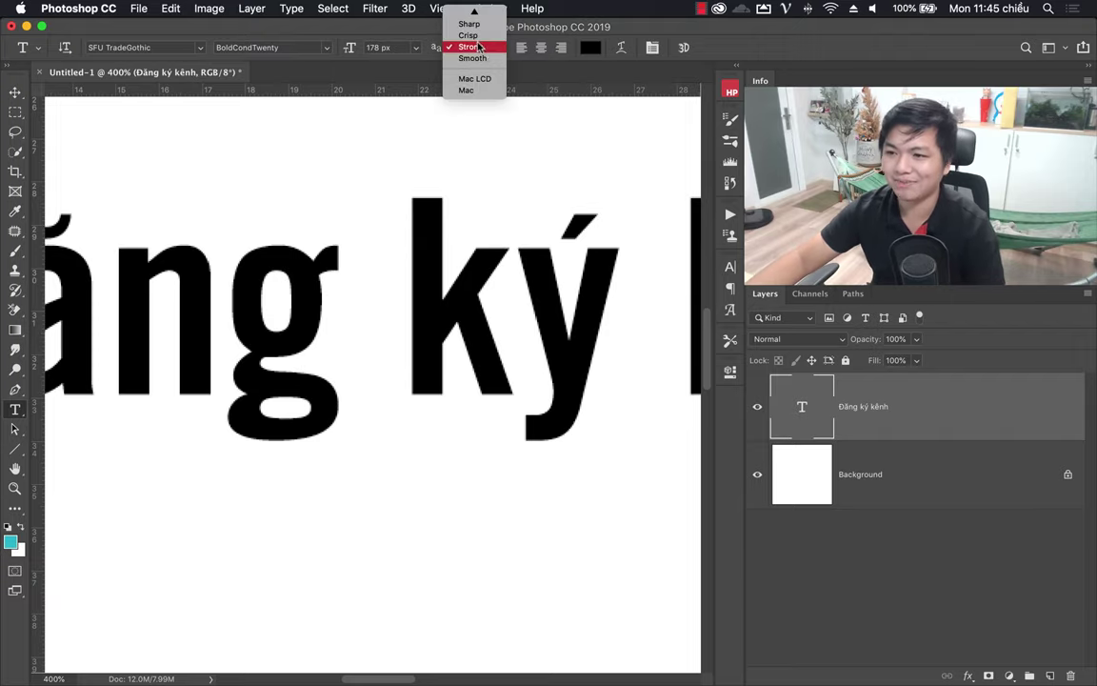
{"action": "left_click", "coordinate": [468, 35]}
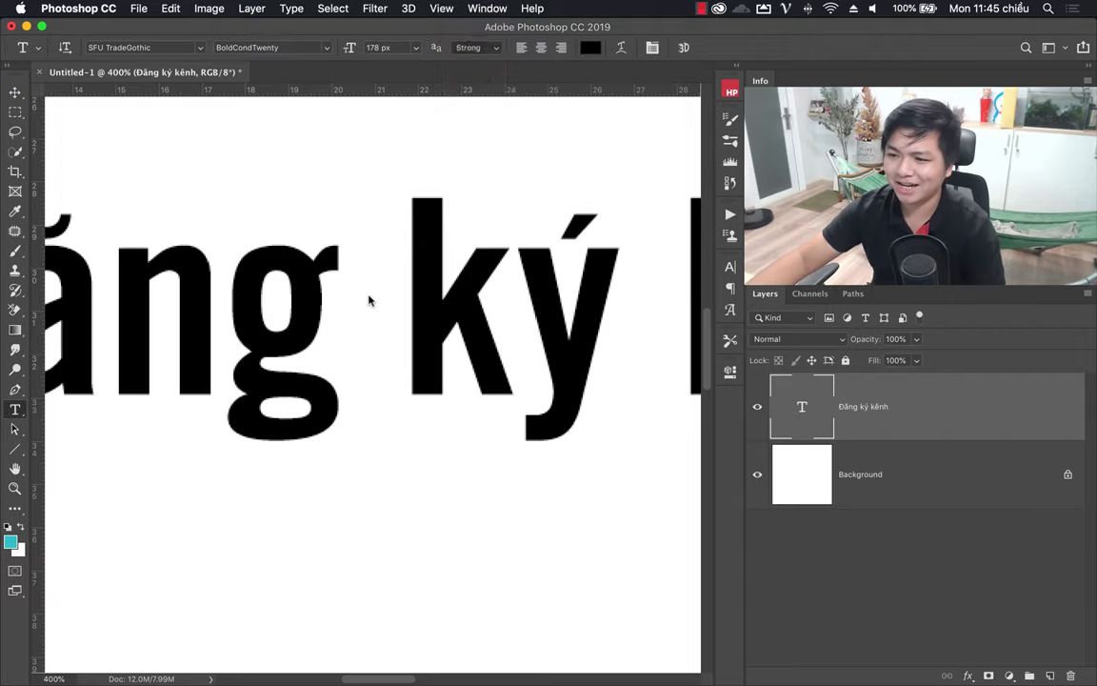
- Zoom back out to view the whole headline near actual size
{"action": "left_click", "coordinate": [14, 487]}
{"action": "left_click_drag", "start_coordinate": [333, 394], "coordinate": [233, 443]}
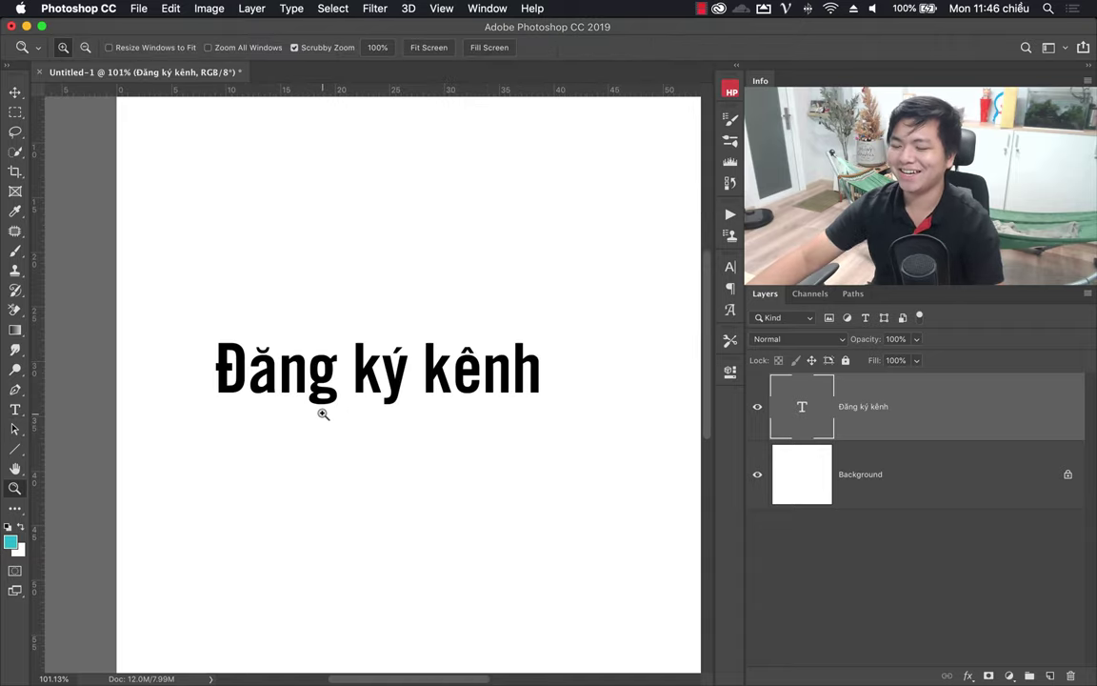
{"action": "mouse_move", "coordinate": [321, 416]}
{"action": "left_mouse_down"}
{"action": "mouse_move", "coordinate": [362, 385]}
{"action": "mouse_move", "coordinate": [354, 401]}
{"action": "mouse_move", "coordinate": [374, 380]}
{"action": "mouse_move", "coordinate": [441, 362]}
{"action": "mouse_move", "coordinate": [399, 404]}
{"action": "mouse_move", "coordinate": [404, 379]}
{"action": "mouse_move", "coordinate": [321, 391]}
{"action": "left_mouse_up"}
- Delete the headline layer, set type size to 72 px, and close Untitled-1 without saving
{"action": "key", "text": "Delete"}
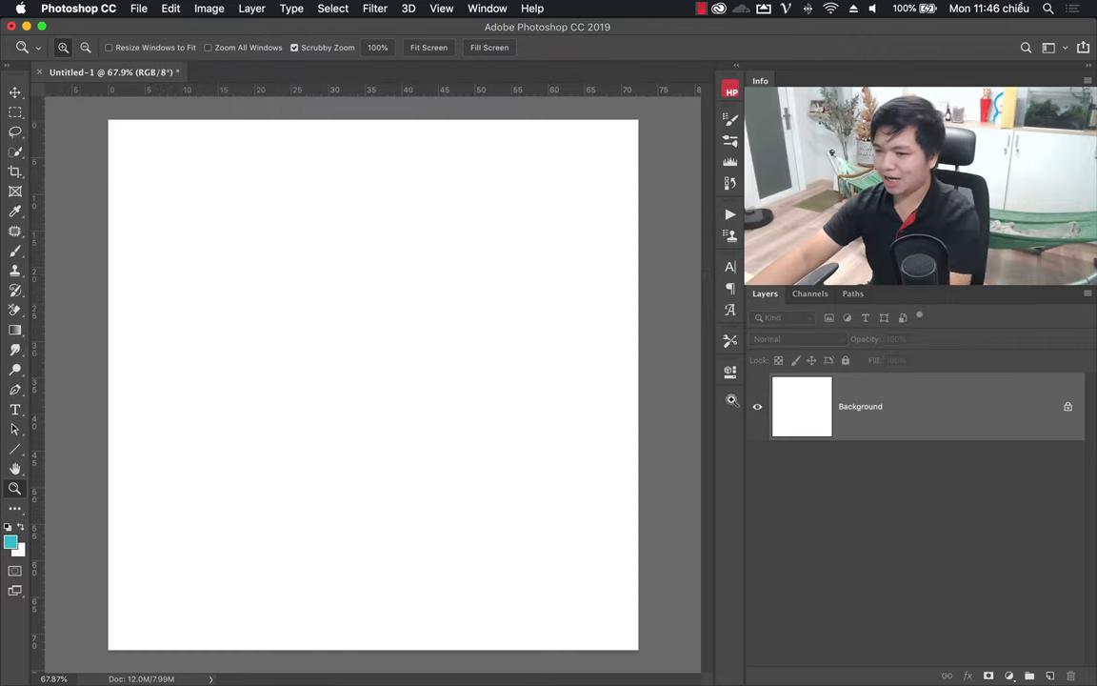
{"action": "left_click", "coordinate": [14, 410]}
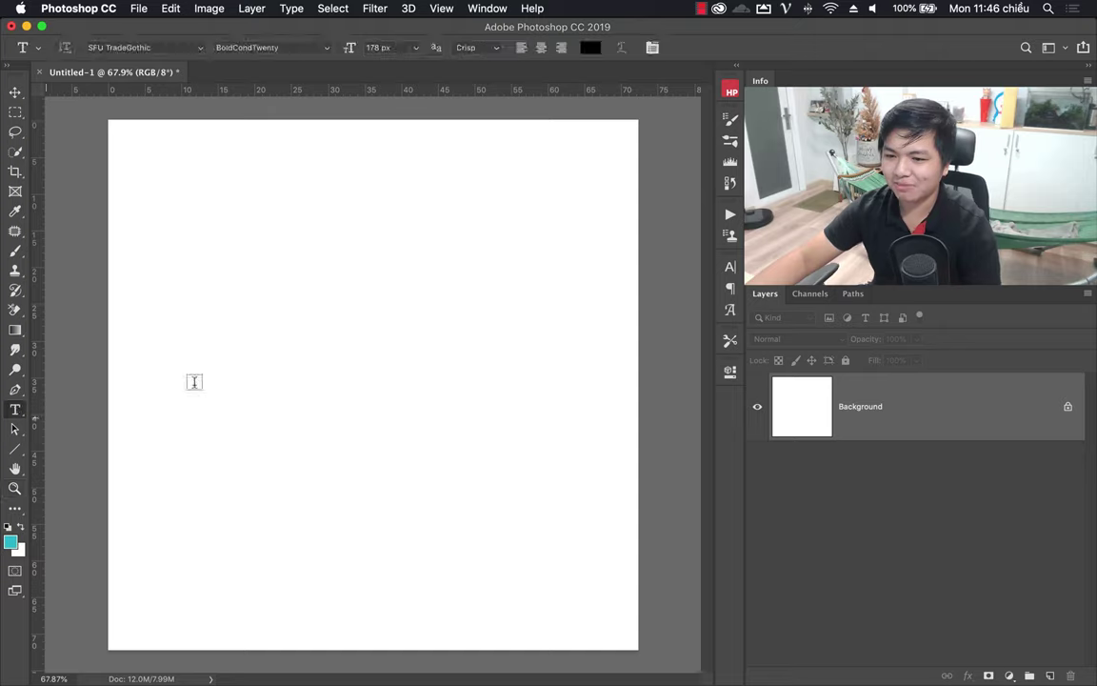
{"action": "left_click", "coordinate": [416, 47]}
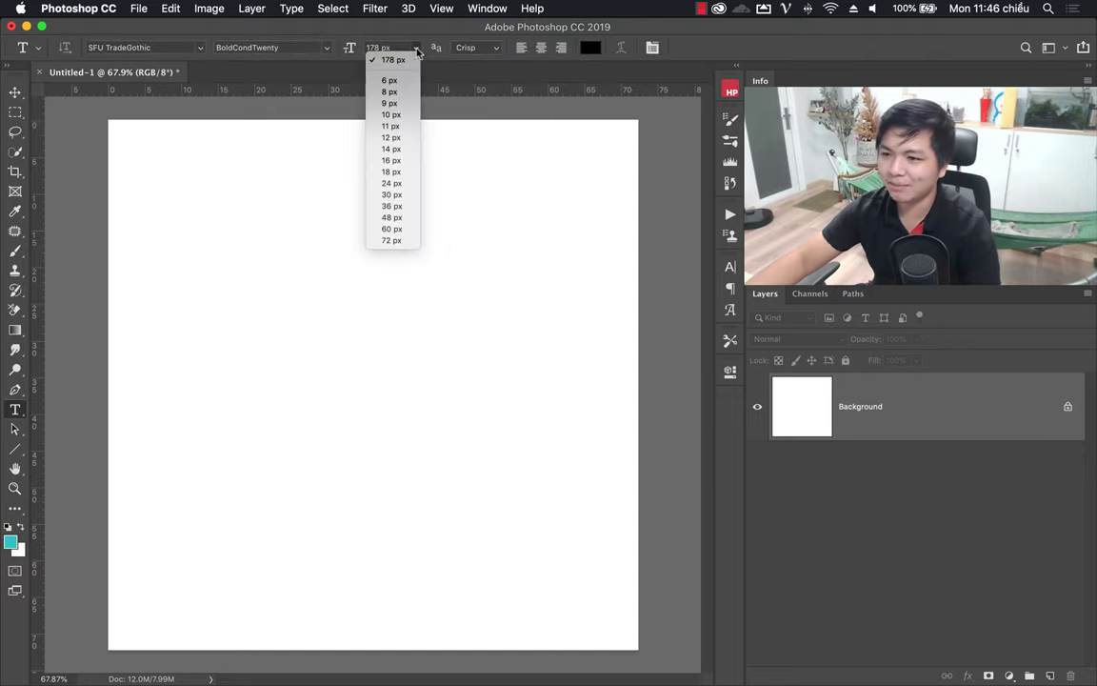
{"action": "left_click", "coordinate": [404, 241]}
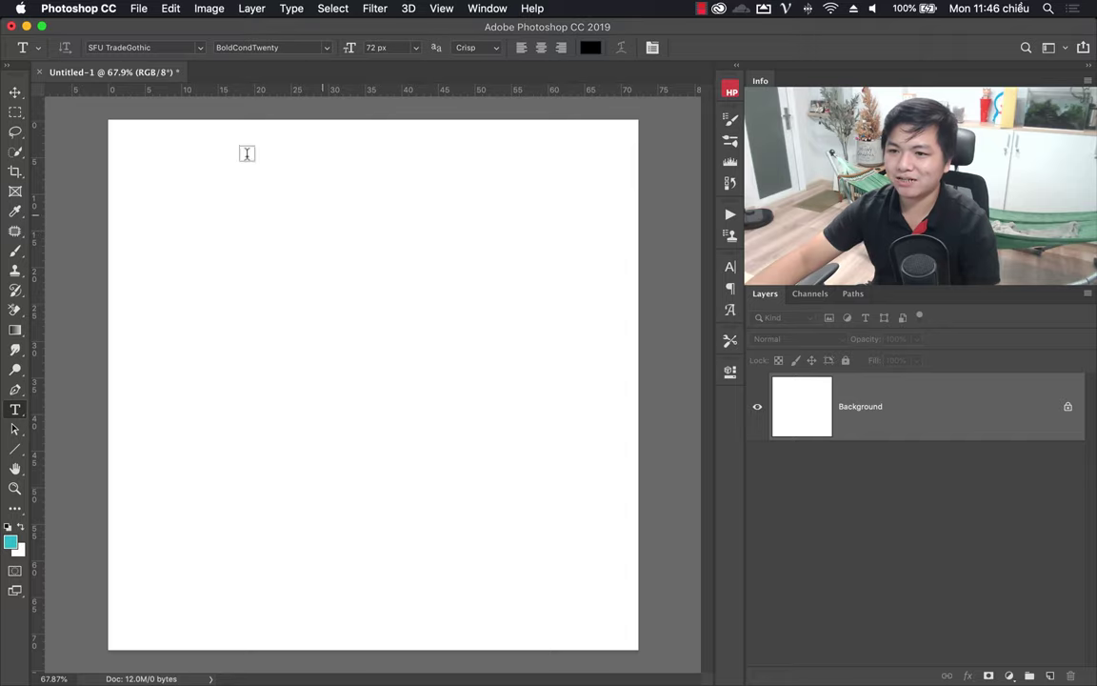
{"action": "left_click", "coordinate": [40, 73]}
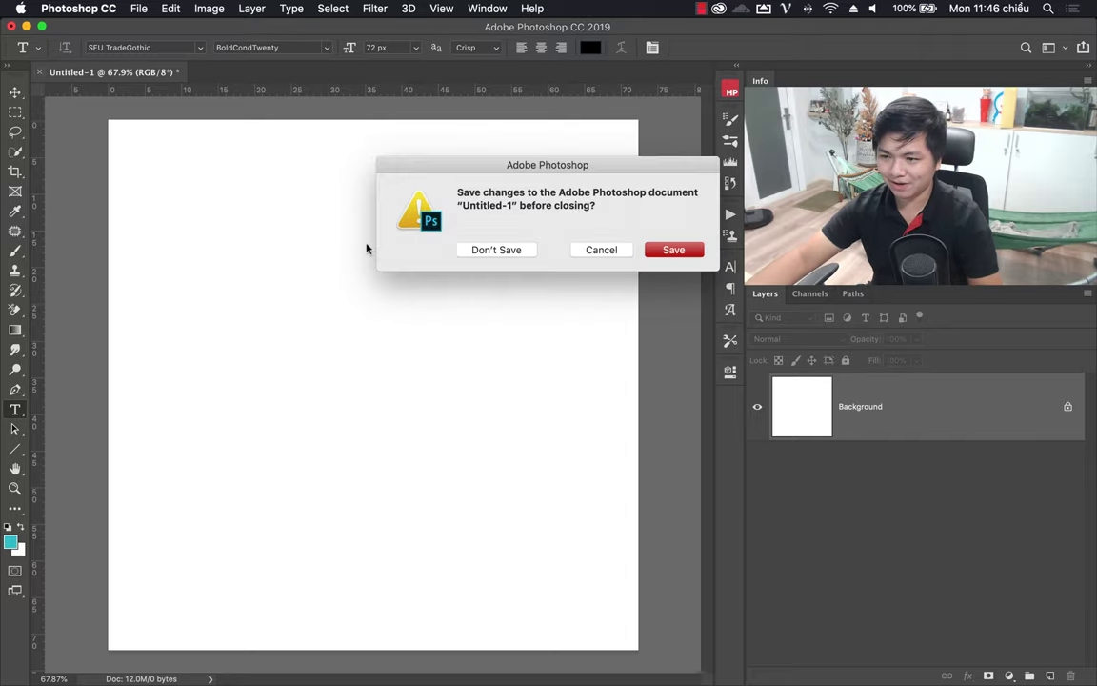
{"action": "left_click", "coordinate": [497, 248]}
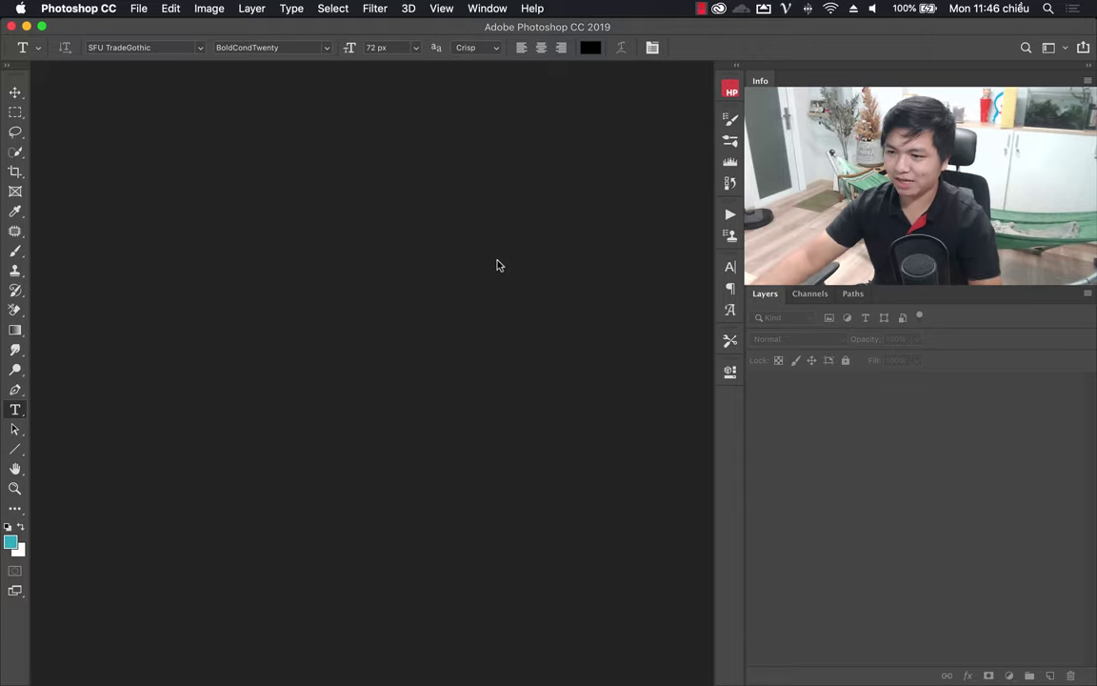
- Create a new 10000 × 5000 px document at 72 Pixels/Inch
{"action": "left_click", "coordinate": [138, 9]}
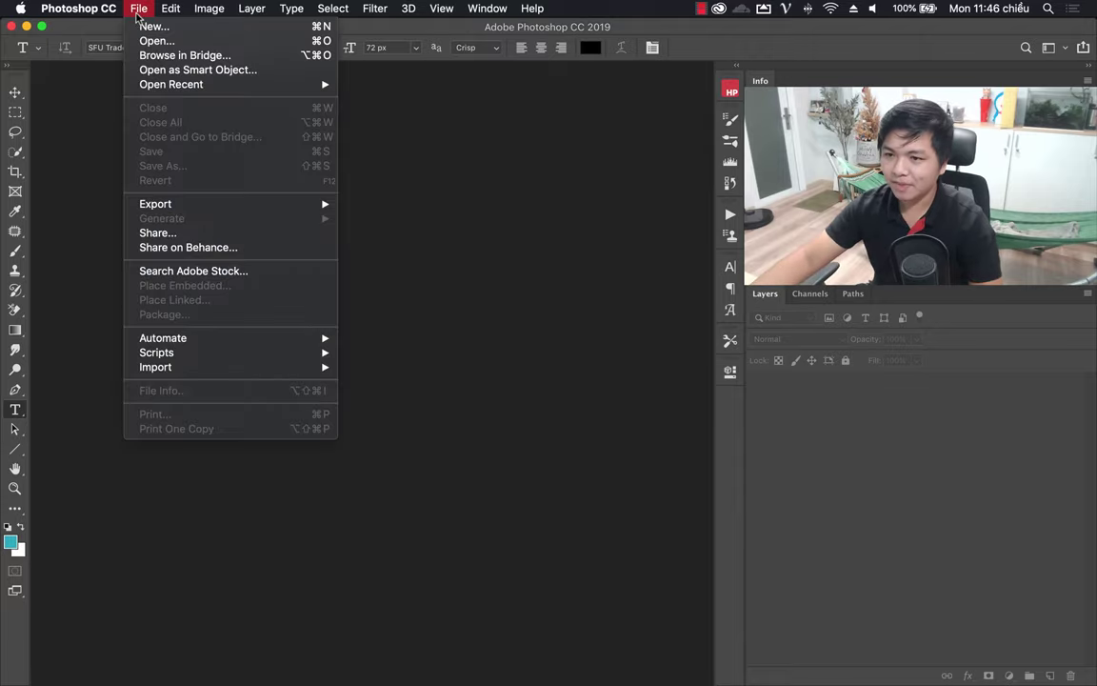
{"action": "left_click", "coordinate": [152, 26]}
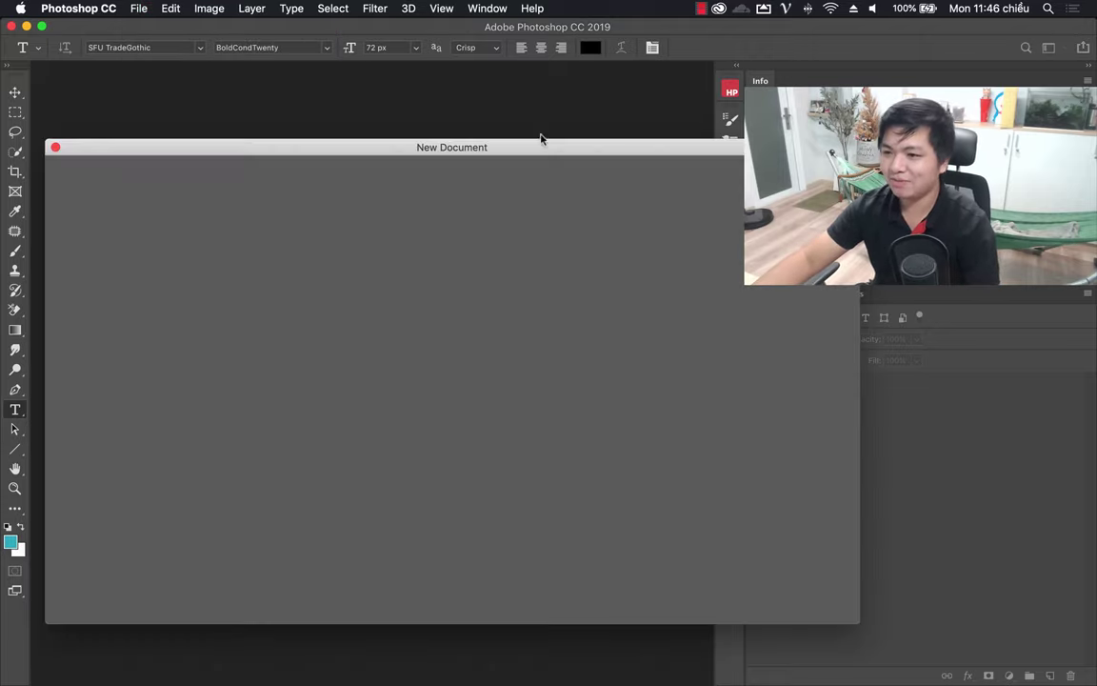
{"action": "left_click_drag", "start_coordinate": [539, 153], "coordinate": [534, 297]}
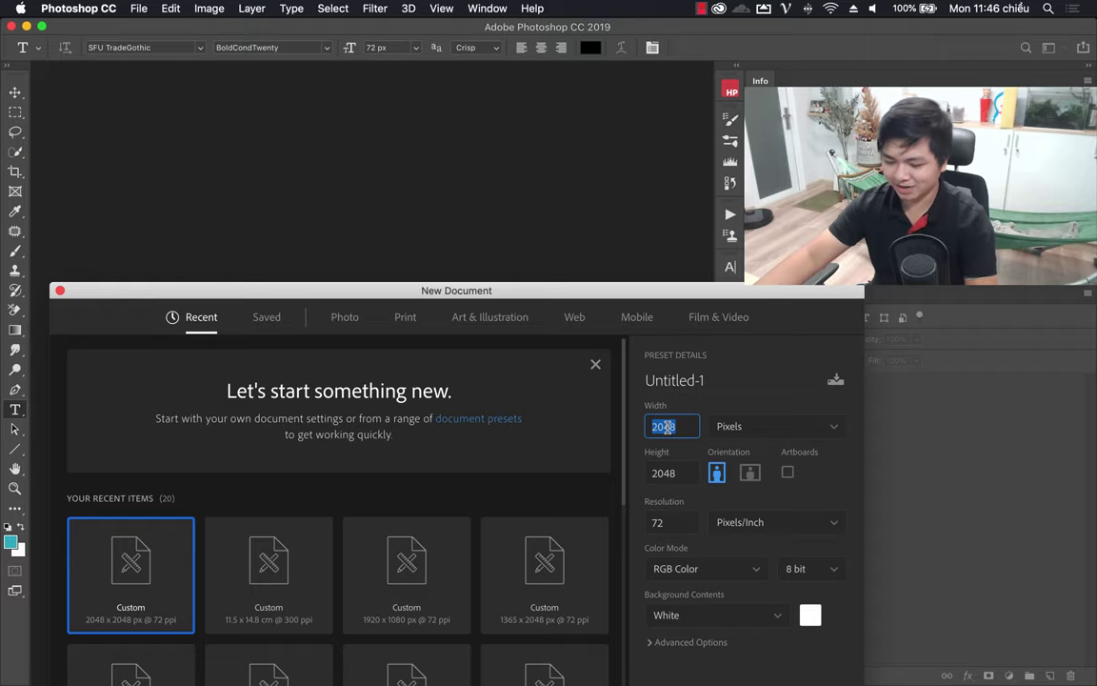
{"action": "type", "text": "10000"}
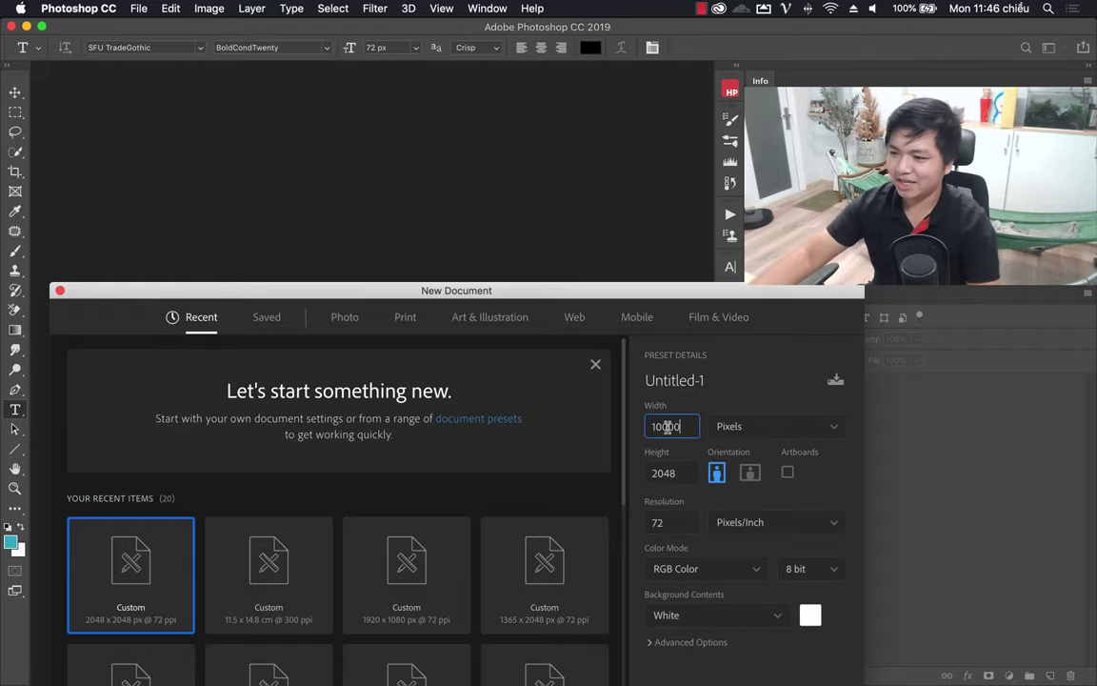
{"action": "double_click", "coordinate": [673, 474]}
{"action": "type", "text": "5000"}
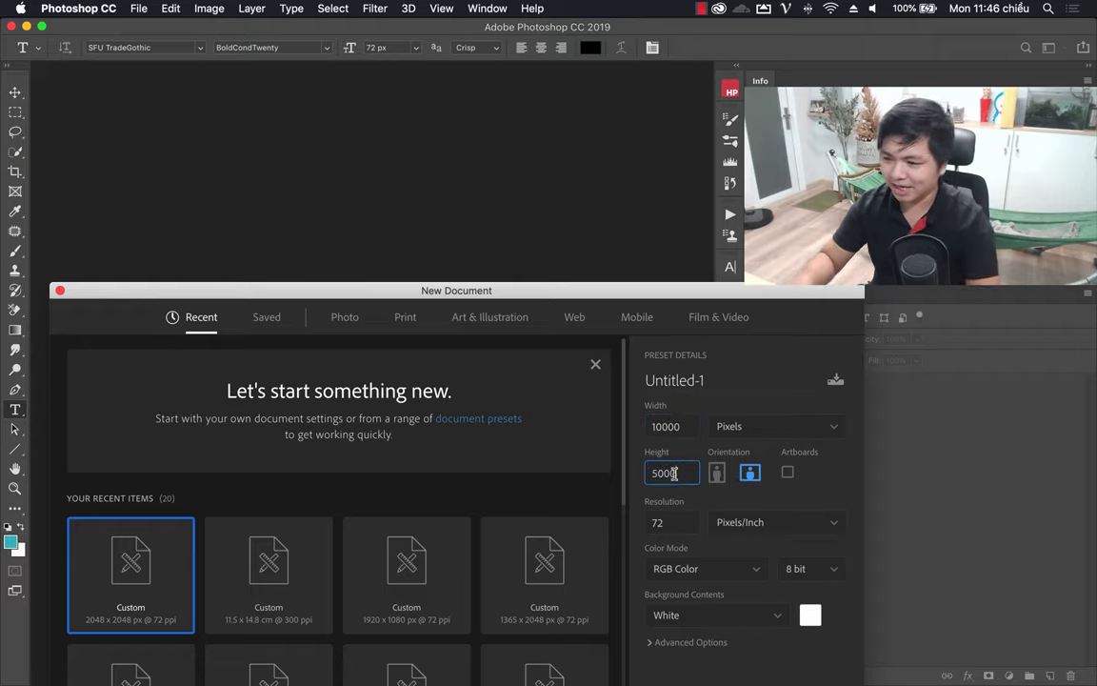
{"action": "mouse_move", "coordinate": [547, 292]}
{"action": "left_mouse_down"}
{"action": "mouse_move", "coordinate": [434, 231]}
{"action": "mouse_move", "coordinate": [380, 168]}
{"action": "left_mouse_up"}
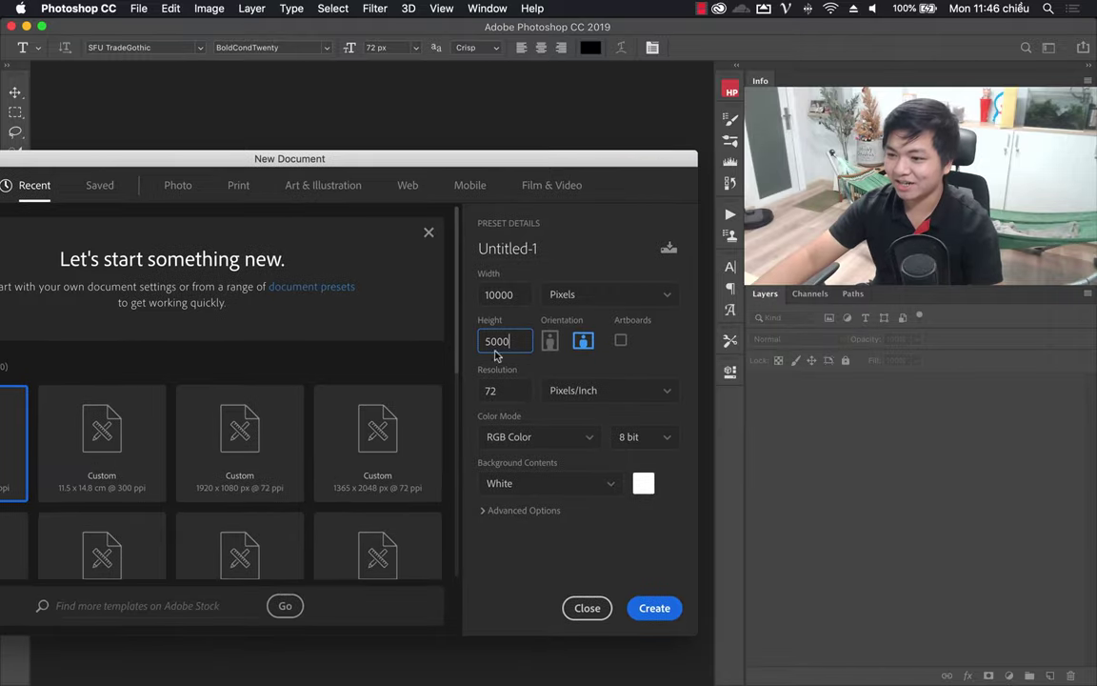
{"action": "left_click", "coordinate": [590, 398]}
{"action": "left_click", "coordinate": [504, 392]}
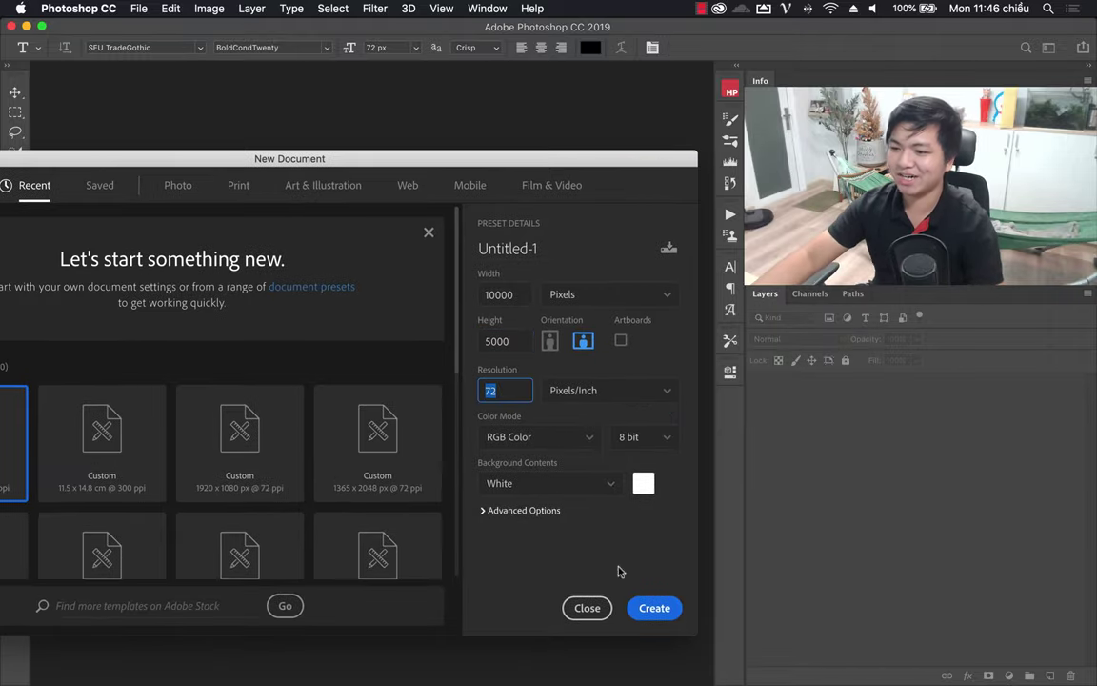
{"action": "left_click", "coordinate": [654, 607]}
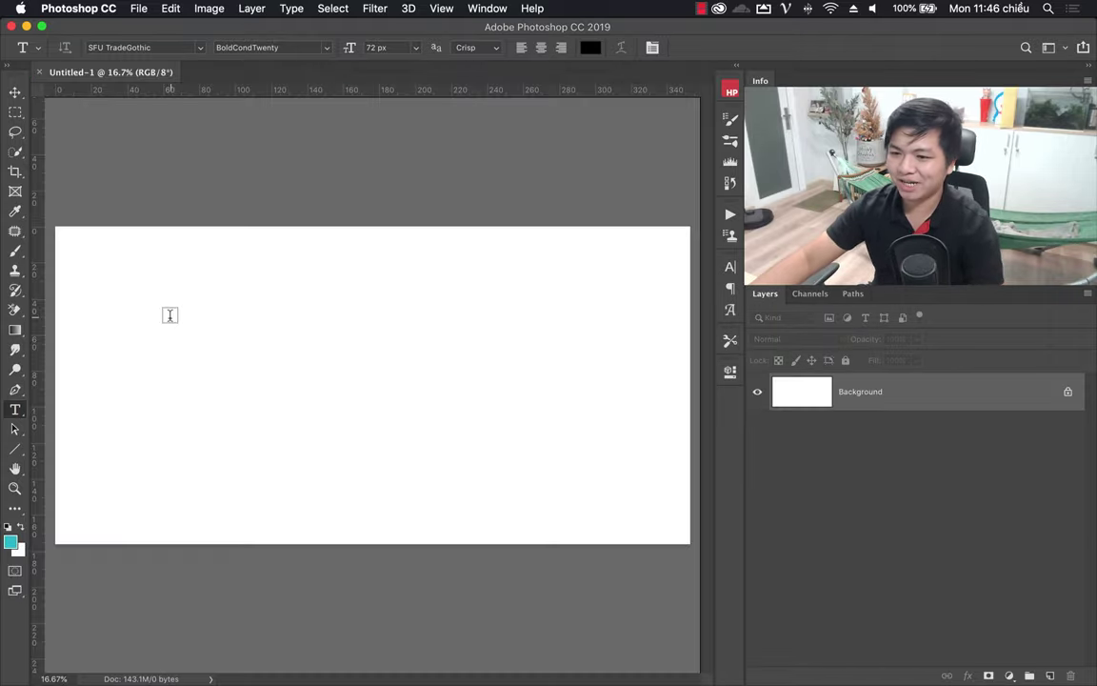
- Add a small 72 px text layer to the canvas and open the Image Size dialog
{"action": "left_click", "coordinate": [302, 337]}
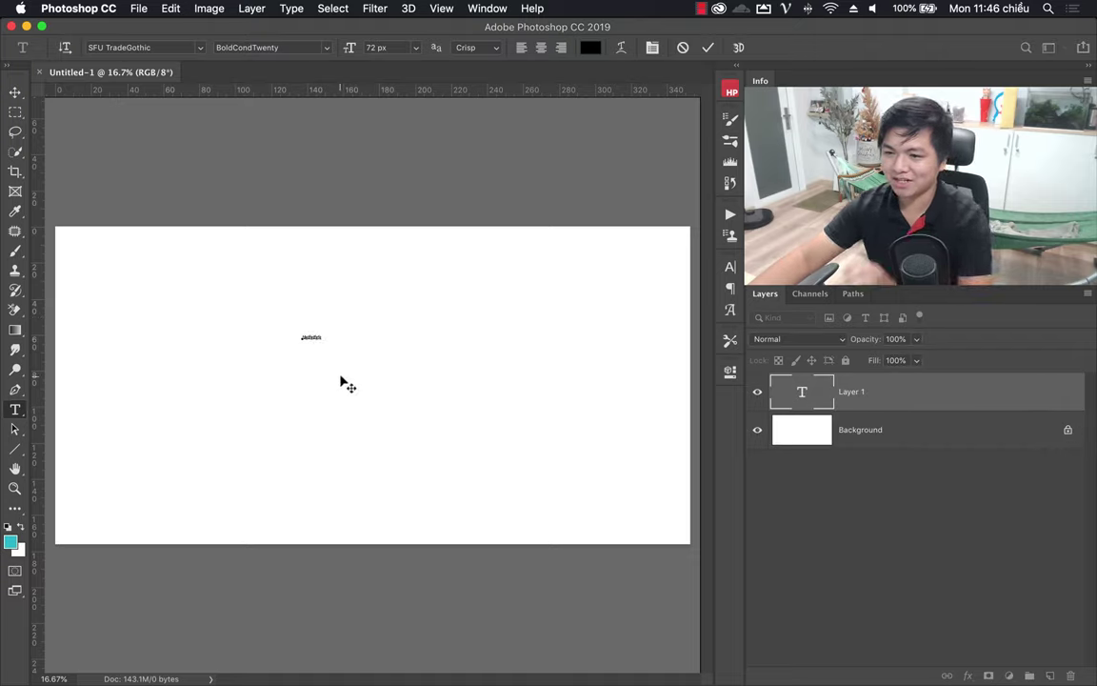
{"action": "type", "text": "text"}
{"action": "left_click", "coordinate": [902, 403]}
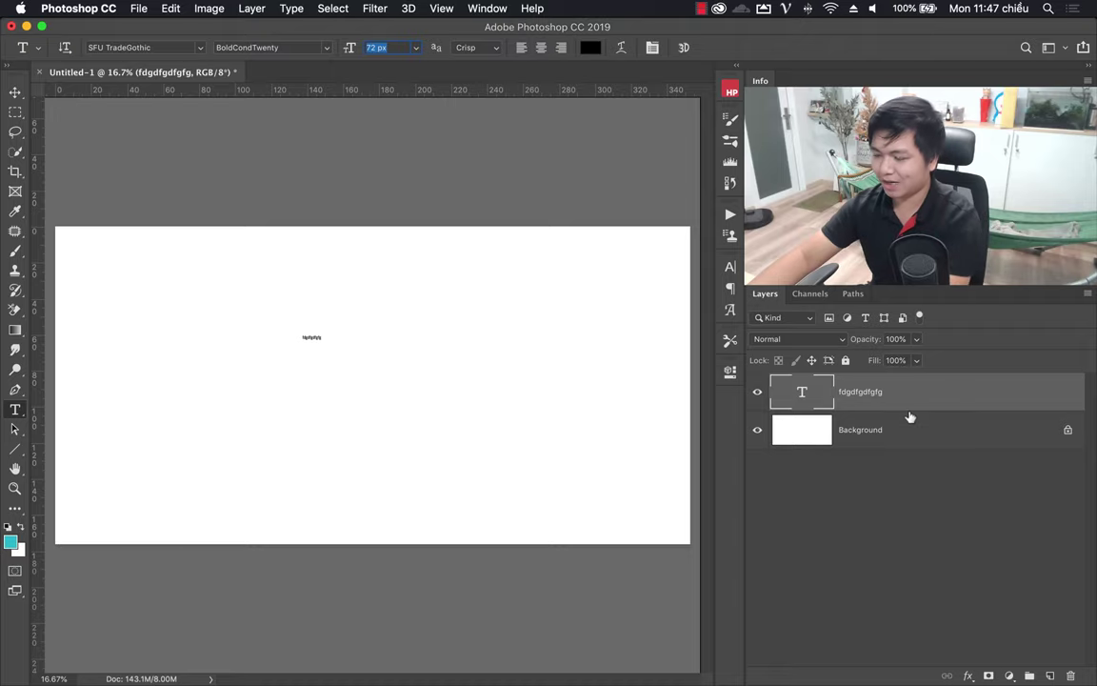
{"action": "key", "text": "BackSpace"}
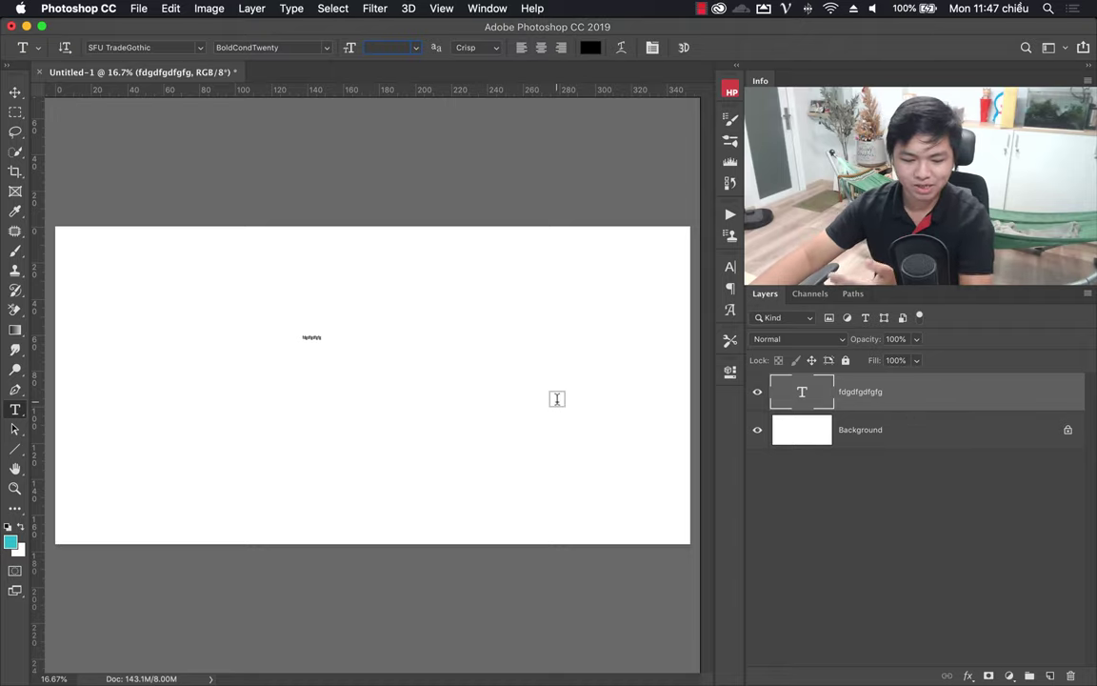
{"action": "key", "text": "ctrl+alt+i"}
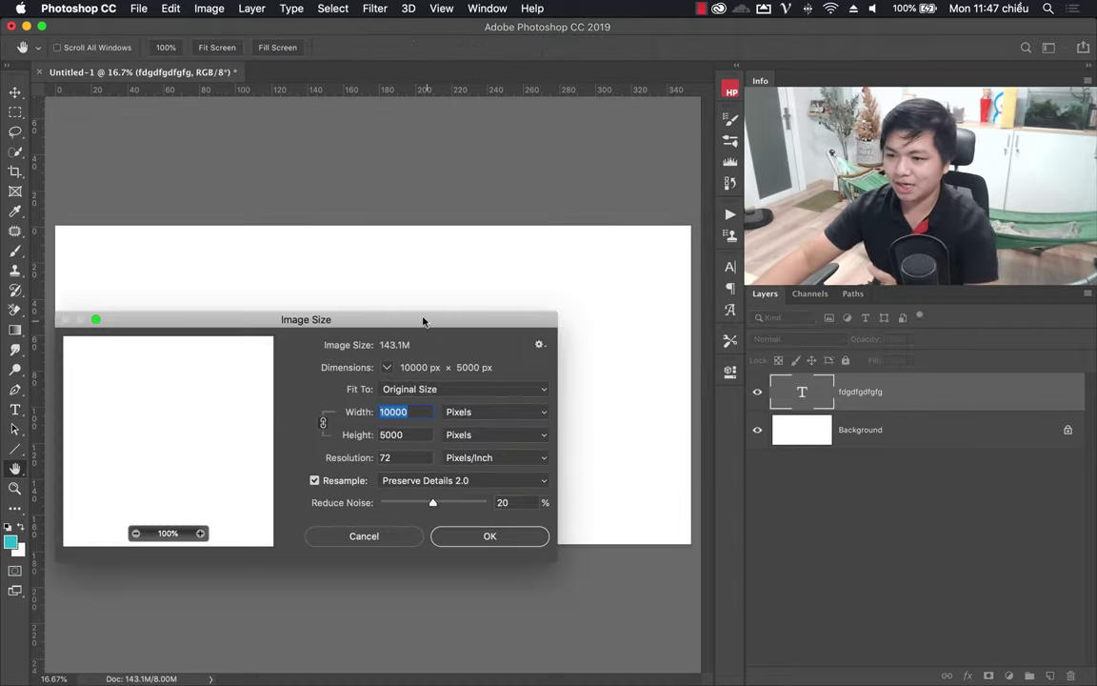
- Enter a width of 2048 px in Image Size so the height follows to 1024 px
{"action": "left_click_drag", "start_coordinate": [419, 327], "coordinate": [477, 312]}
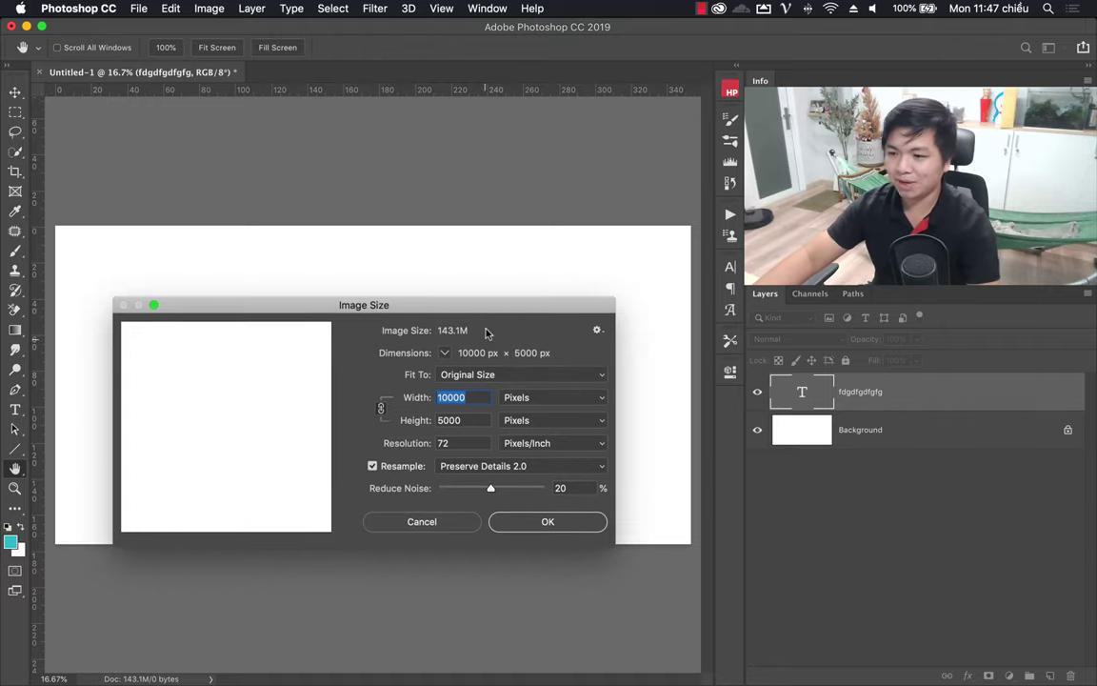
{"action": "left_click_drag", "start_coordinate": [493, 315], "coordinate": [499, 305]}
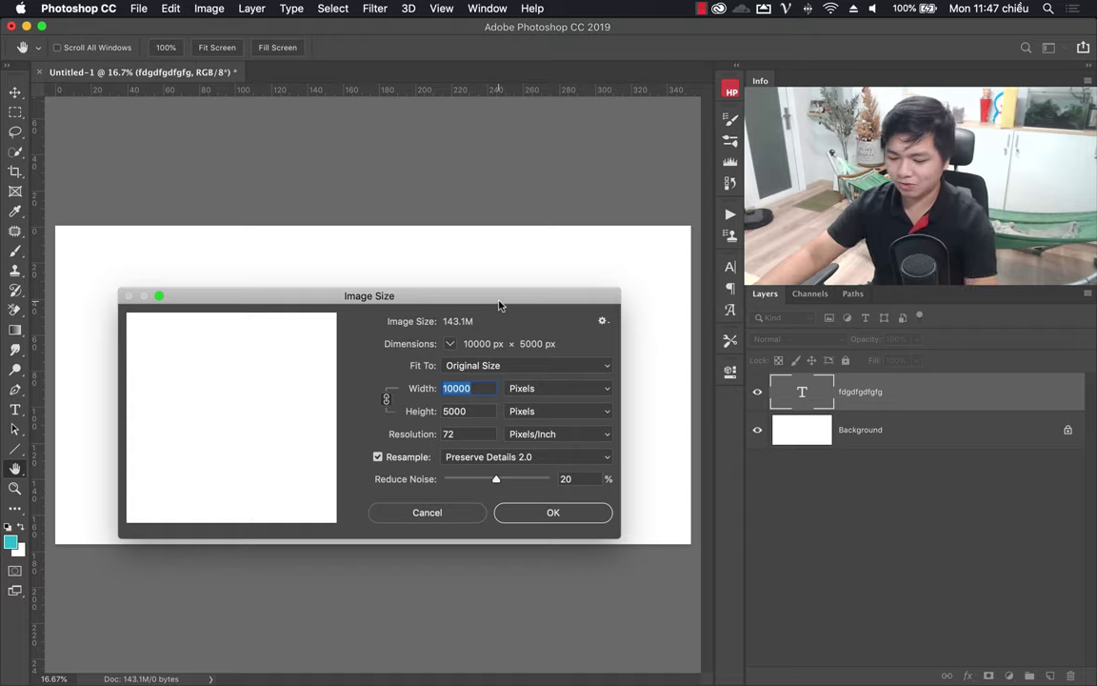
{"action": "type", "text": "24"}
{"action": "key", "text": "BackSpace"}
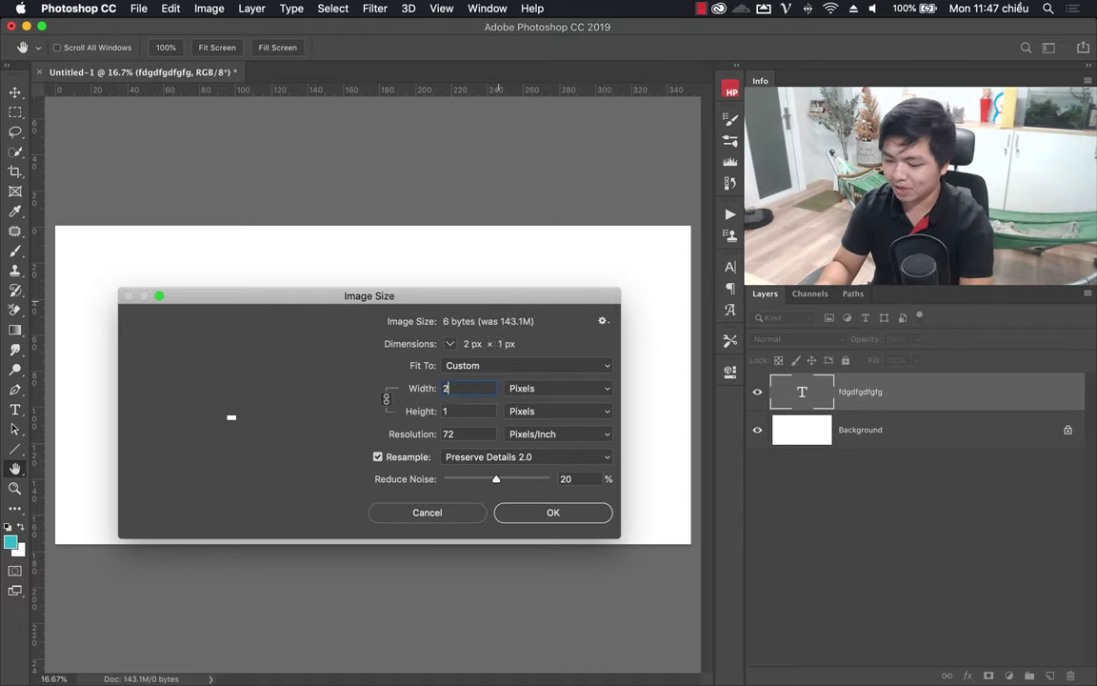
{"action": "type", "text": "048"}
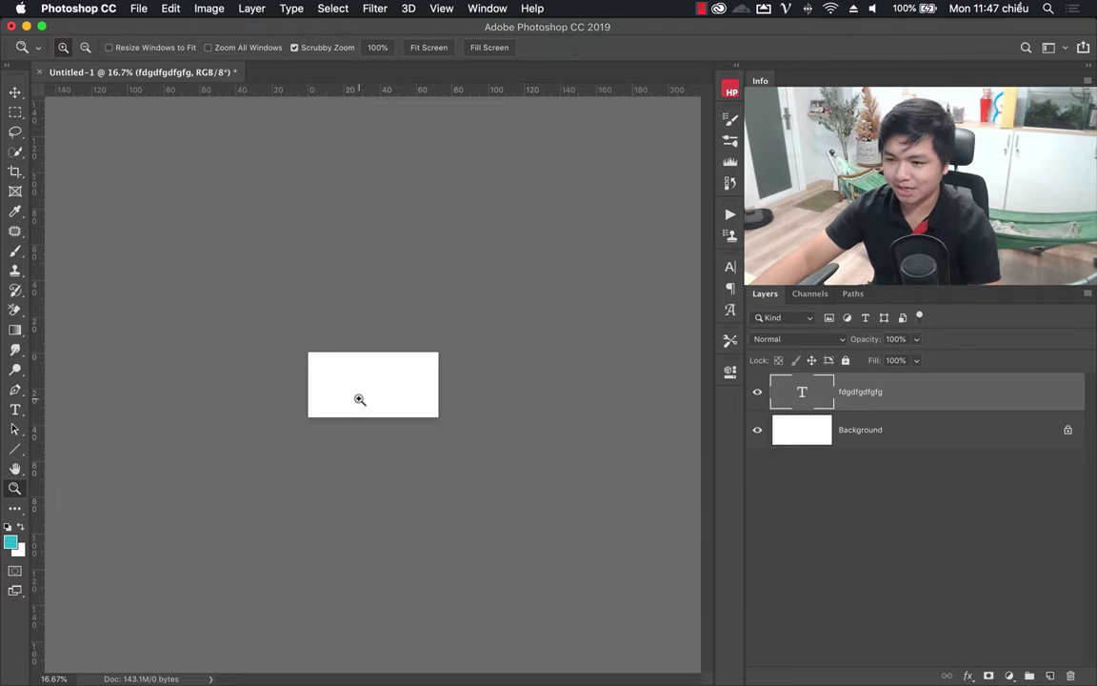
- Type a 'dfgdfgfg' line at 72 px, then resize it to 135 px
{"action": "left_click", "coordinate": [355, 399], "text": "super"}
{"action": "left_click", "coordinate": [401, 361]}
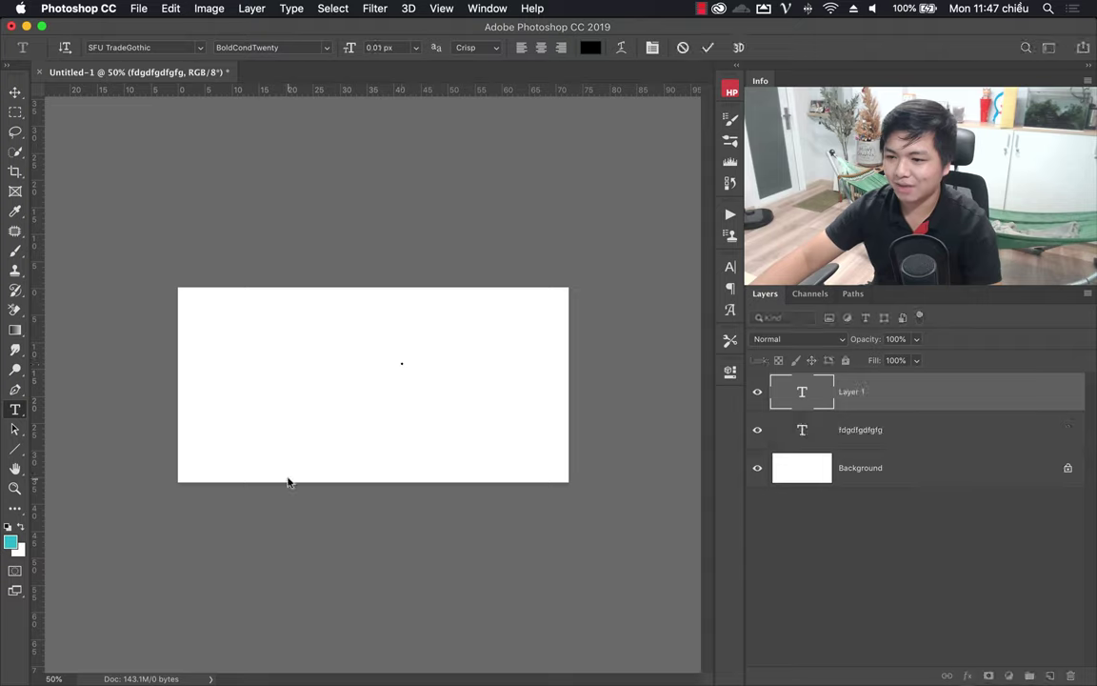
{"action": "left_click", "coordinate": [415, 47]}
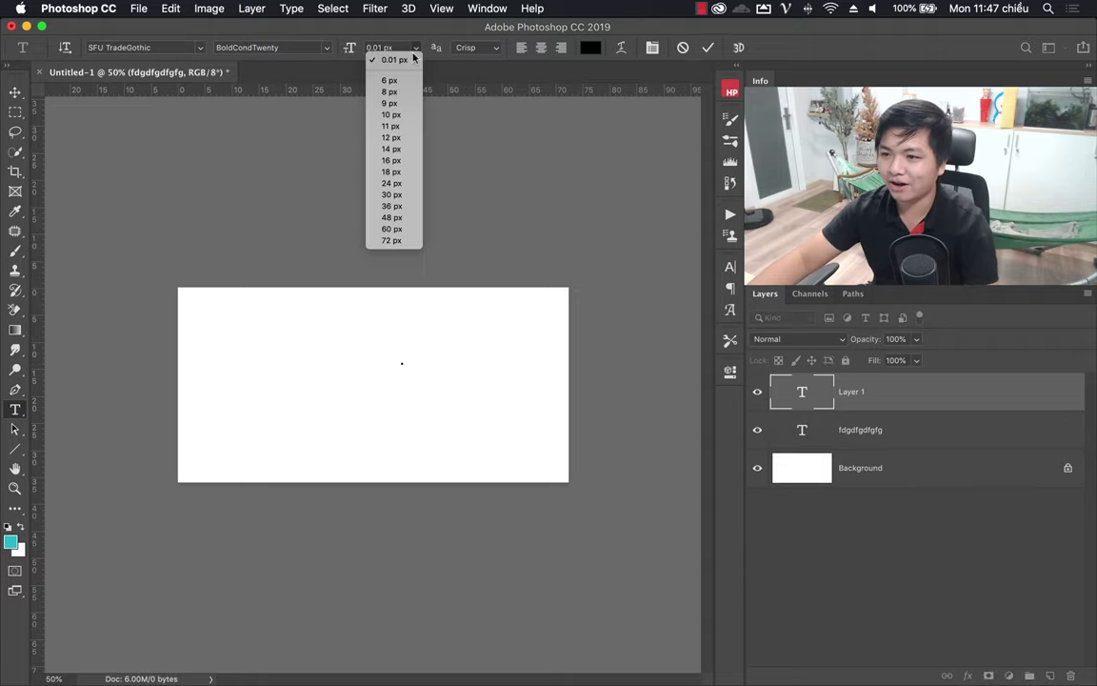
{"action": "left_click", "coordinate": [383, 238]}
{"action": "type", "text": "gdfgfg"}
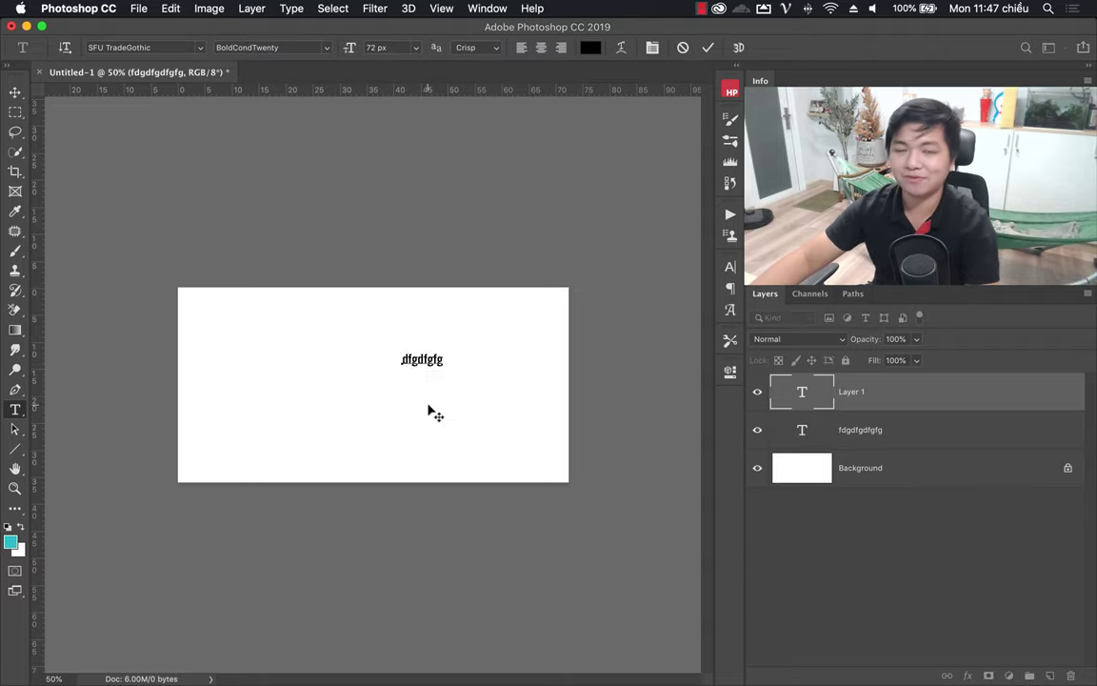
{"action": "left_click", "coordinate": [862, 392]}
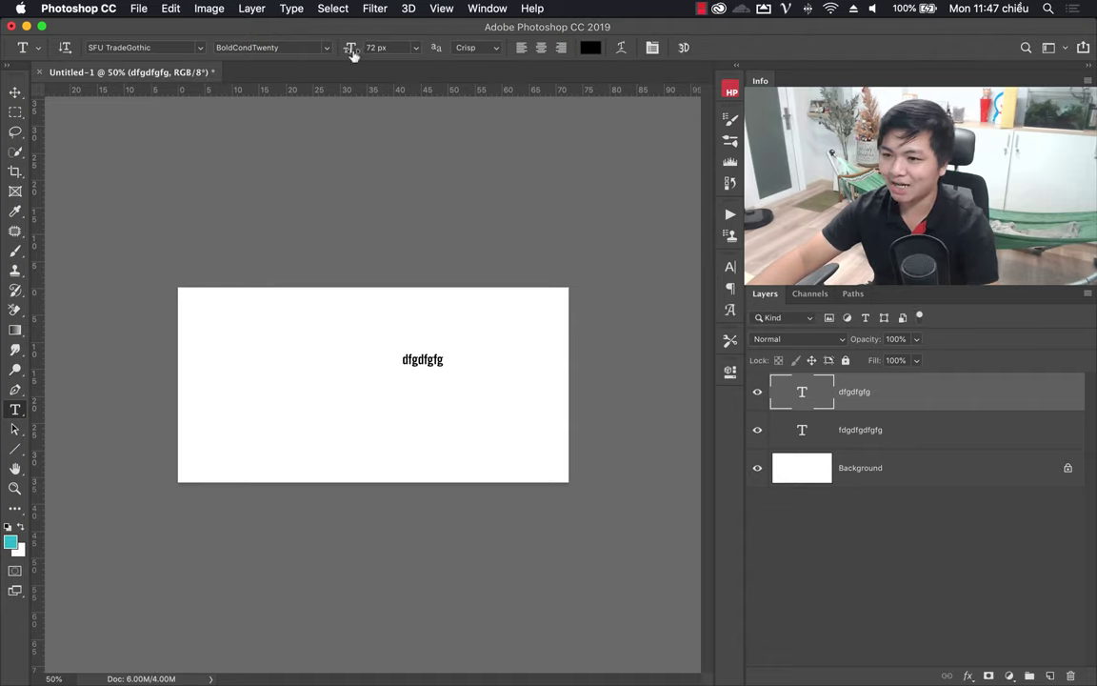
{"action": "type", "text": "135"}
{"action": "key", "text": "Return"}
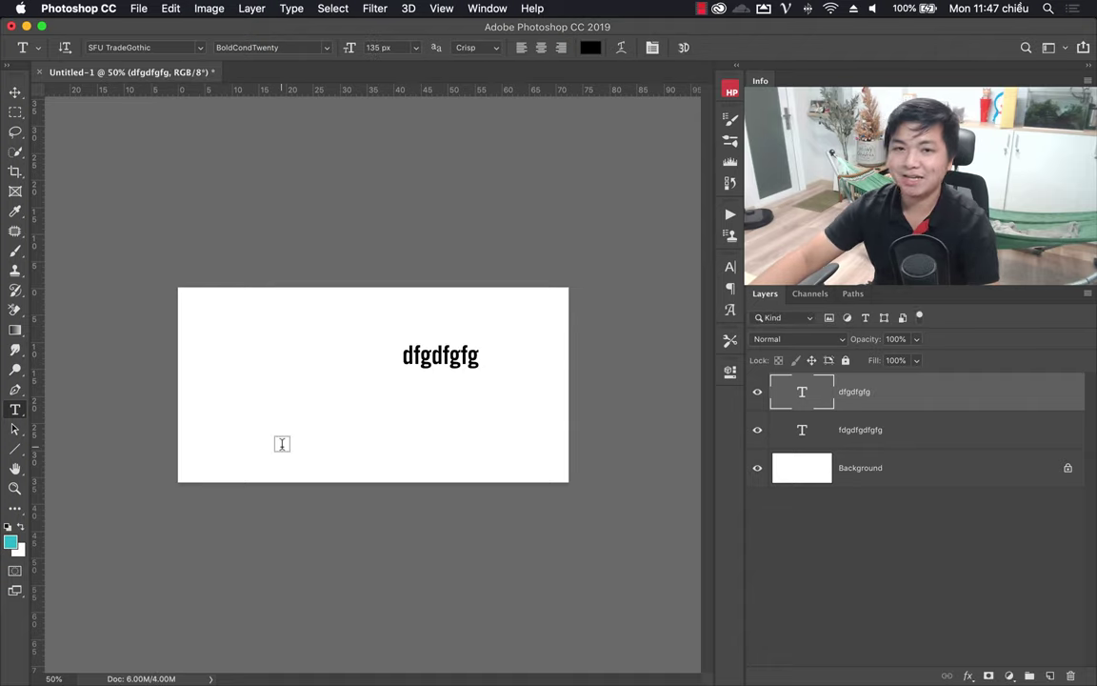
- Move the 135 px text to the centre of the canvas
{"action": "left_click", "coordinate": [16, 93]}
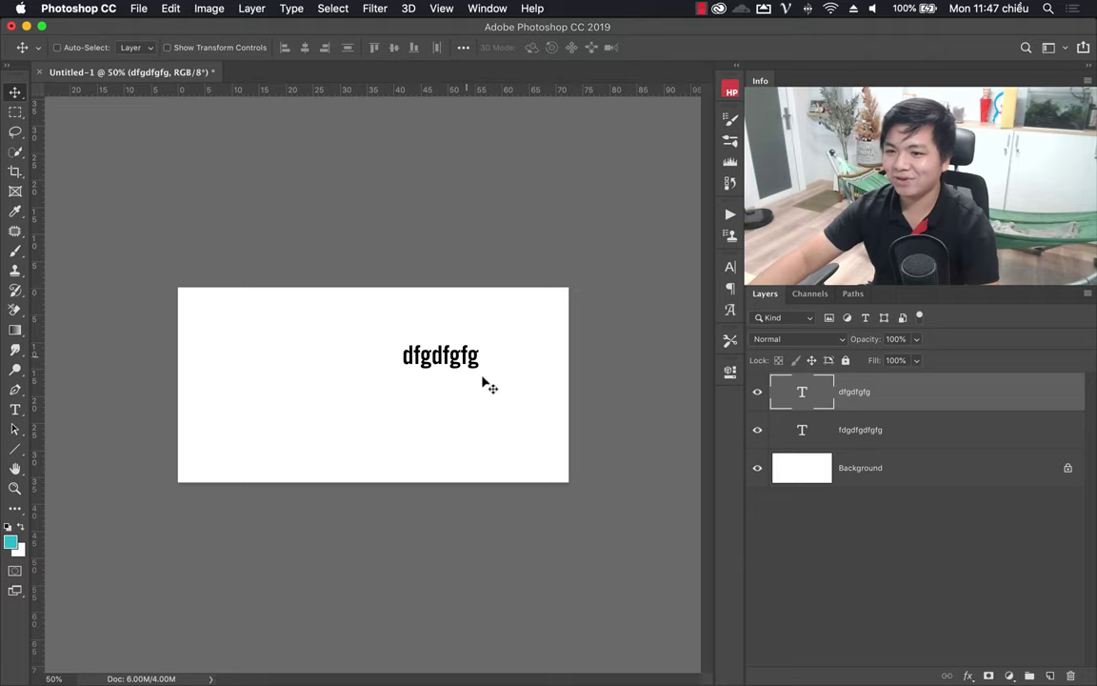
{"action": "left_click_drag", "start_coordinate": [438, 372], "coordinate": [387, 399]}
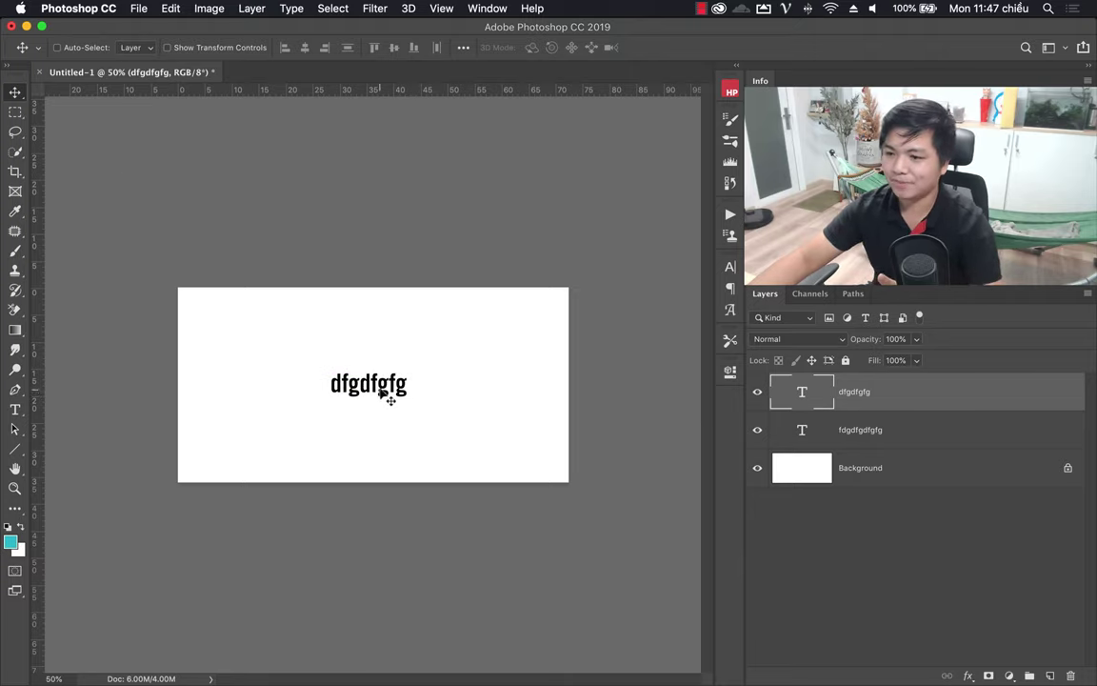
{"action": "left_click_drag", "start_coordinate": [389, 397], "coordinate": [386, 401]}
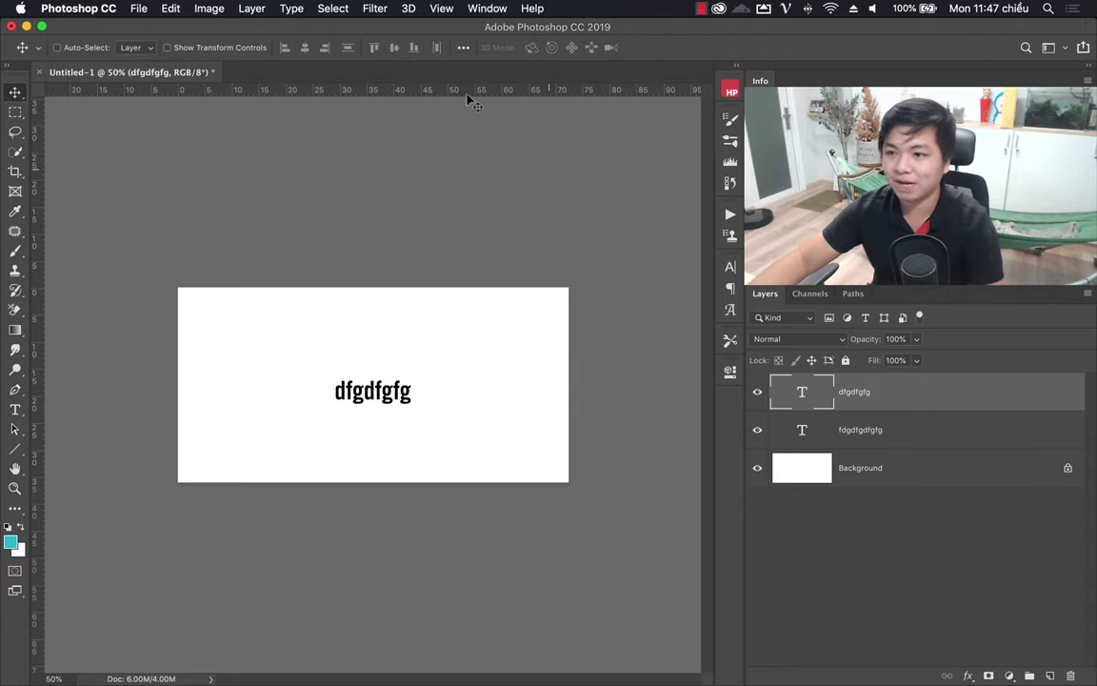
- Show the Character panel and widen the tracking of dfgdfgfg to 100
{"action": "left_click", "coordinate": [488, 8]}
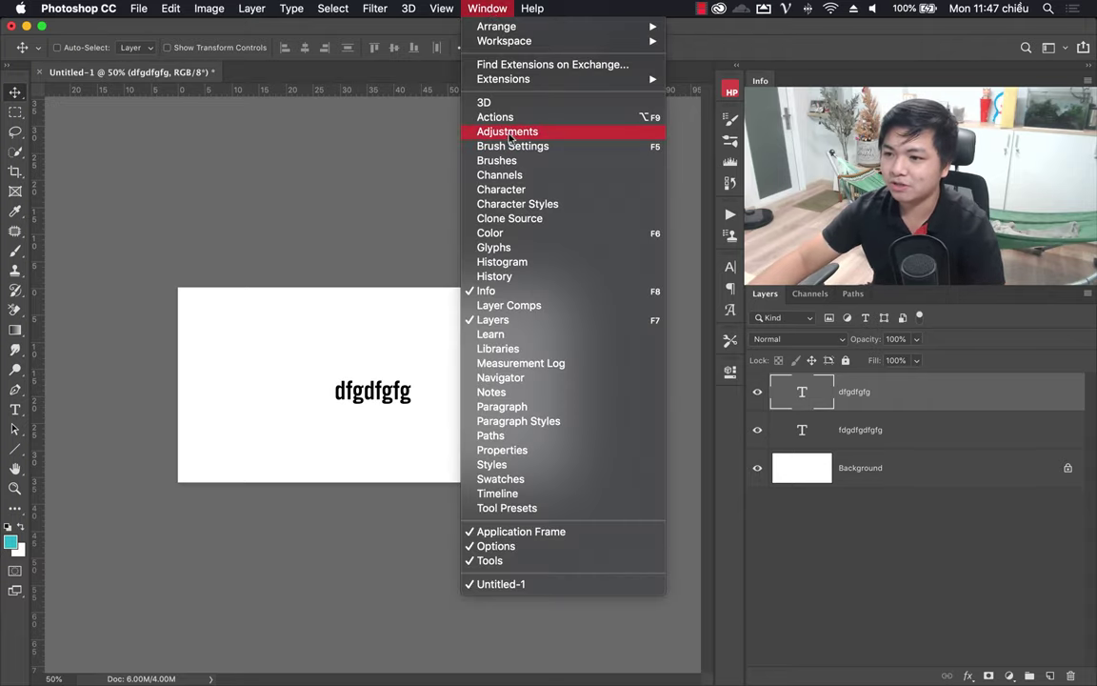
{"action": "left_click", "coordinate": [501, 189]}
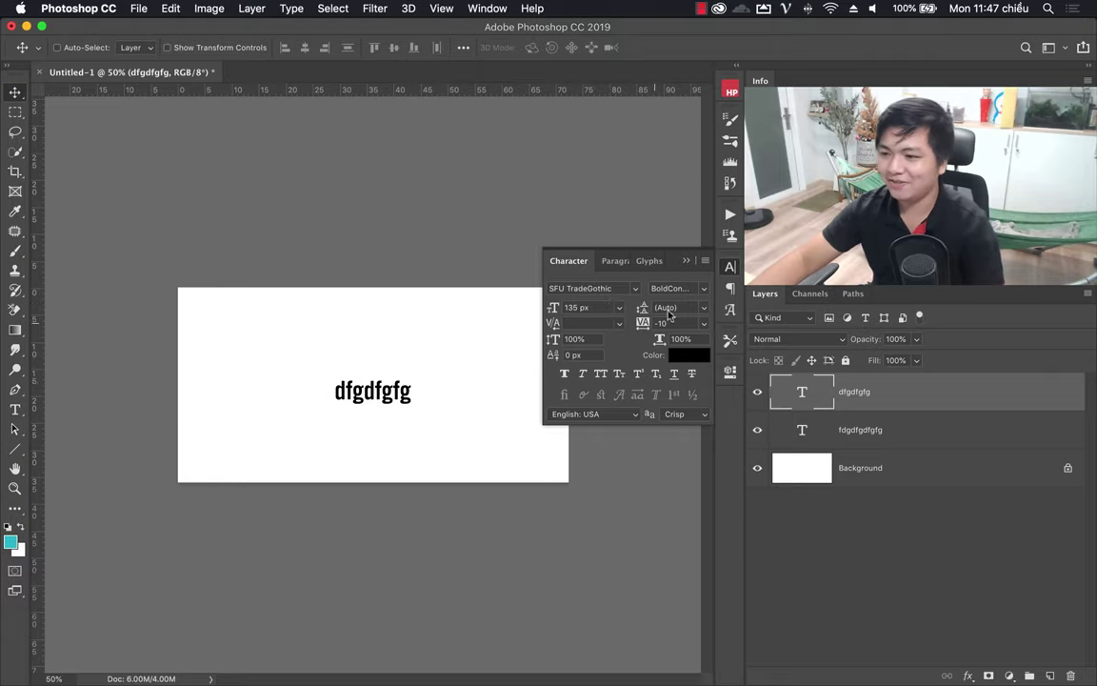
{"action": "key", "text": "t"}
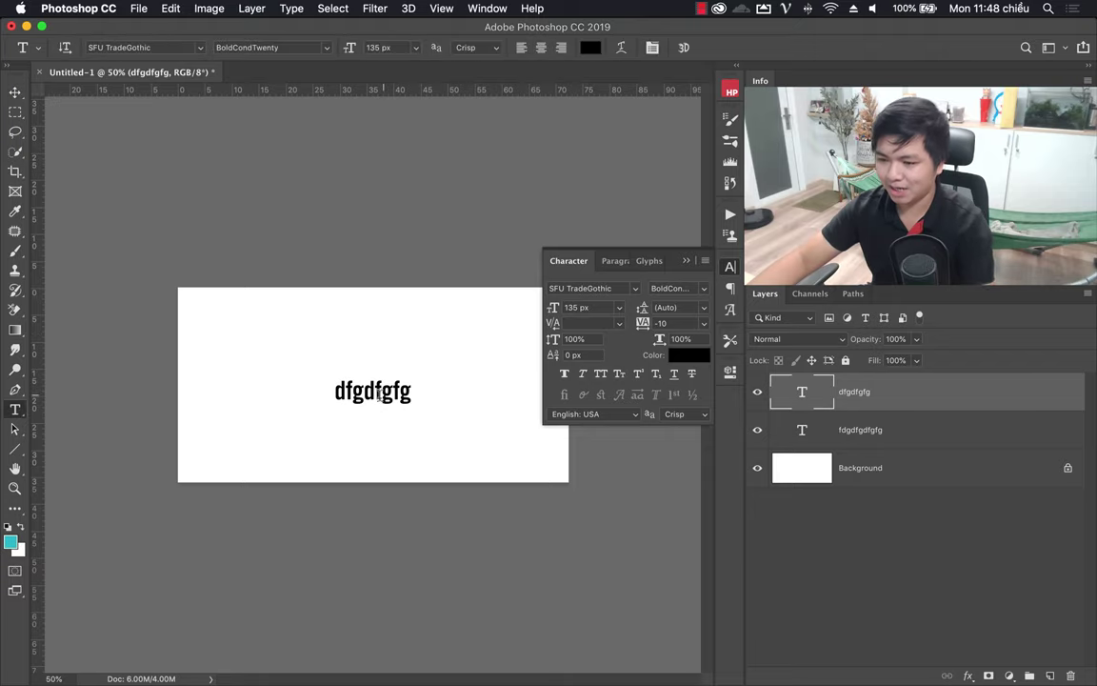
{"action": "double_click", "coordinate": [378, 393]}
{"action": "left_click", "coordinate": [705, 324]}
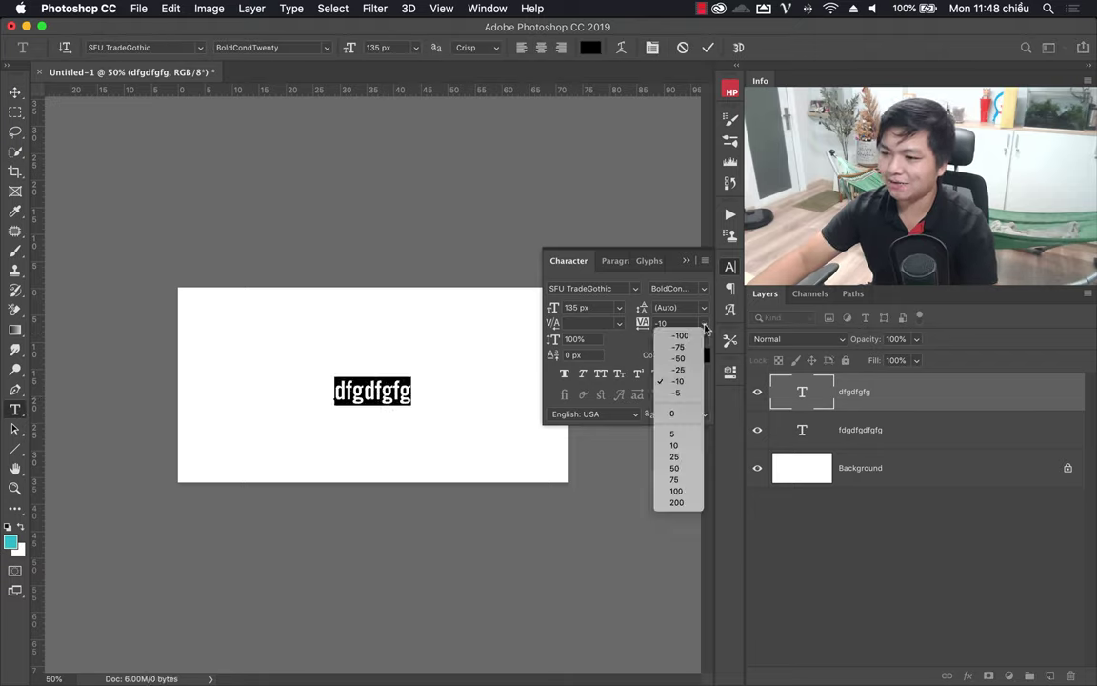
{"action": "left_click", "coordinate": [676, 490]}
- Preview the wider spacing, then set the dfgdfgfg tracking back to 0
{"action": "left_click", "coordinate": [390, 392]}
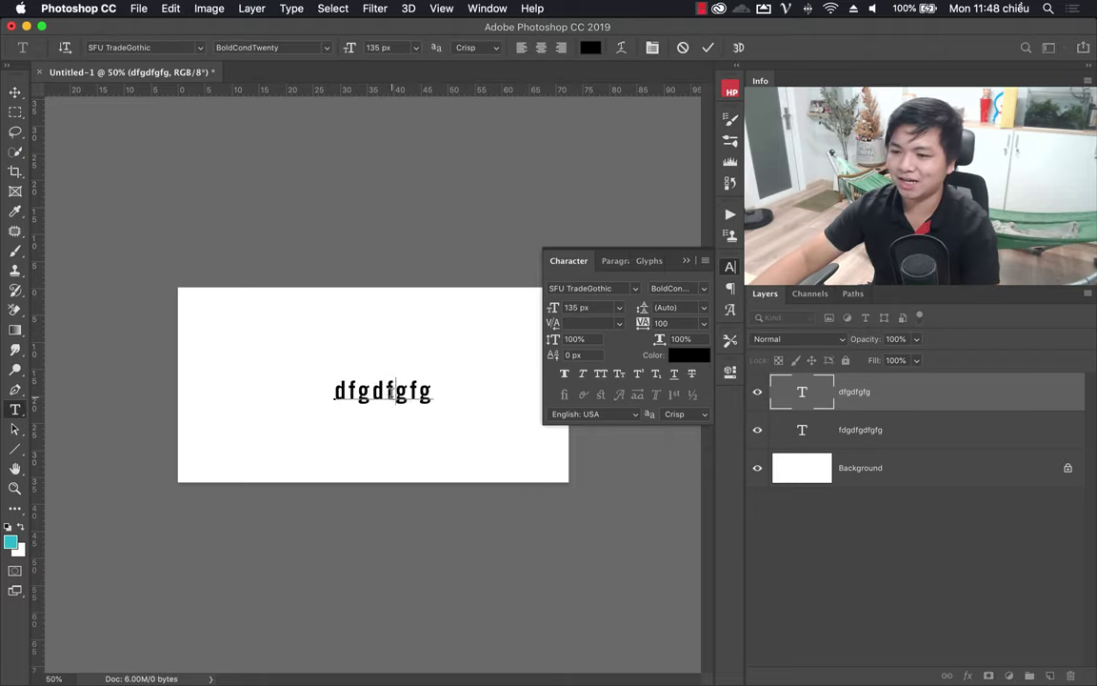
{"action": "double_click", "coordinate": [390, 393]}
{"action": "left_click", "coordinate": [703, 324]}
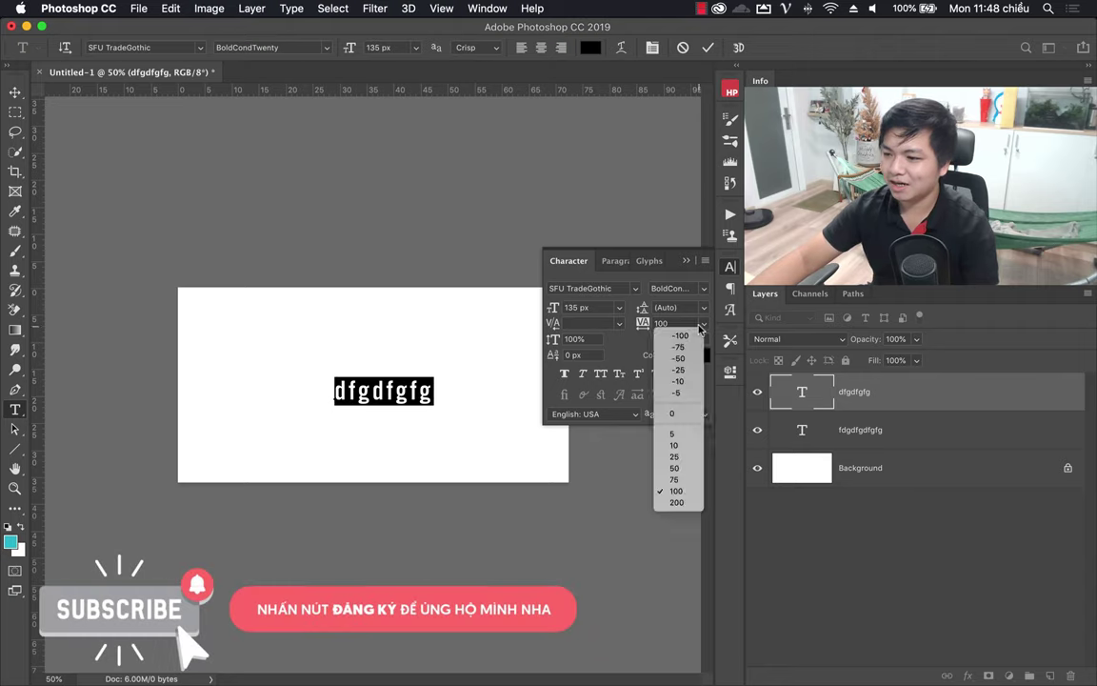
{"action": "left_click", "coordinate": [676, 414]}
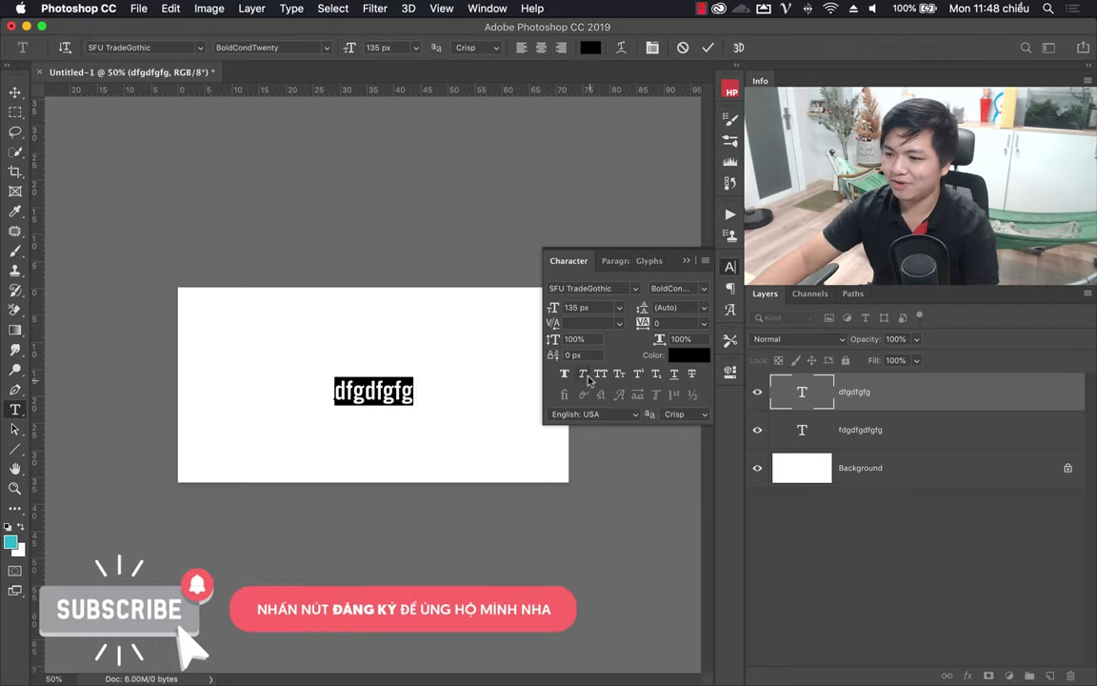
- Try Faux Italic and All Caps on the text, turning both off again
{"action": "left_click", "coordinate": [582, 374]}
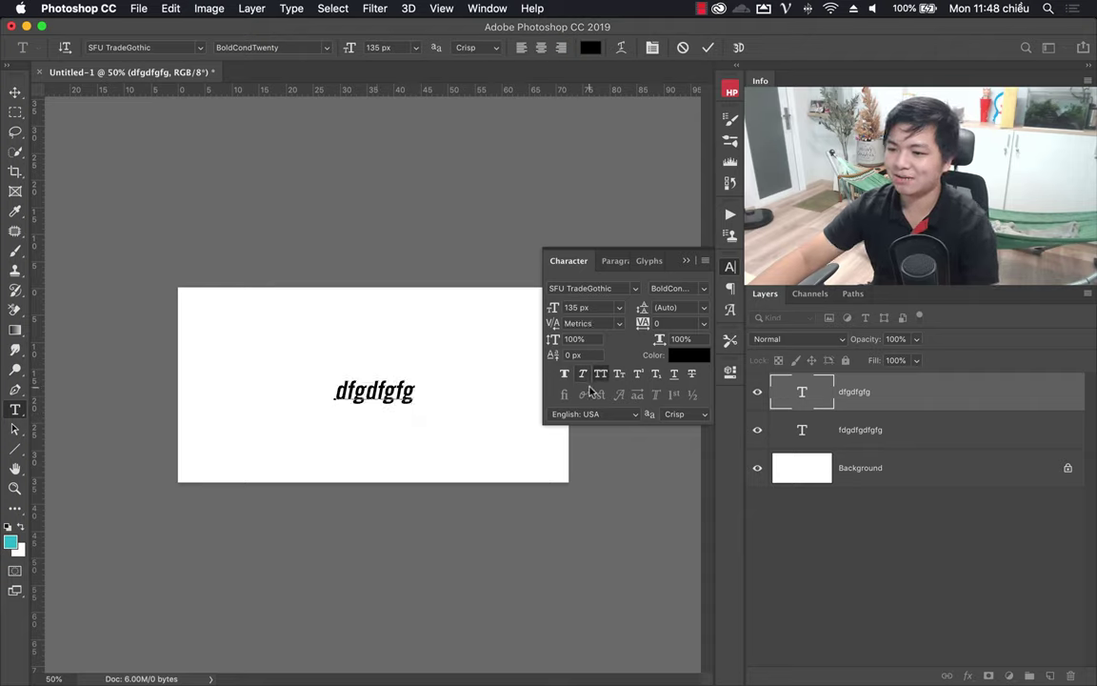
{"action": "double_click", "coordinate": [389, 391]}
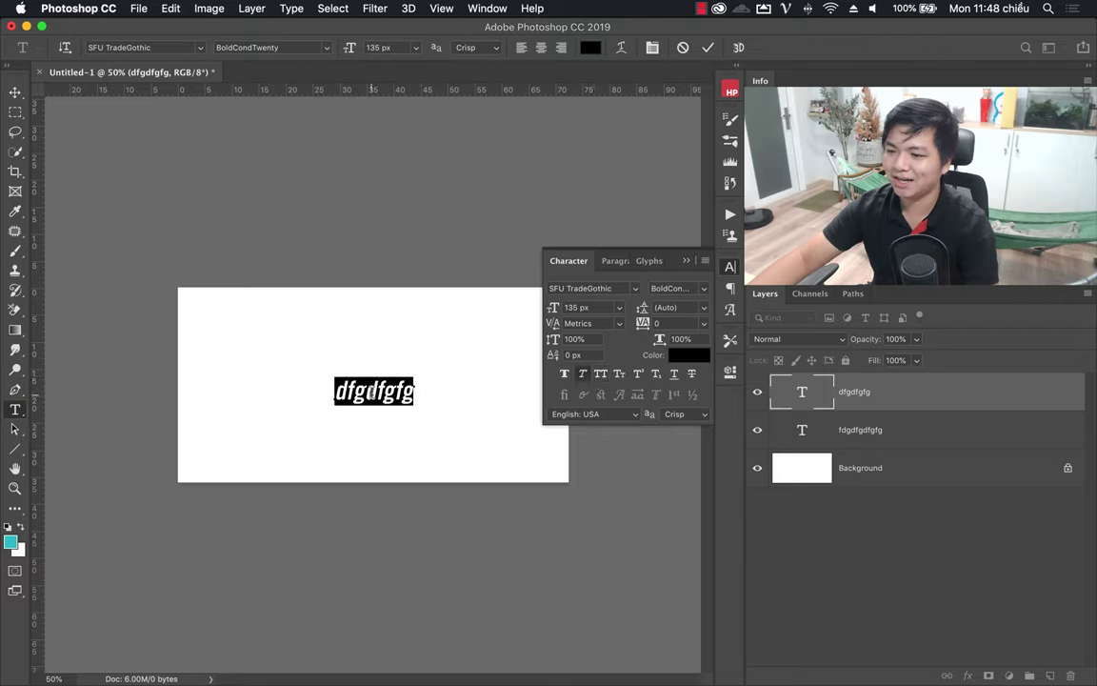
{"action": "left_click", "coordinate": [583, 375]}
{"action": "left_click", "coordinate": [601, 375]}
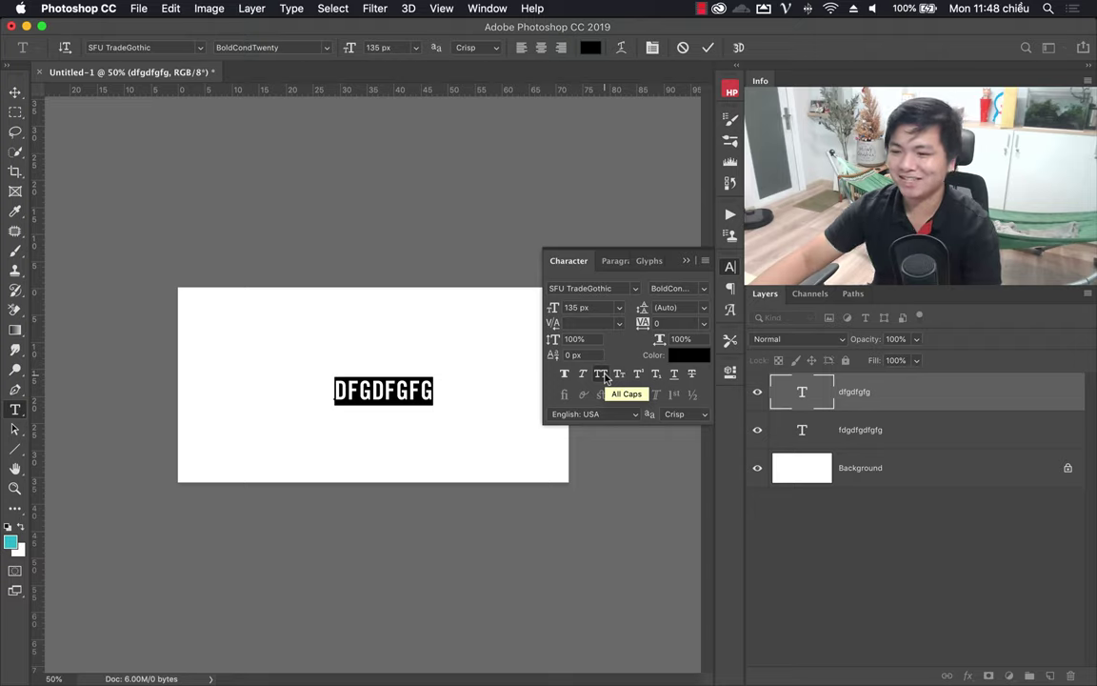
{"action": "left_click", "coordinate": [604, 377]}
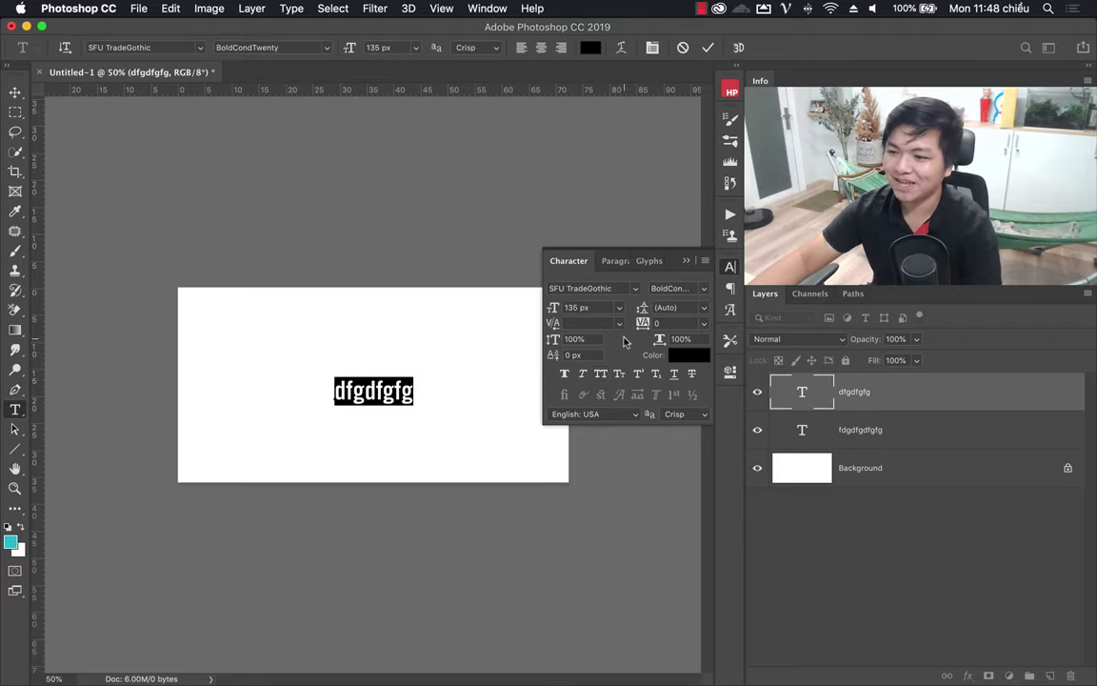
- Close the Character panel and commit the plain lowercase dfgdfgfg text
{"action": "left_click", "coordinate": [688, 263]}
{"action": "left_click", "coordinate": [386, 395]}
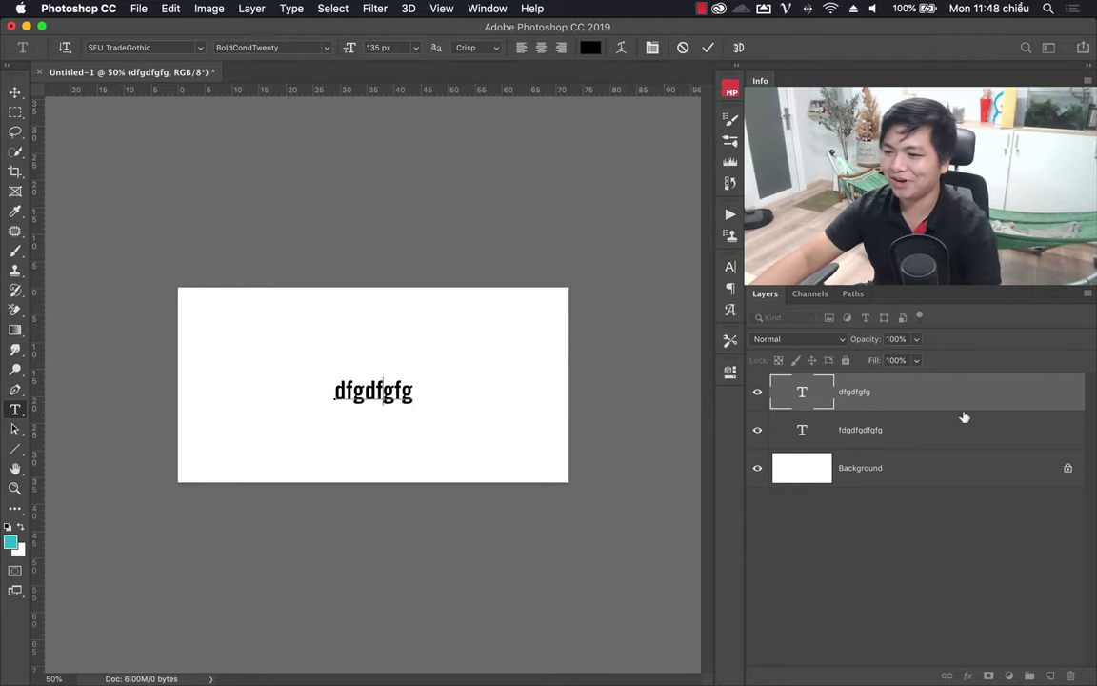
{"action": "left_click", "coordinate": [879, 405]}
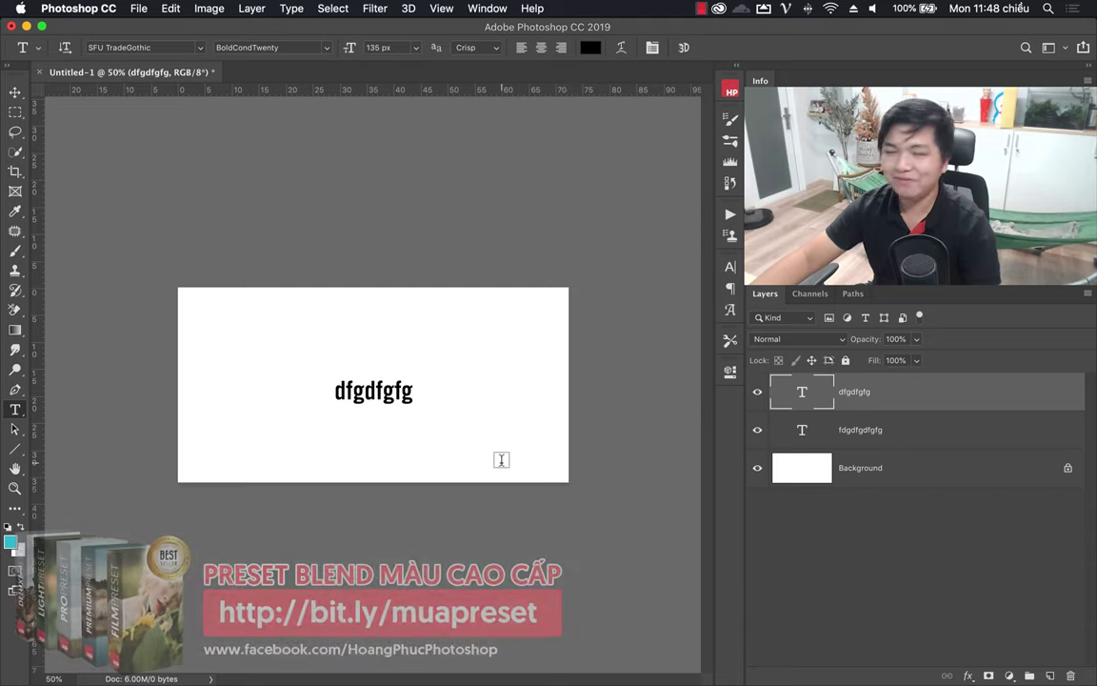